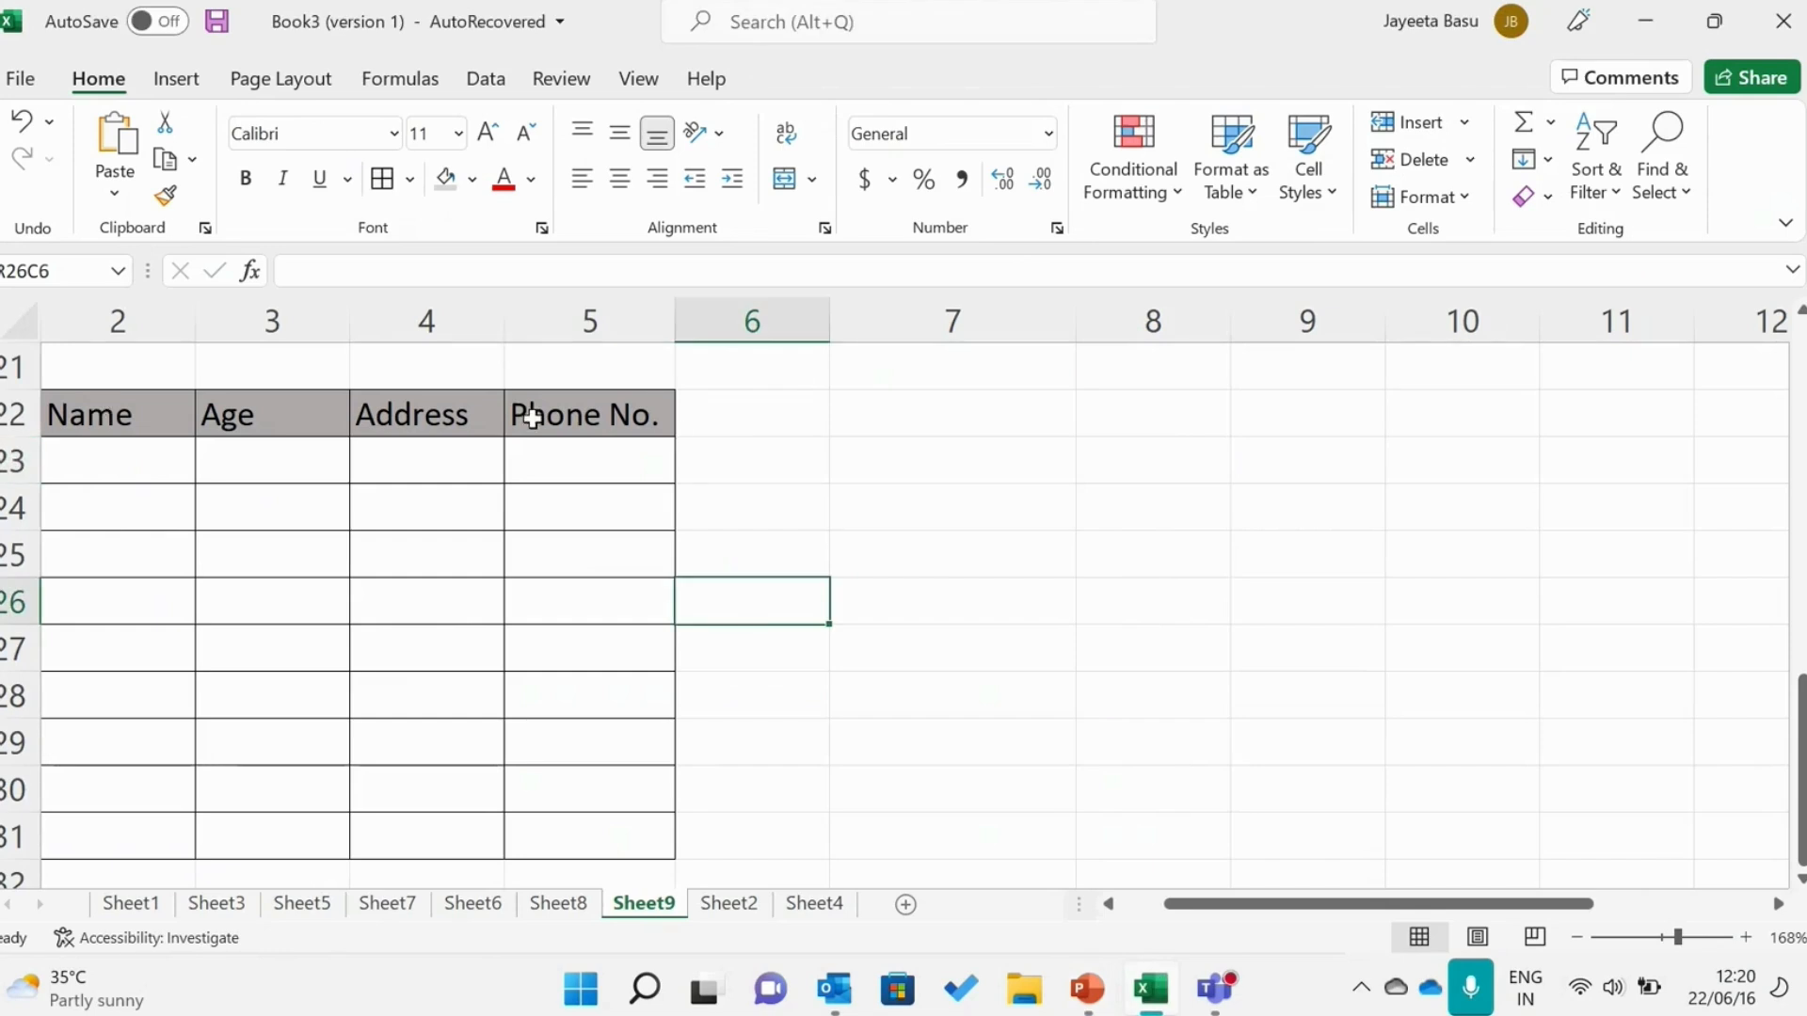
Set the font of the table's header row, from Name to Phone No., to Bahnschrift.
left_click(114, 420)
left_click_drag(115, 420, 549, 420)
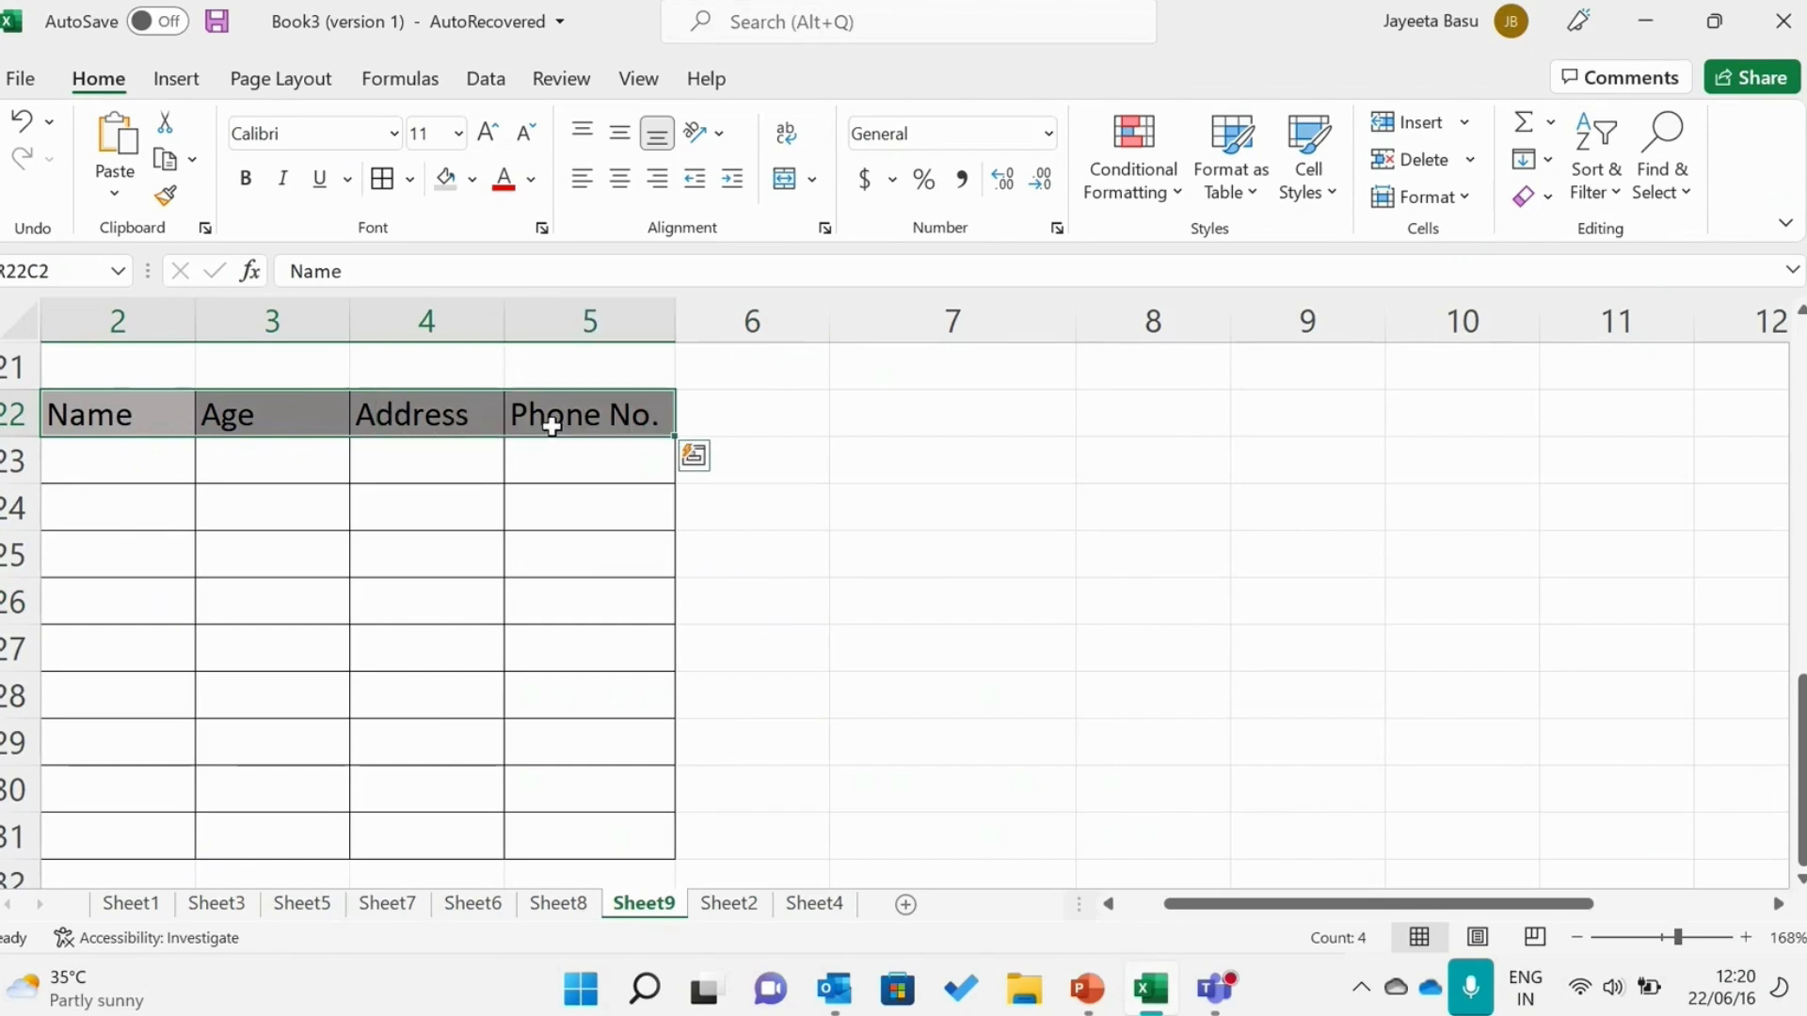
left_click(393, 137)
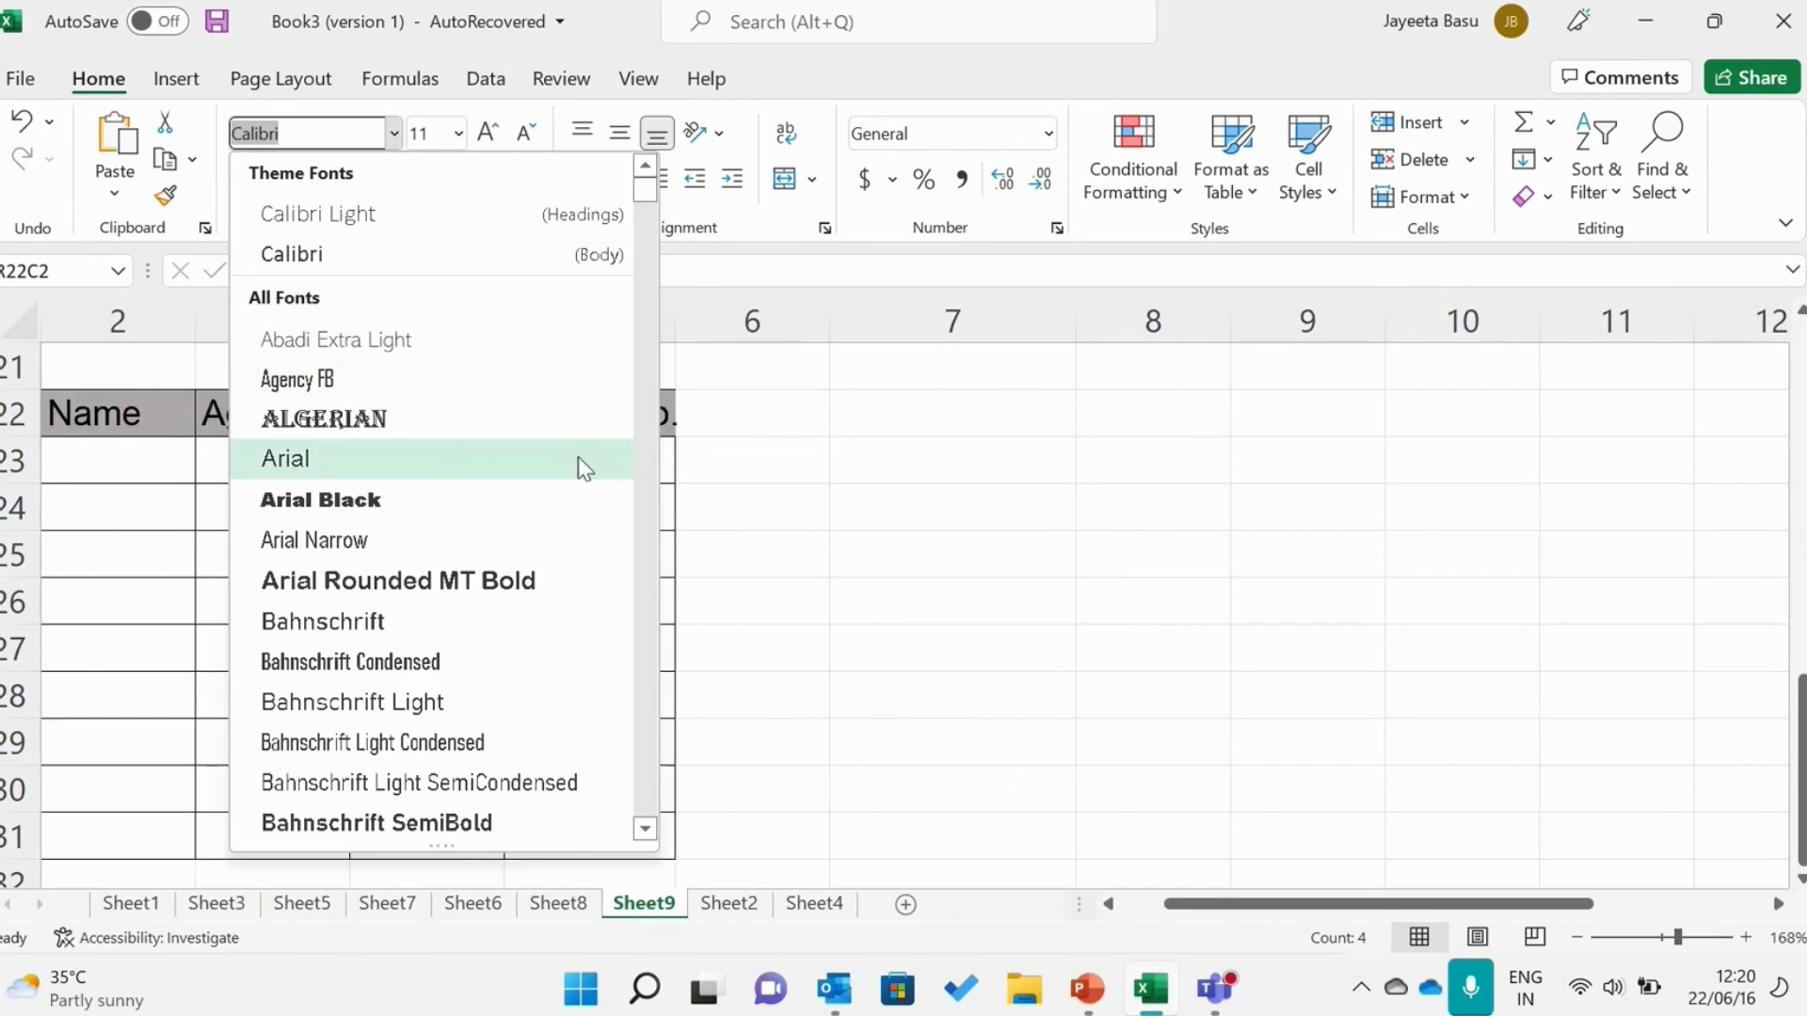
left_click(559, 623)
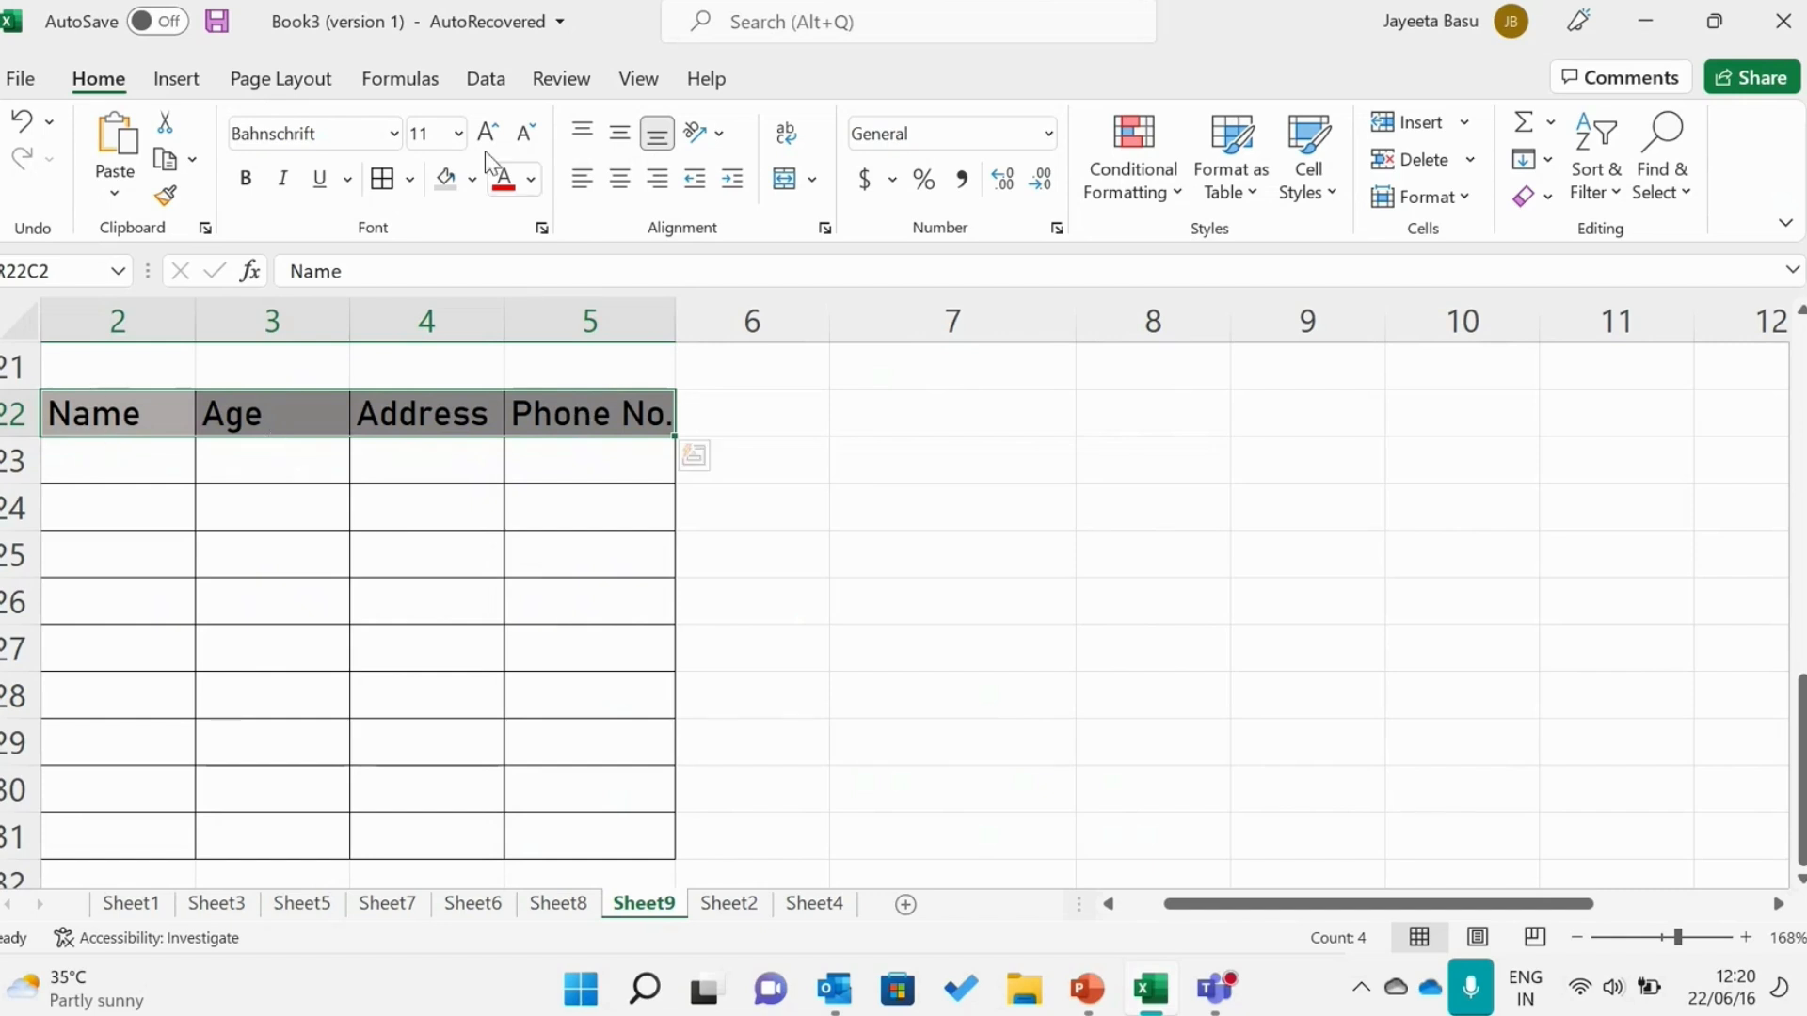
Change the font of the header row to Calibri bold.
left_click(394, 134)
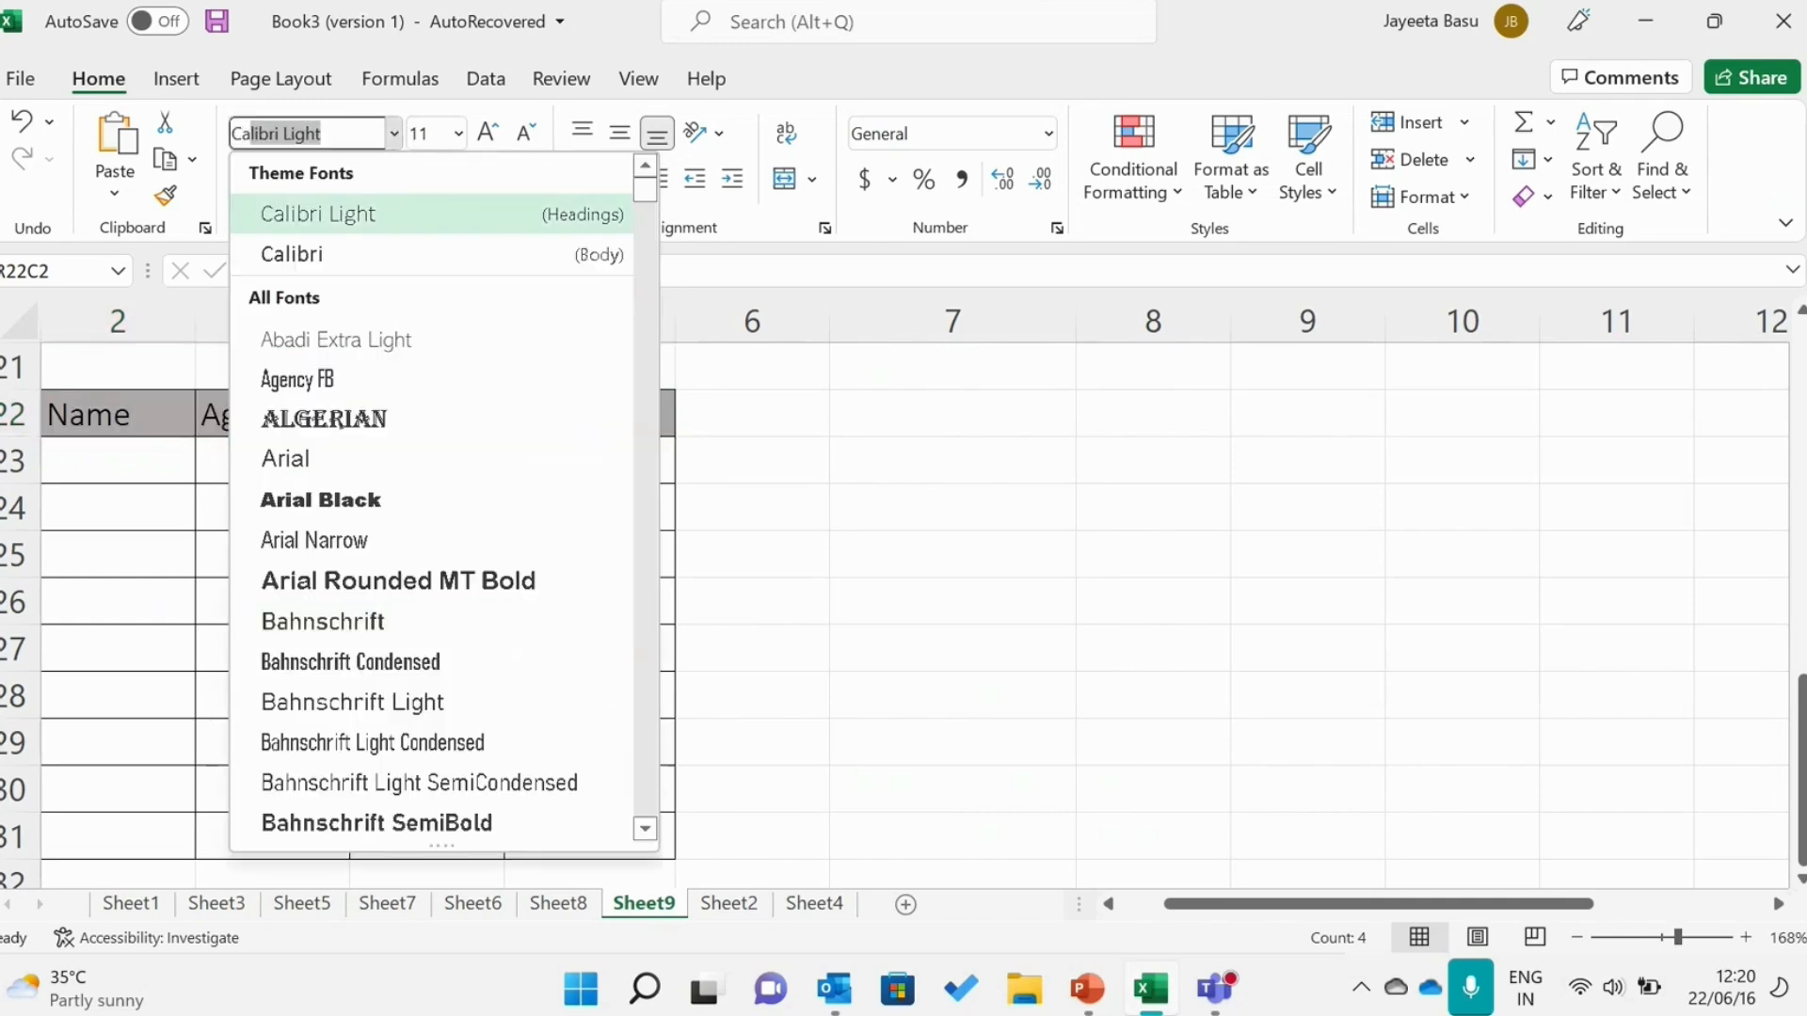
left_click_drag(241, 134, 279, 133)
key("BackSpace")
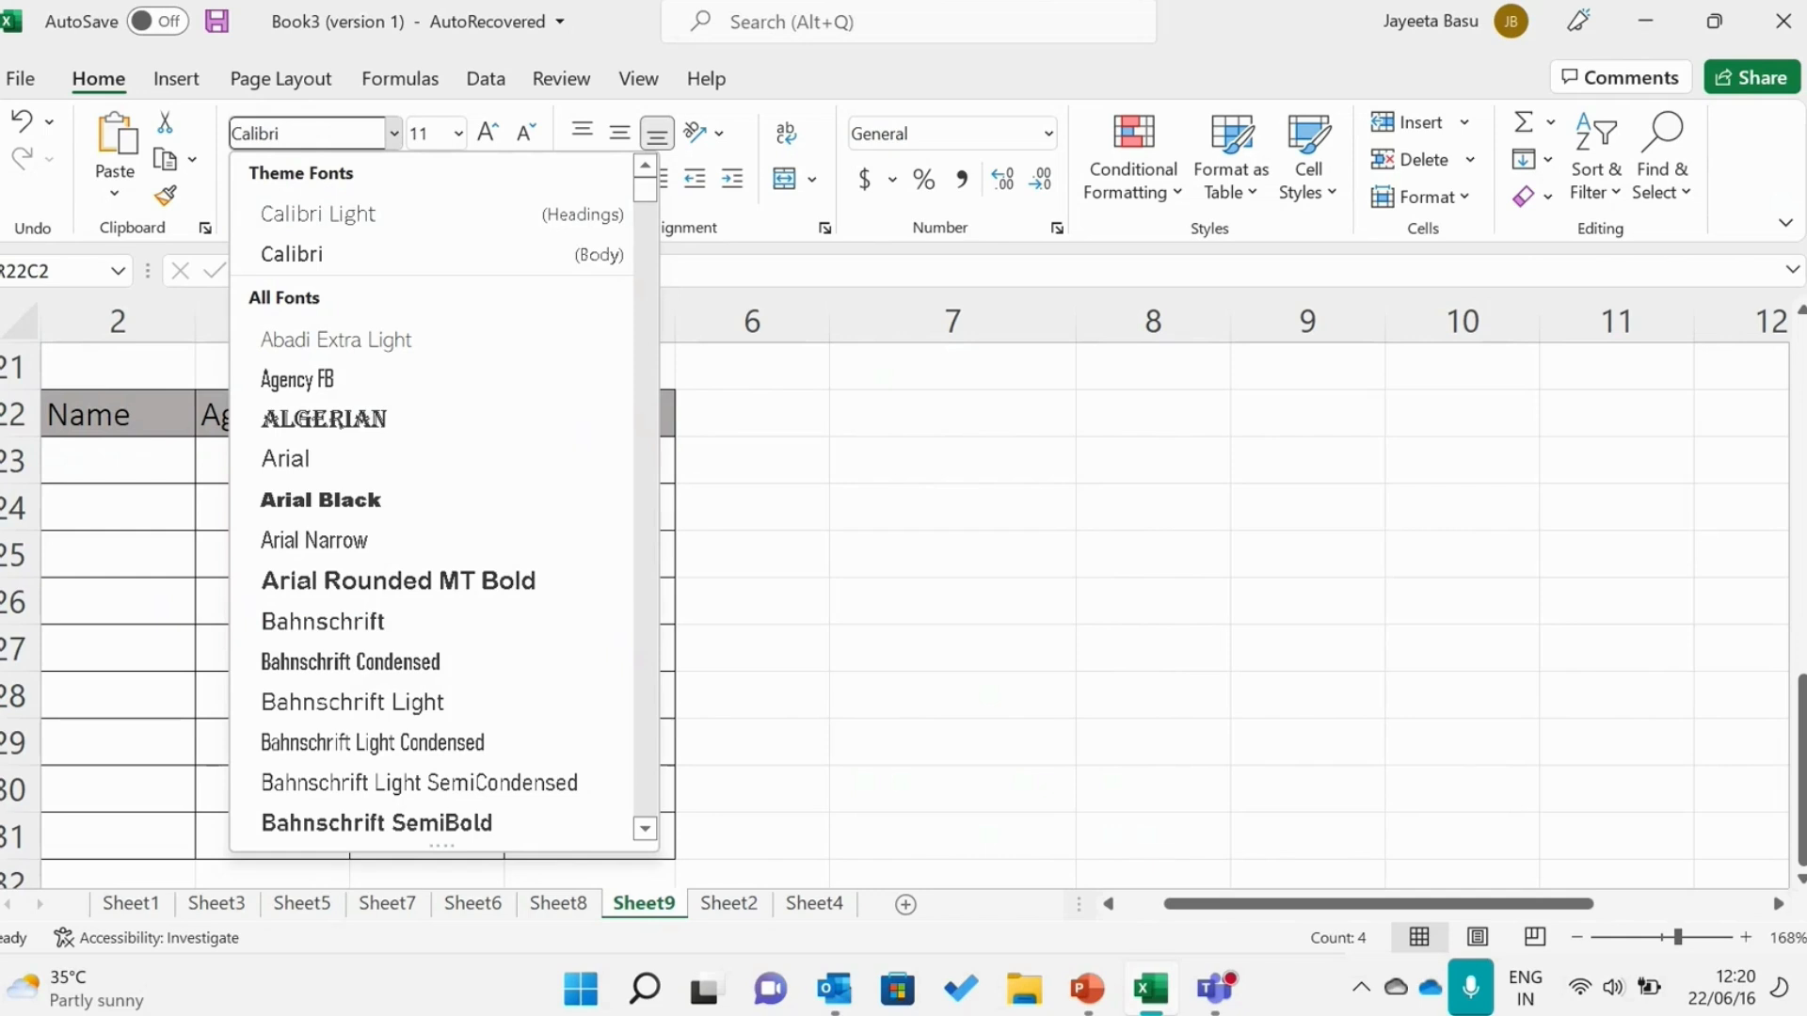
key("ctrl+z")
type("bold")
key("Return")
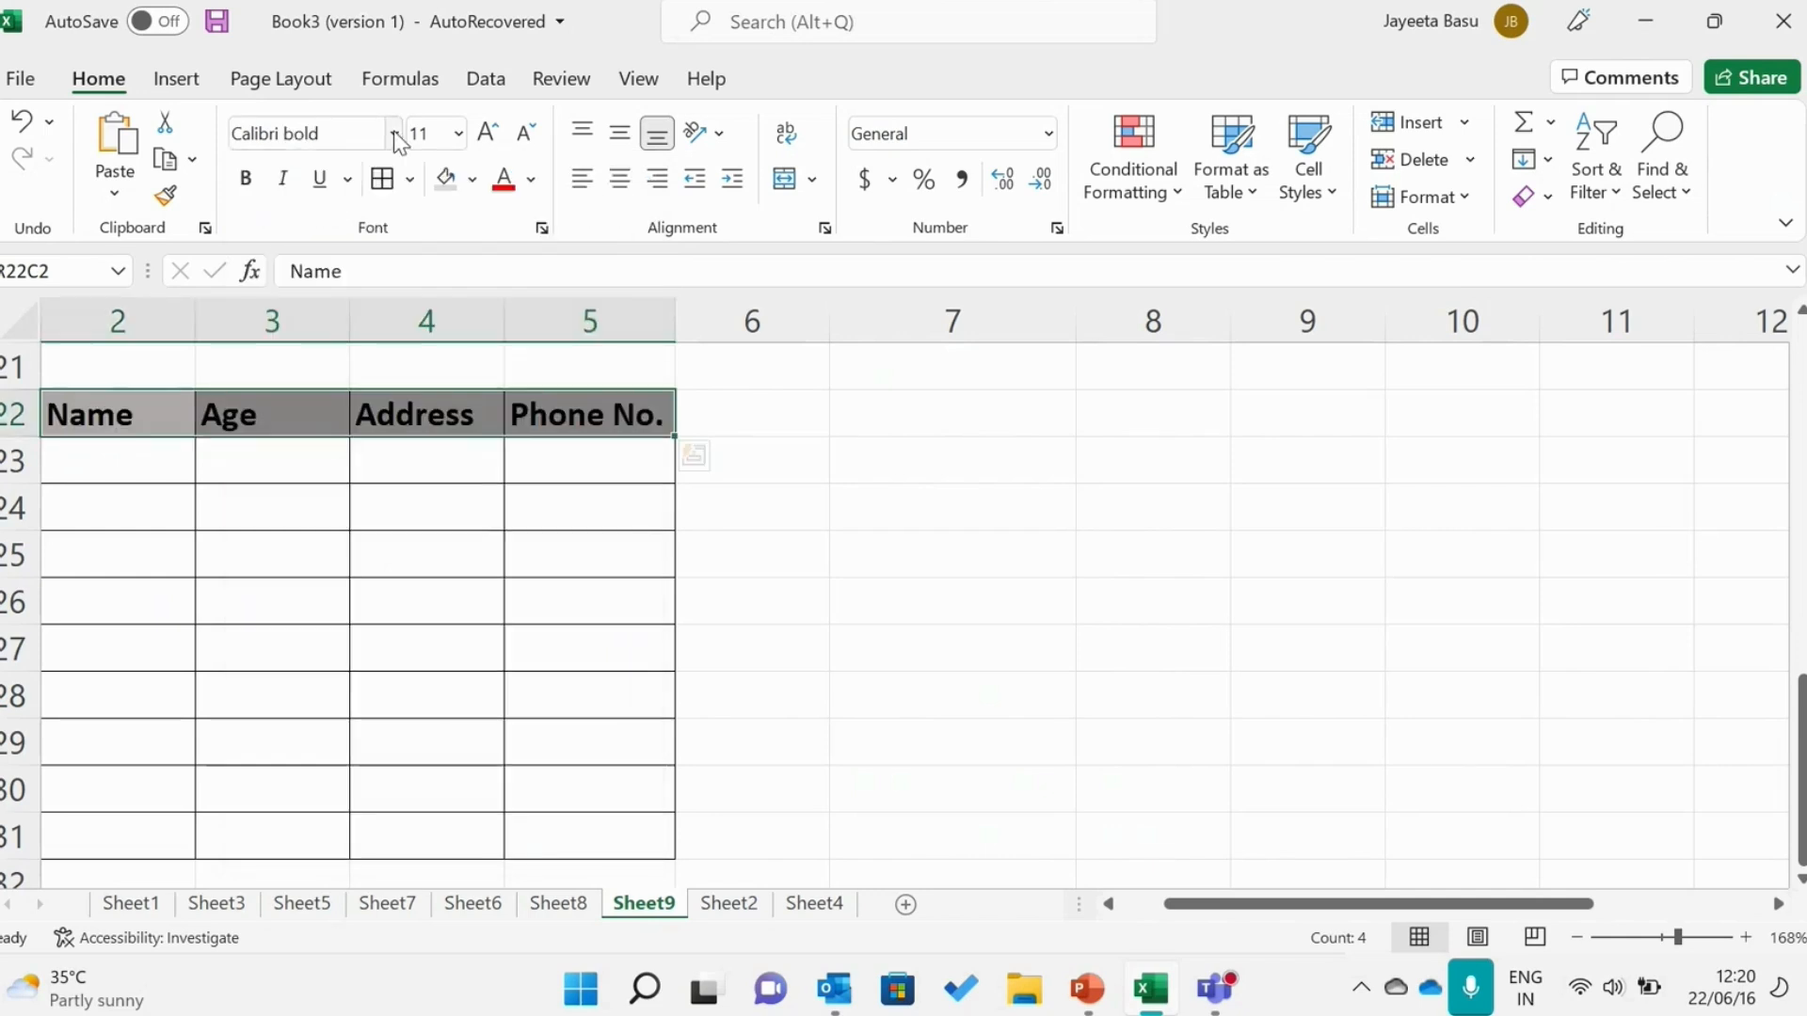
Enter the text "Name" in the first cell below the Name header.
left_click(94, 475)
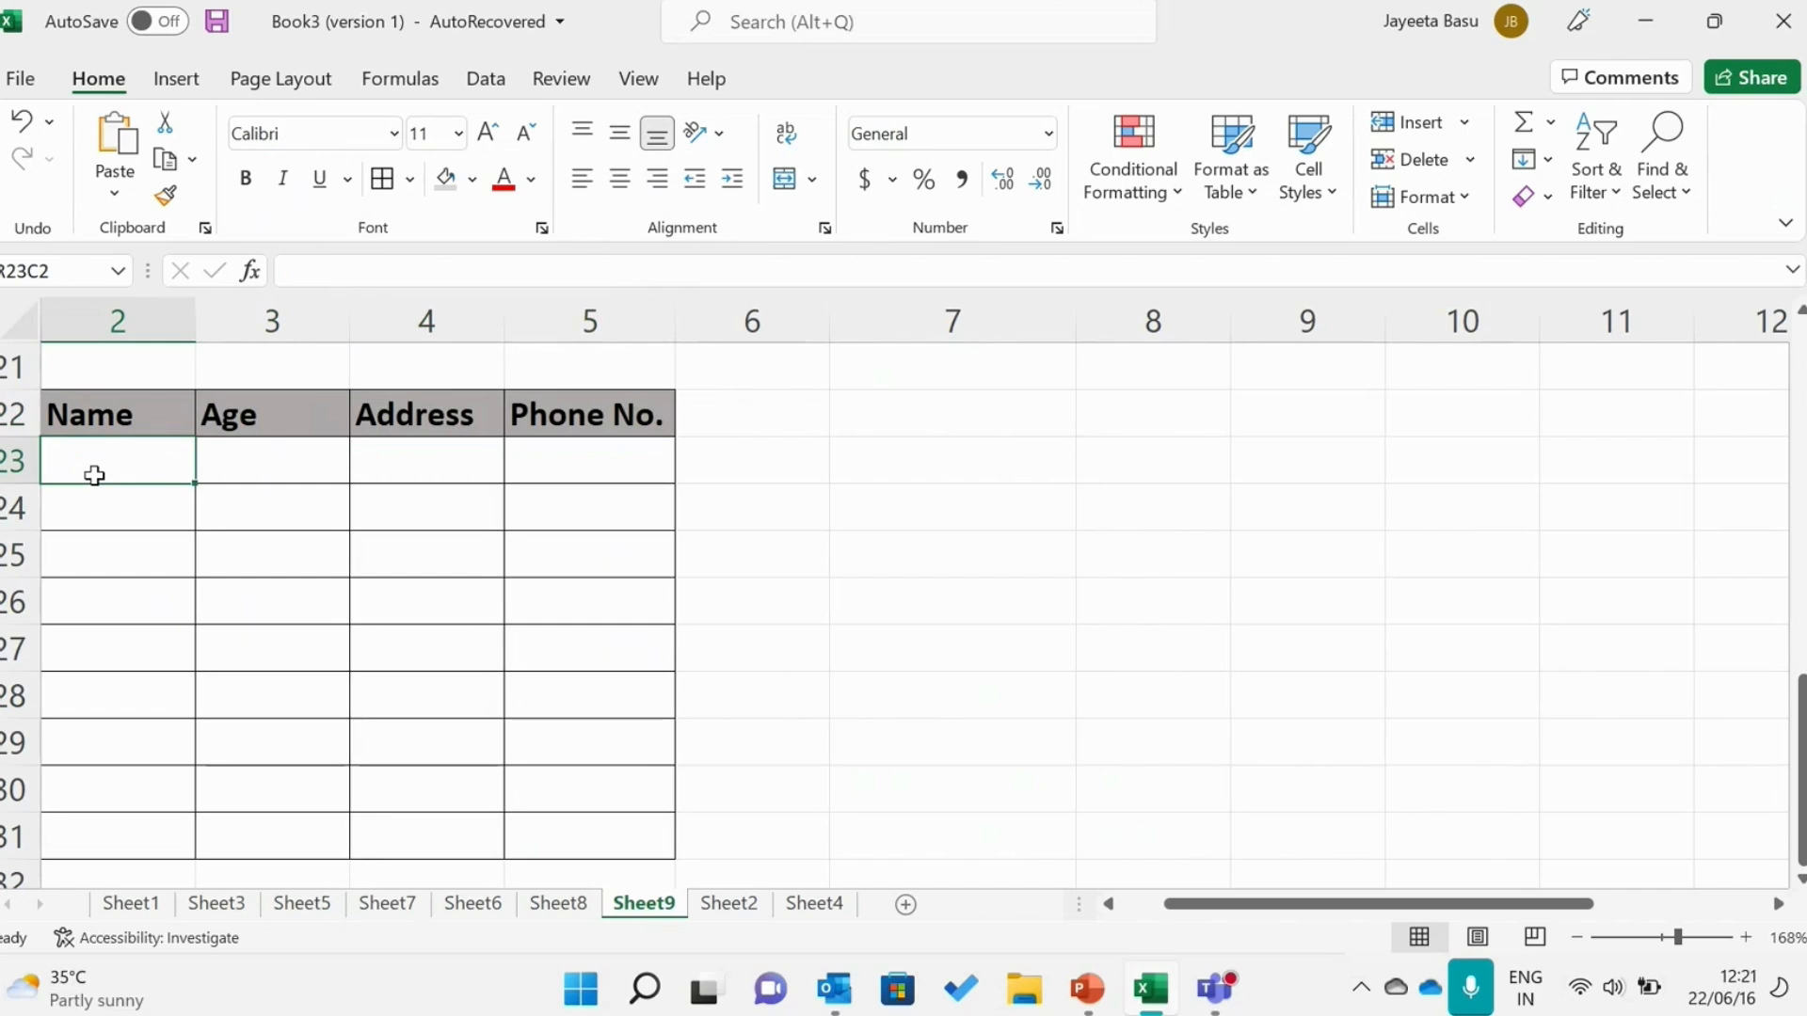
key("Caps_Lock")
type("N")
key("Caps_Lock")
type("ame")
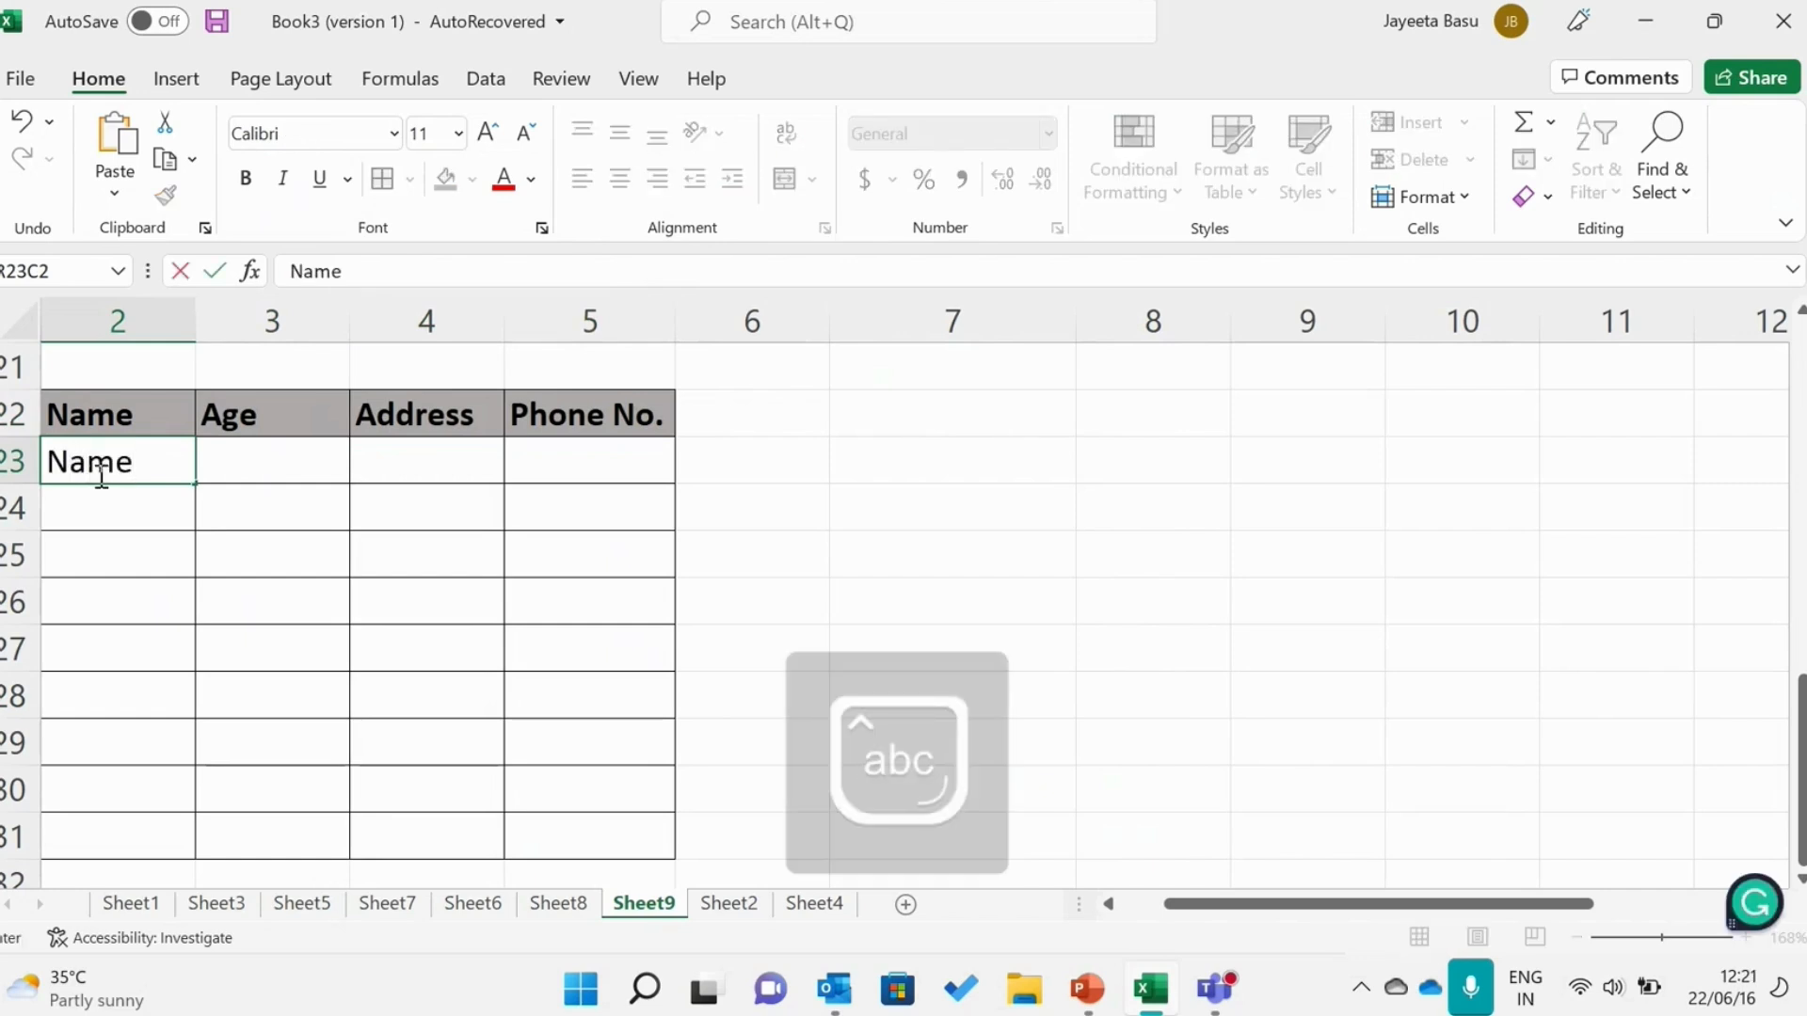
Format the "Name" text below the header with font size 9 and the Calibri Light font.
left_click_drag(115, 463, 47, 475)
left_click(162, 473)
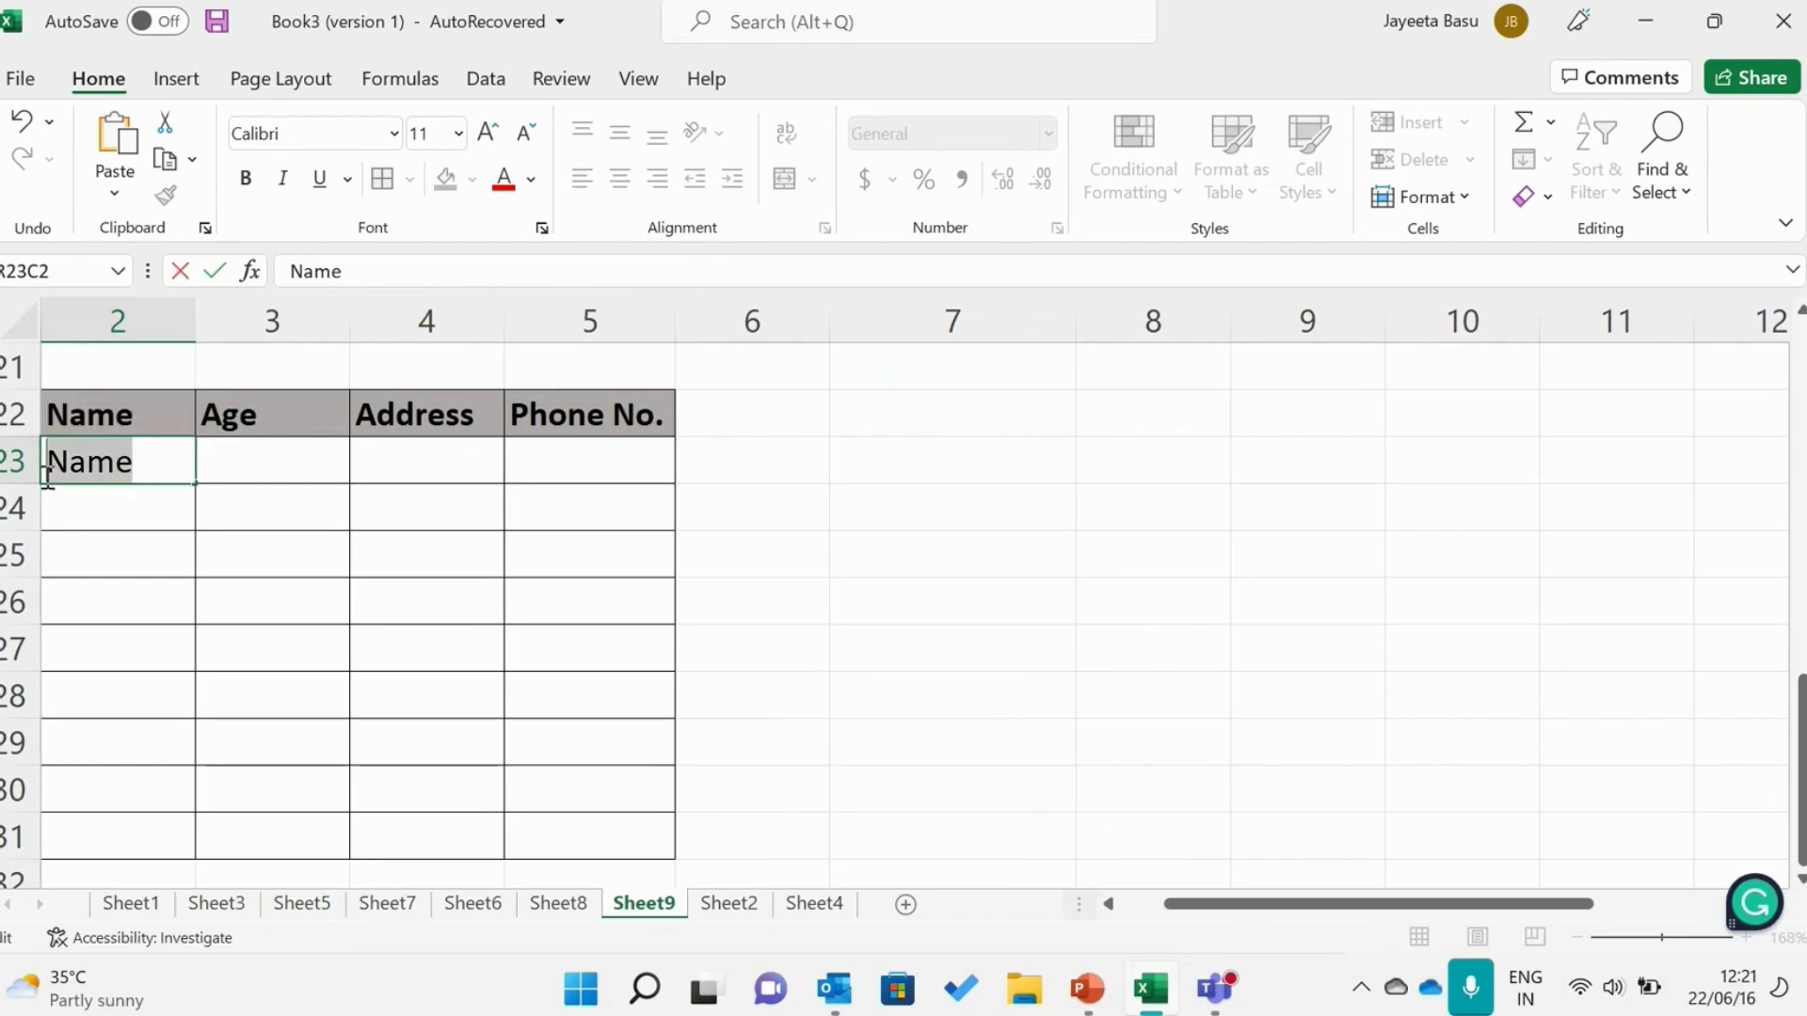
left_click(525, 139)
left_click(525, 139)
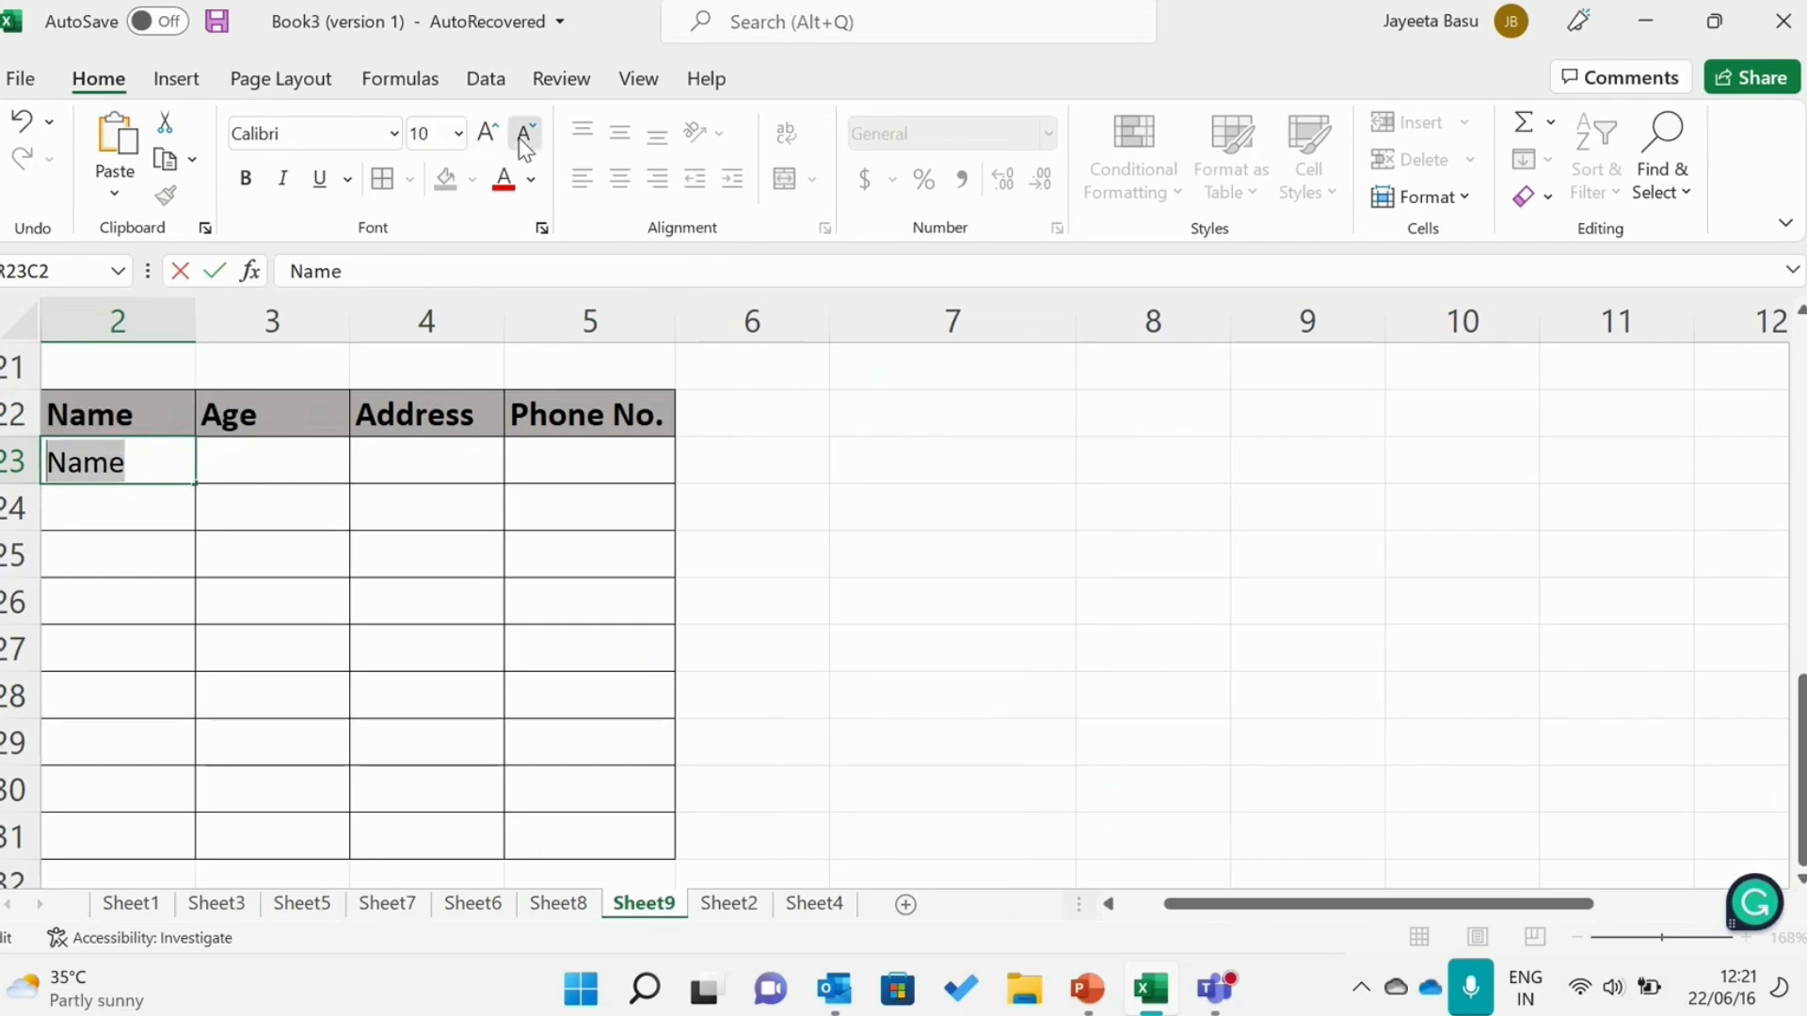
left_click(393, 134)
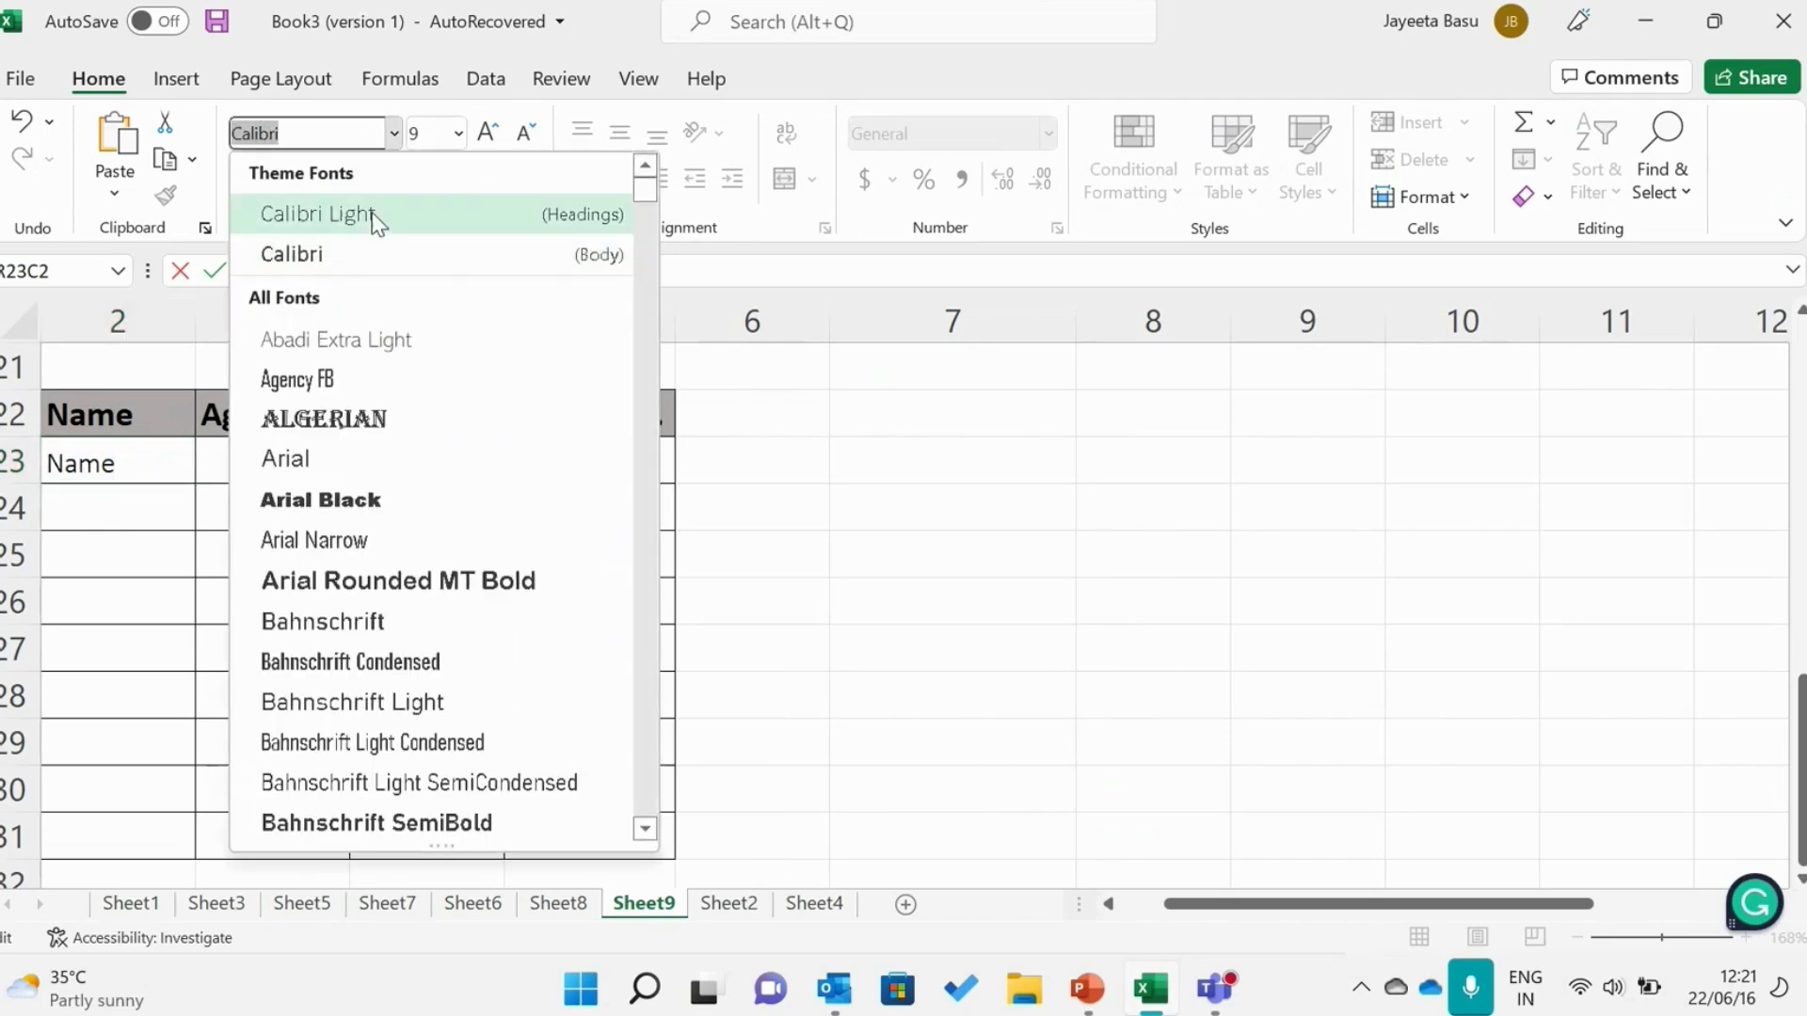
left_click(377, 218)
left_click(851, 582)
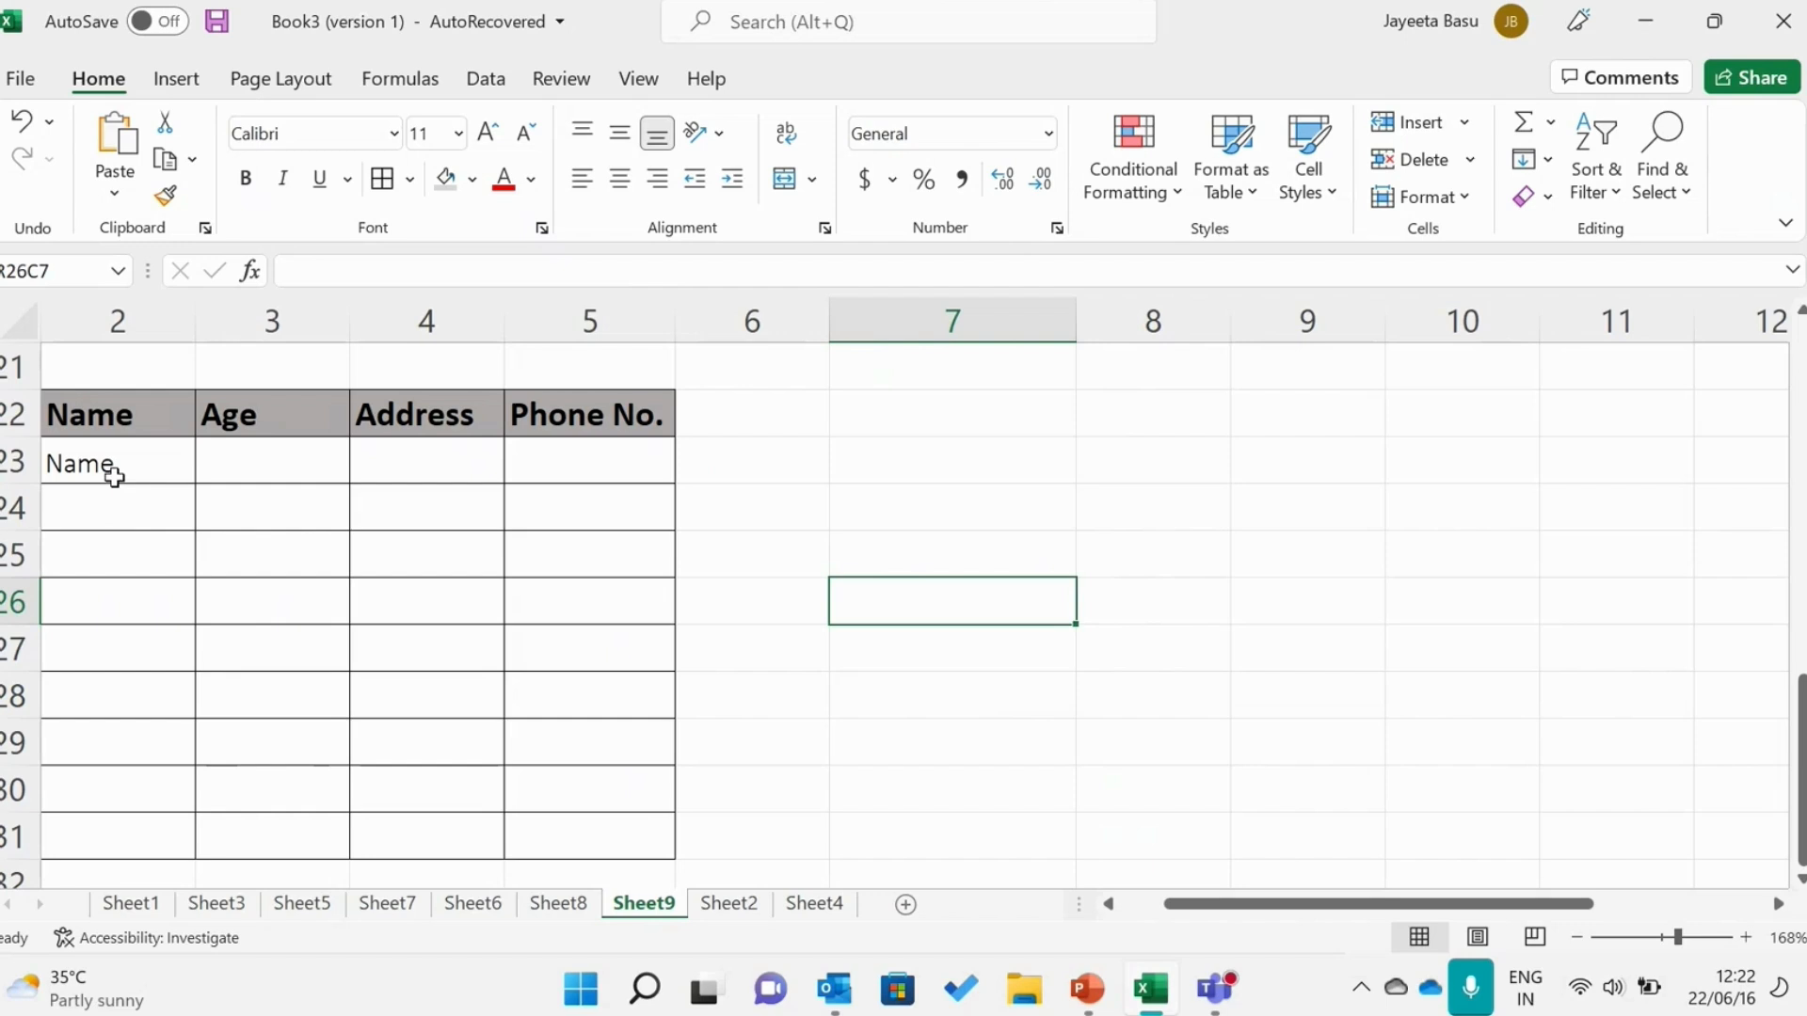
Apply the 40% - Accent4 cell style to the whole table, from the Name header to row 31 of Phone No.
left_click(114, 490)
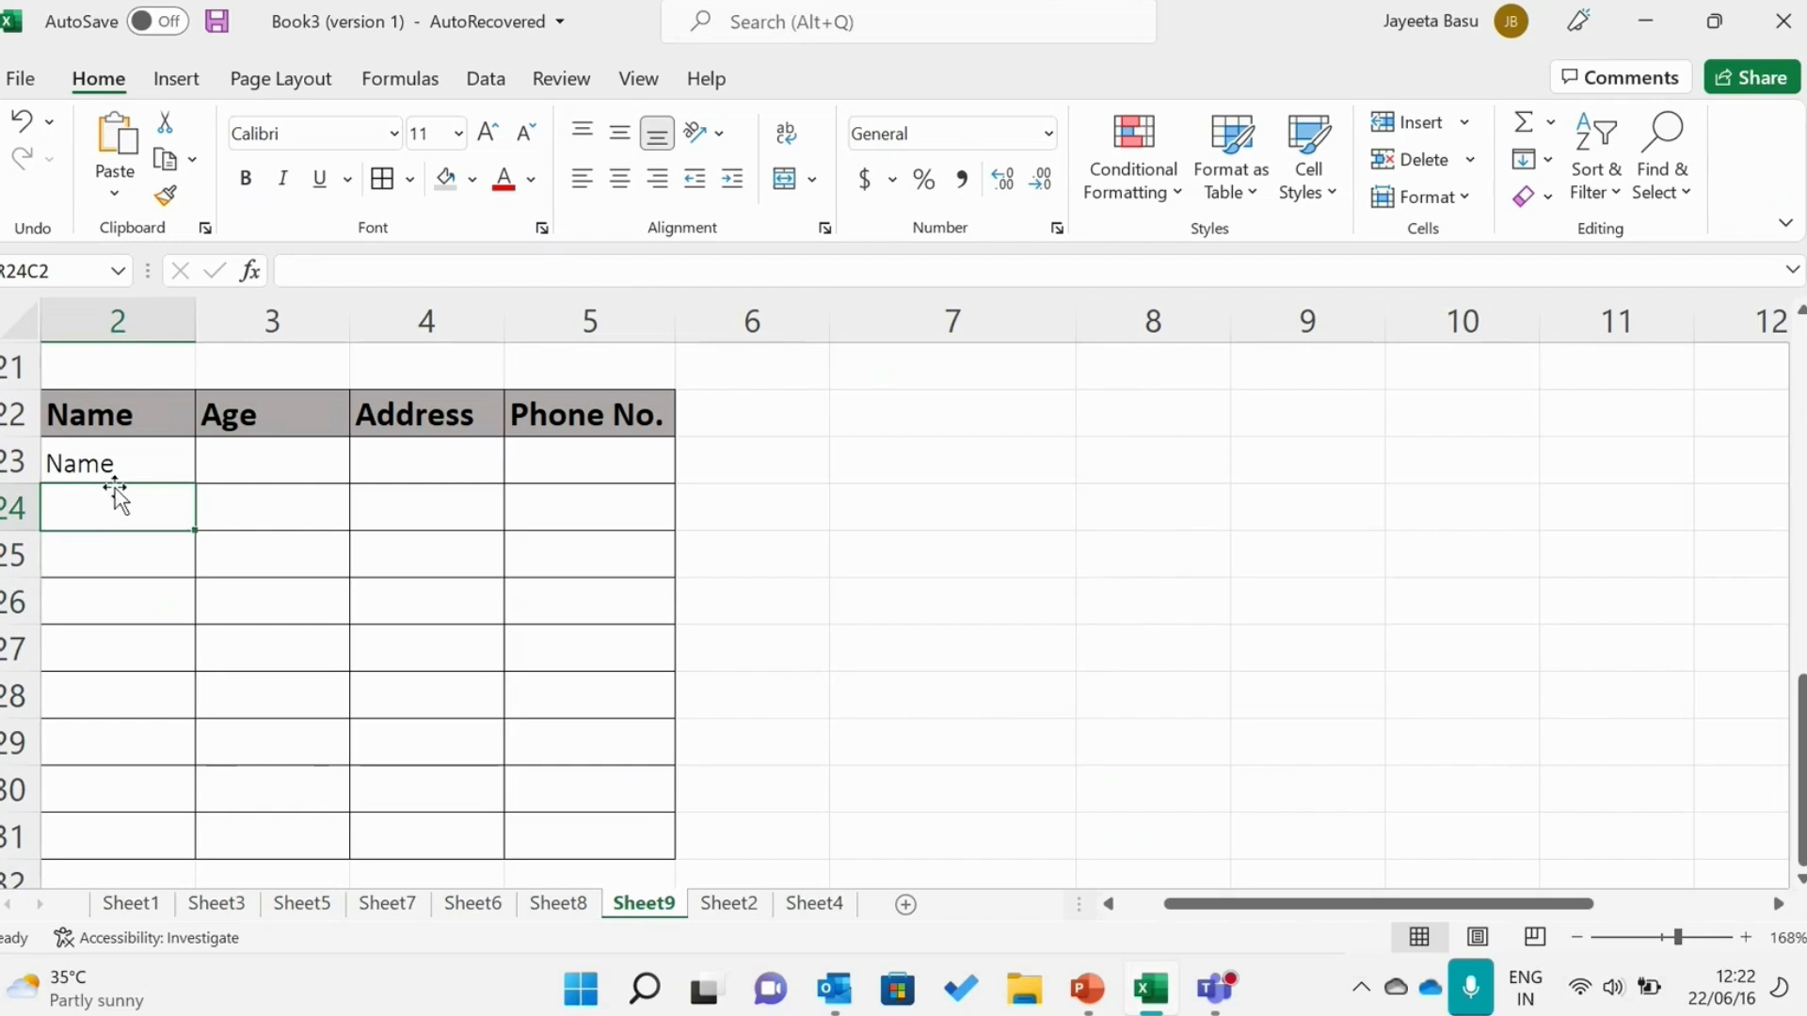
left_click_drag(120, 416, 598, 832)
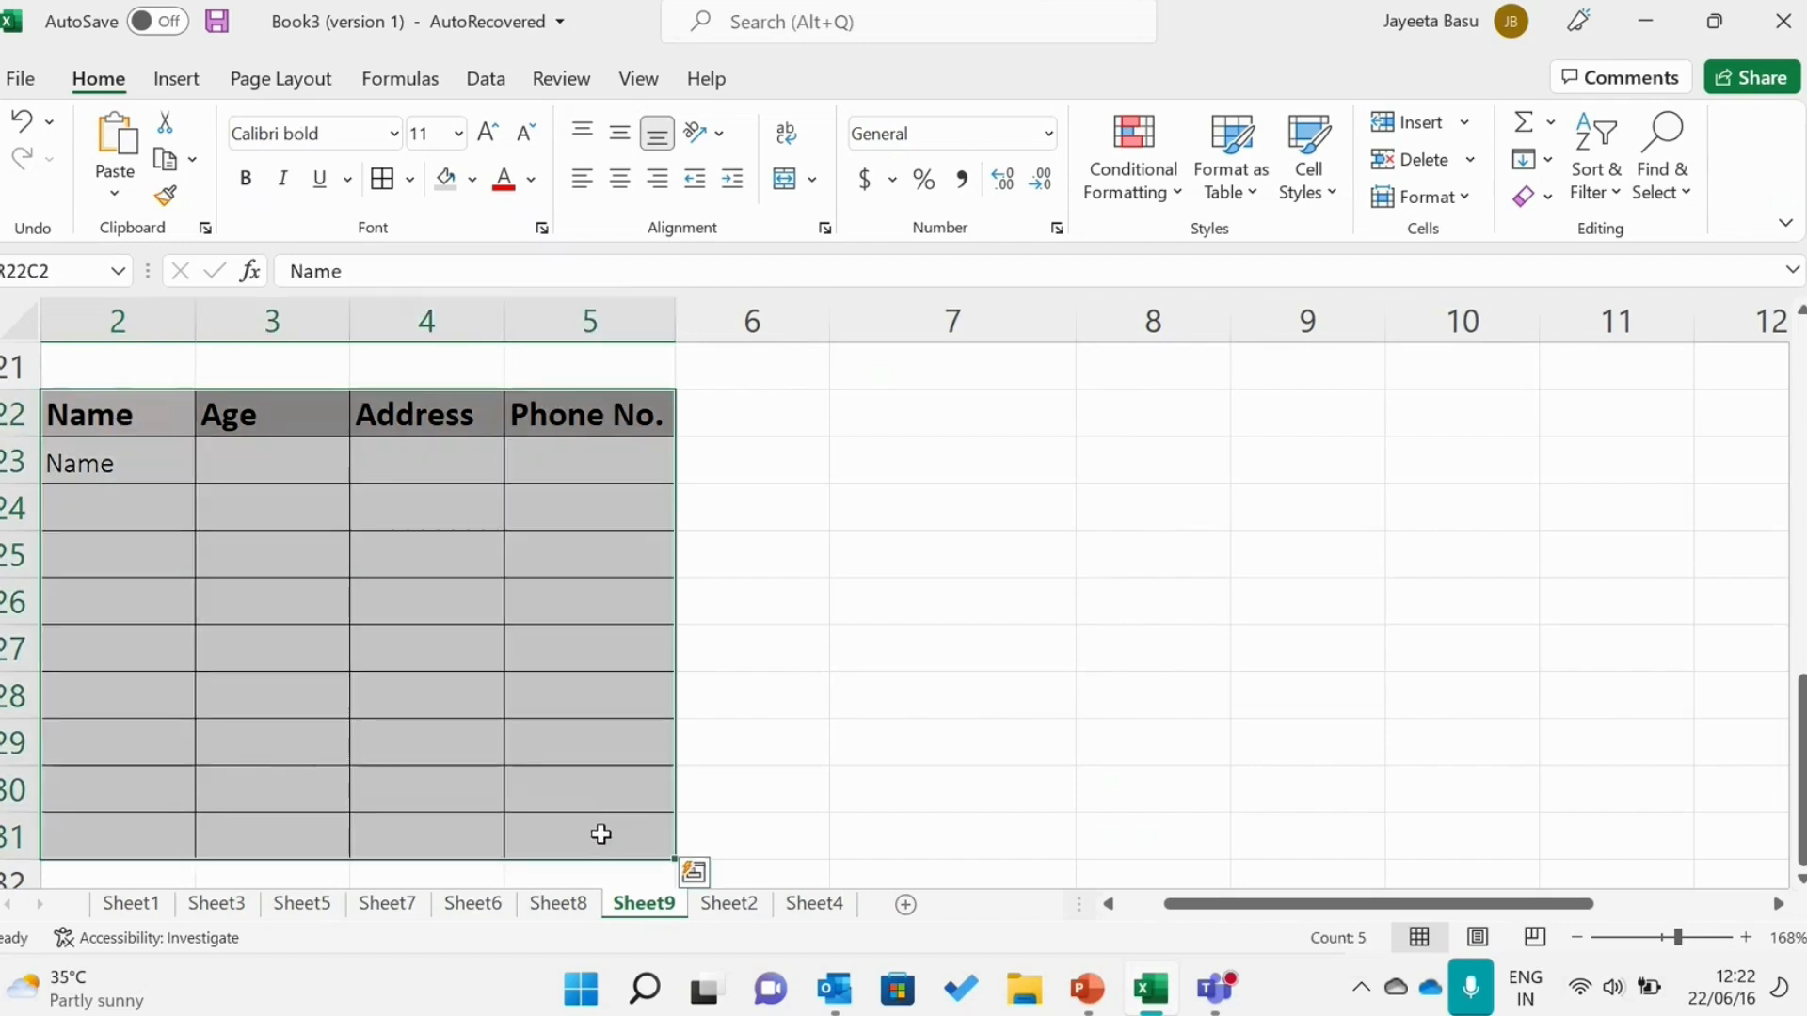
left_click(1327, 193)
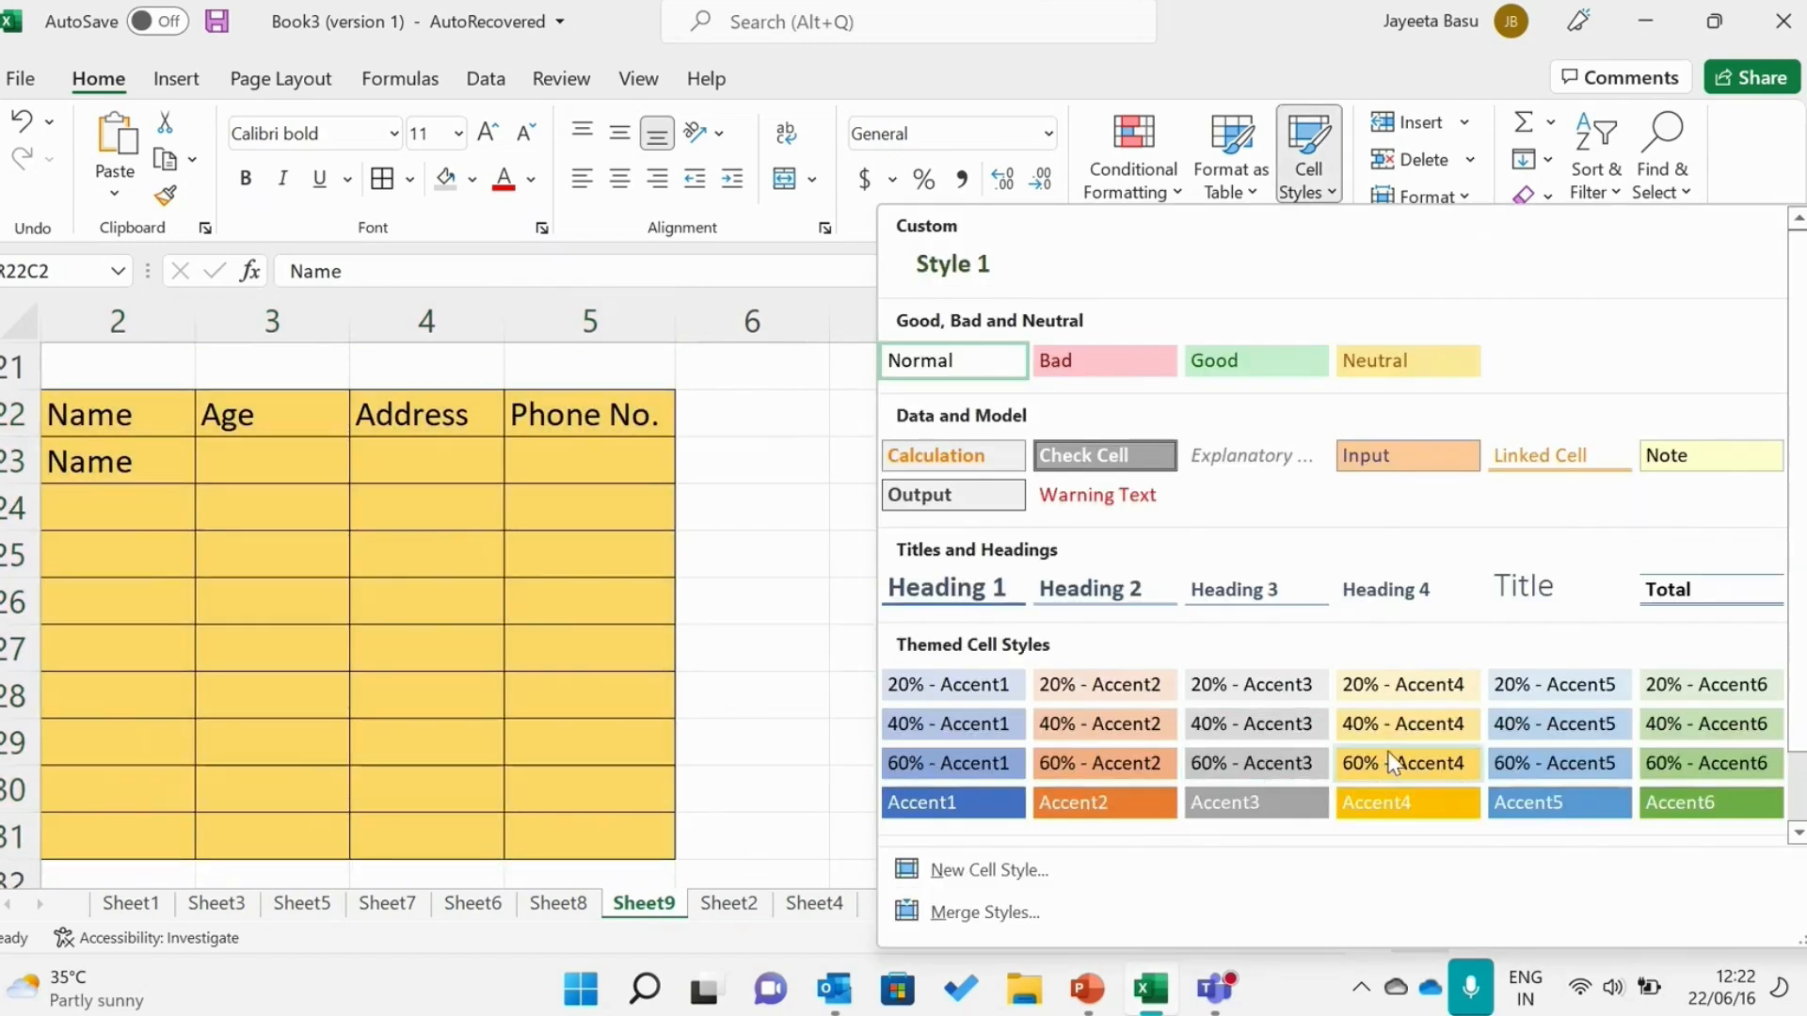
left_click(1412, 733)
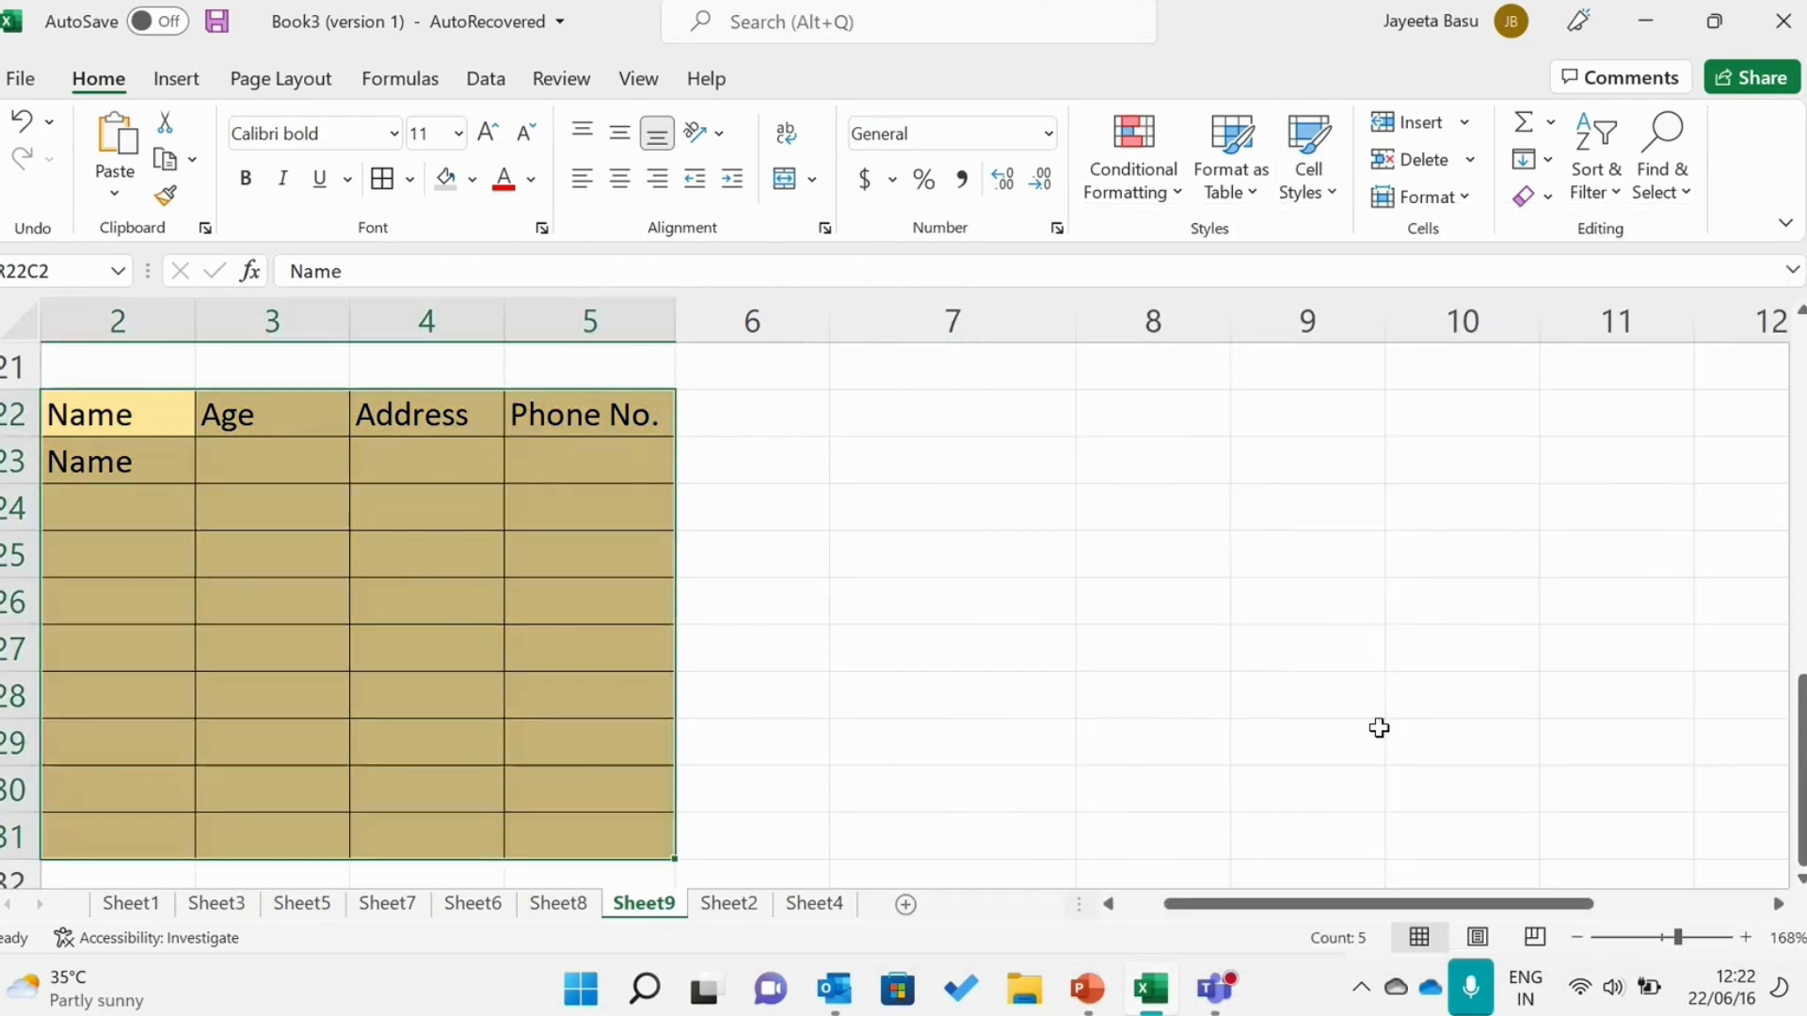
Apply the 40% - Accent5 cell style to the Age column of the table, rows 22 to 31.
left_click_drag(242, 426, 271, 838)
left_click(1309, 169)
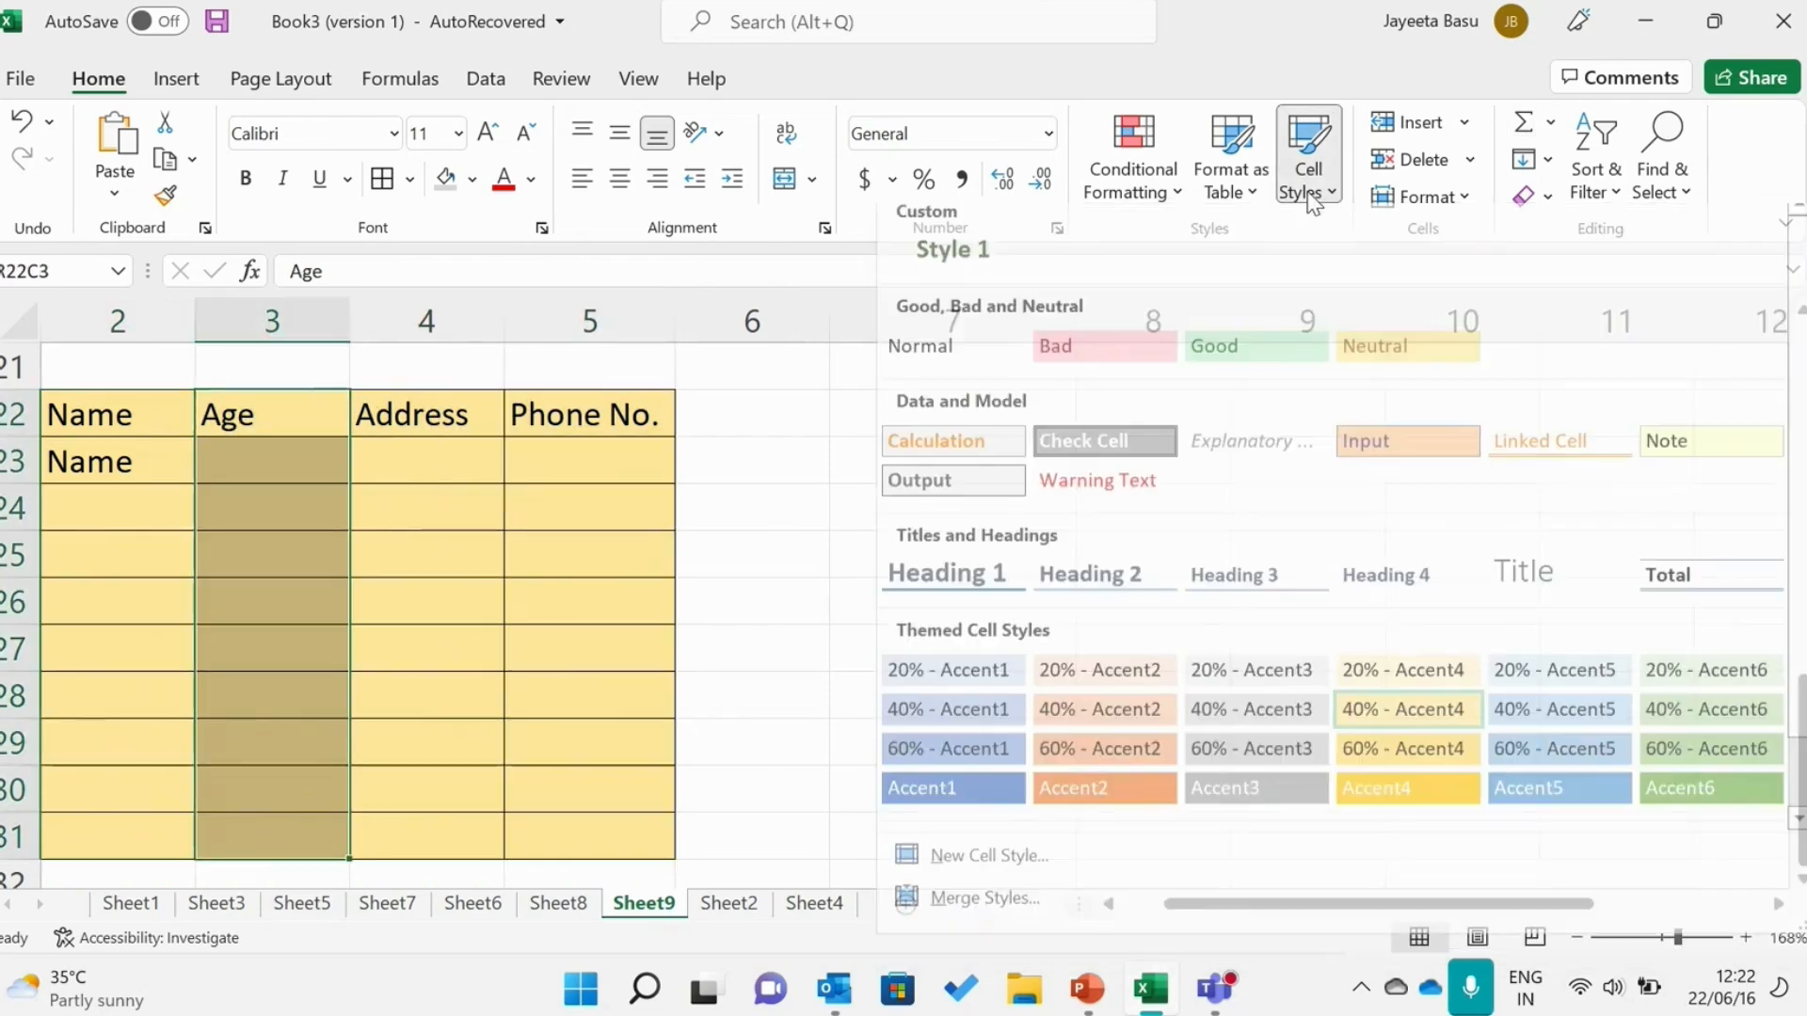
left_click(1561, 738)
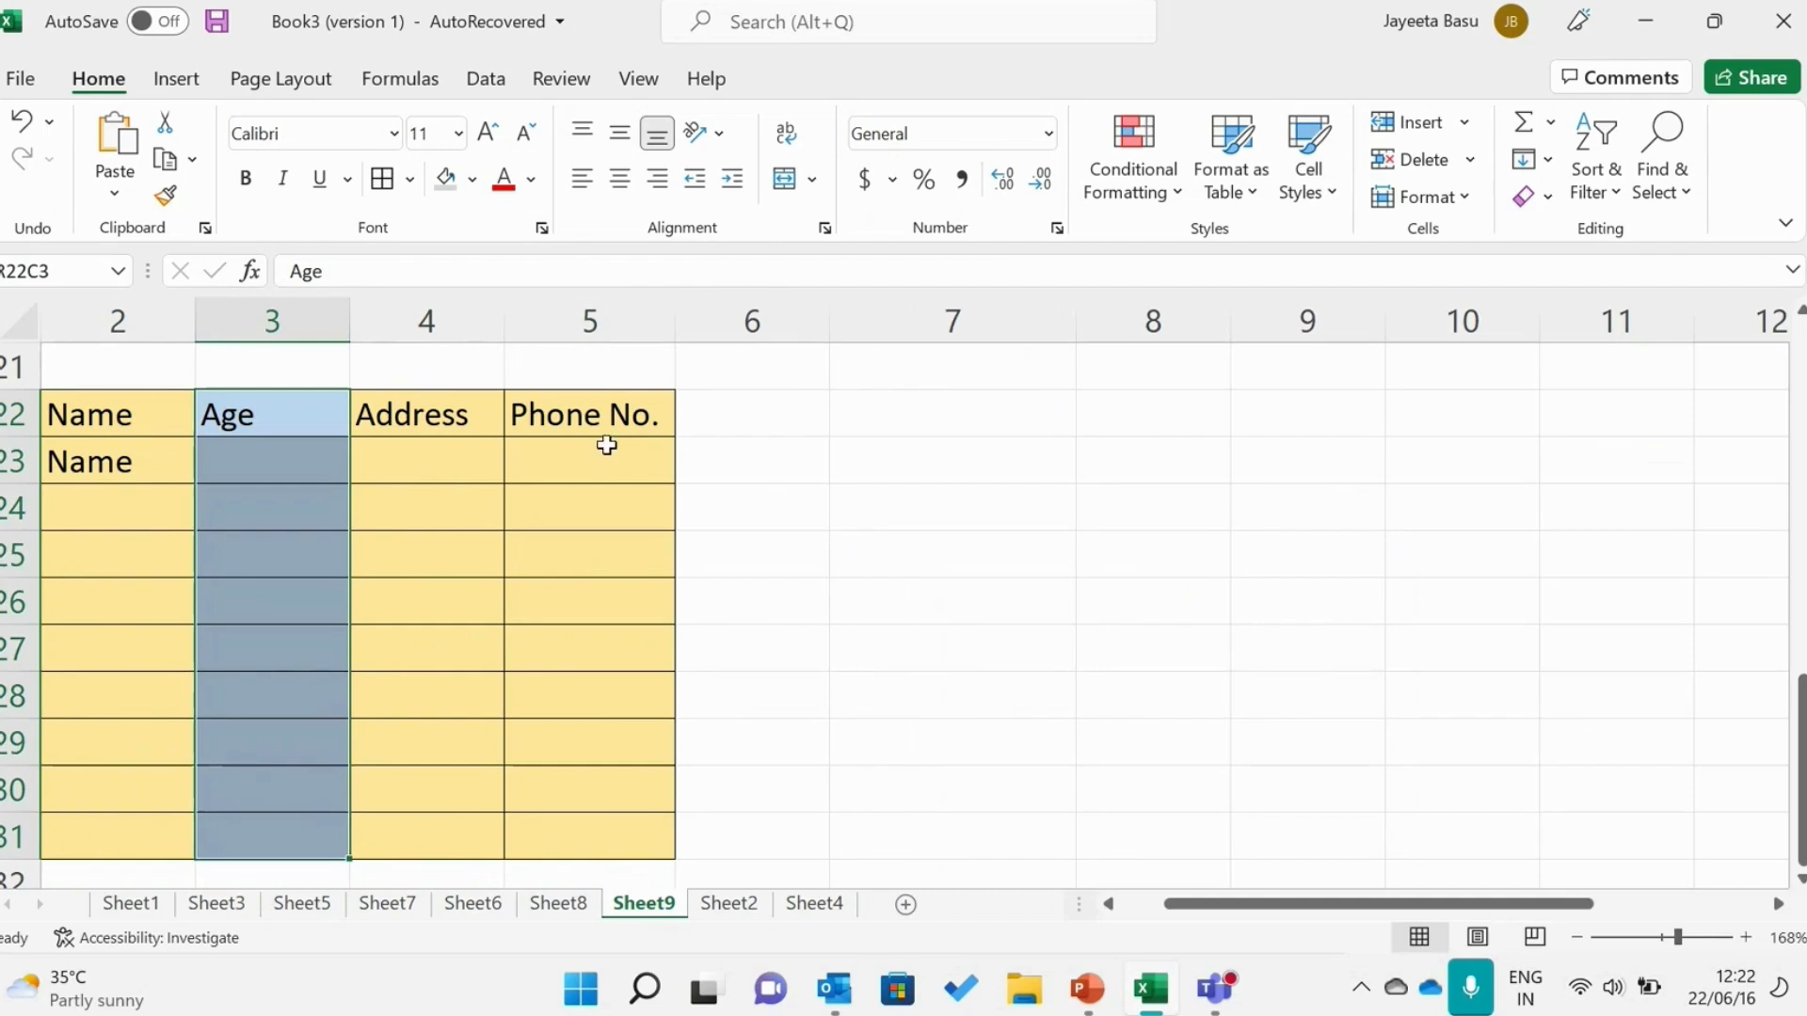
left_click_drag(603, 417, 641, 867)
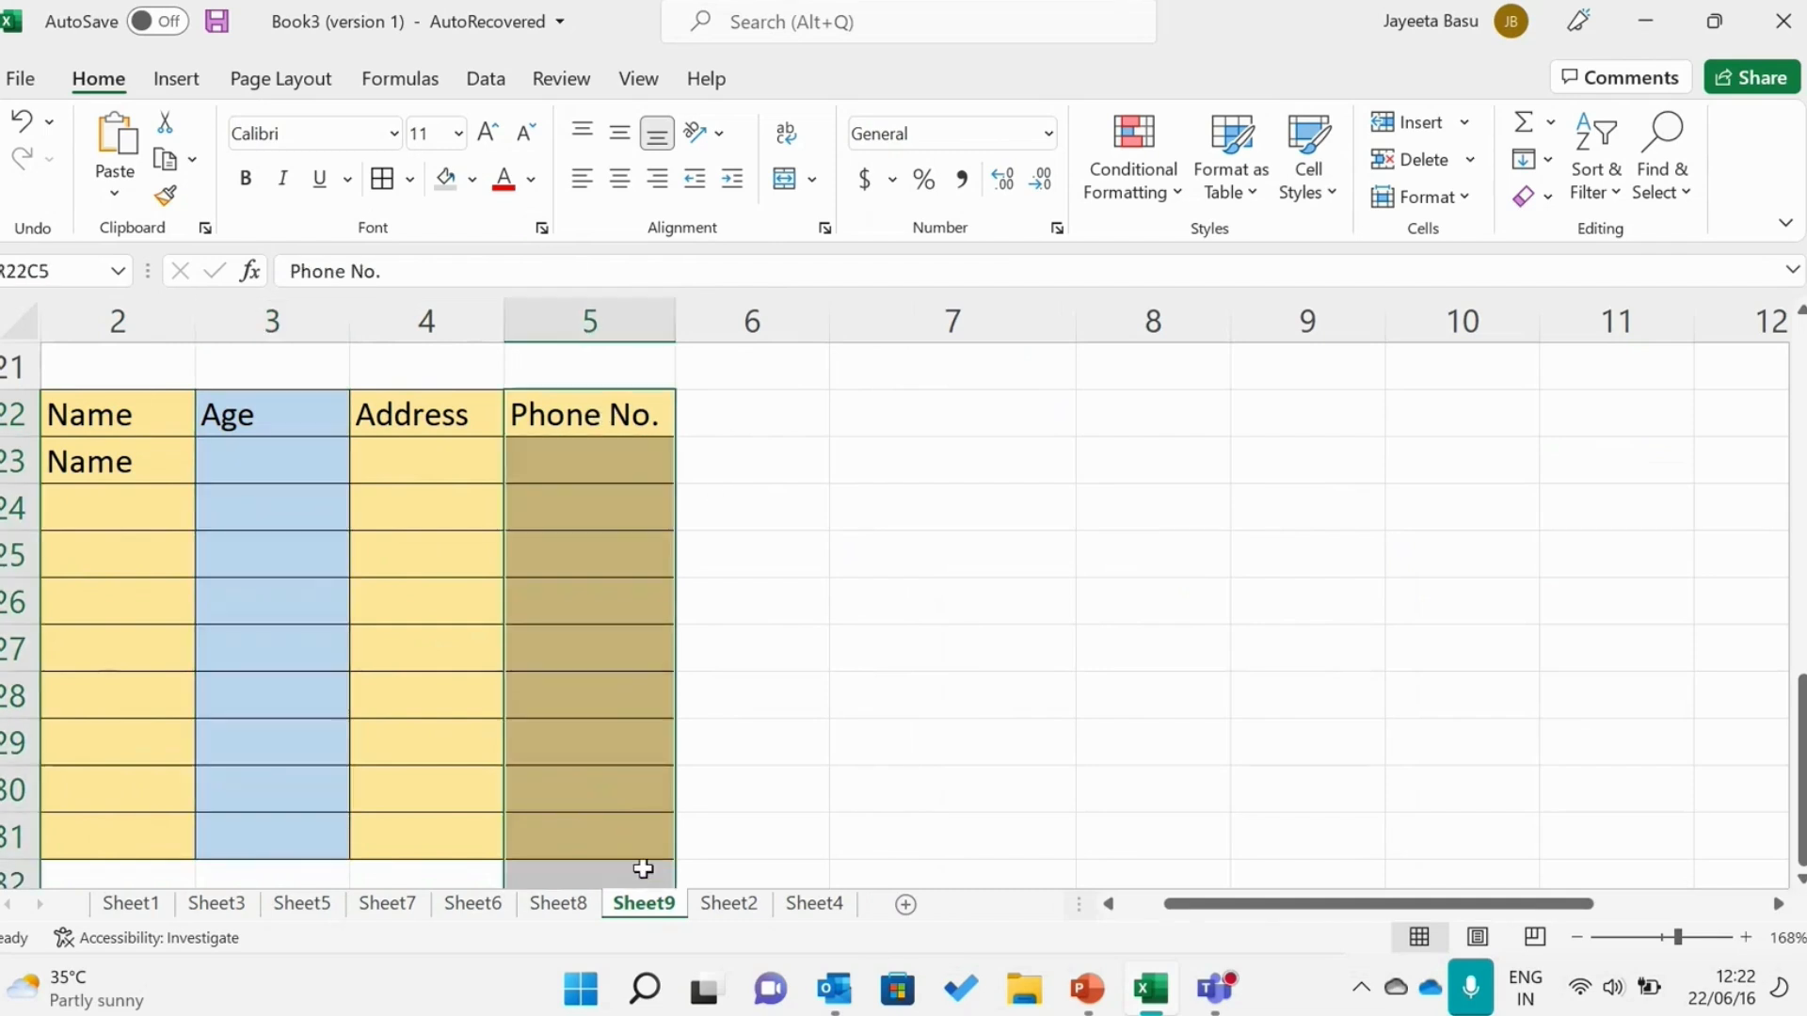
left_click(908, 713)
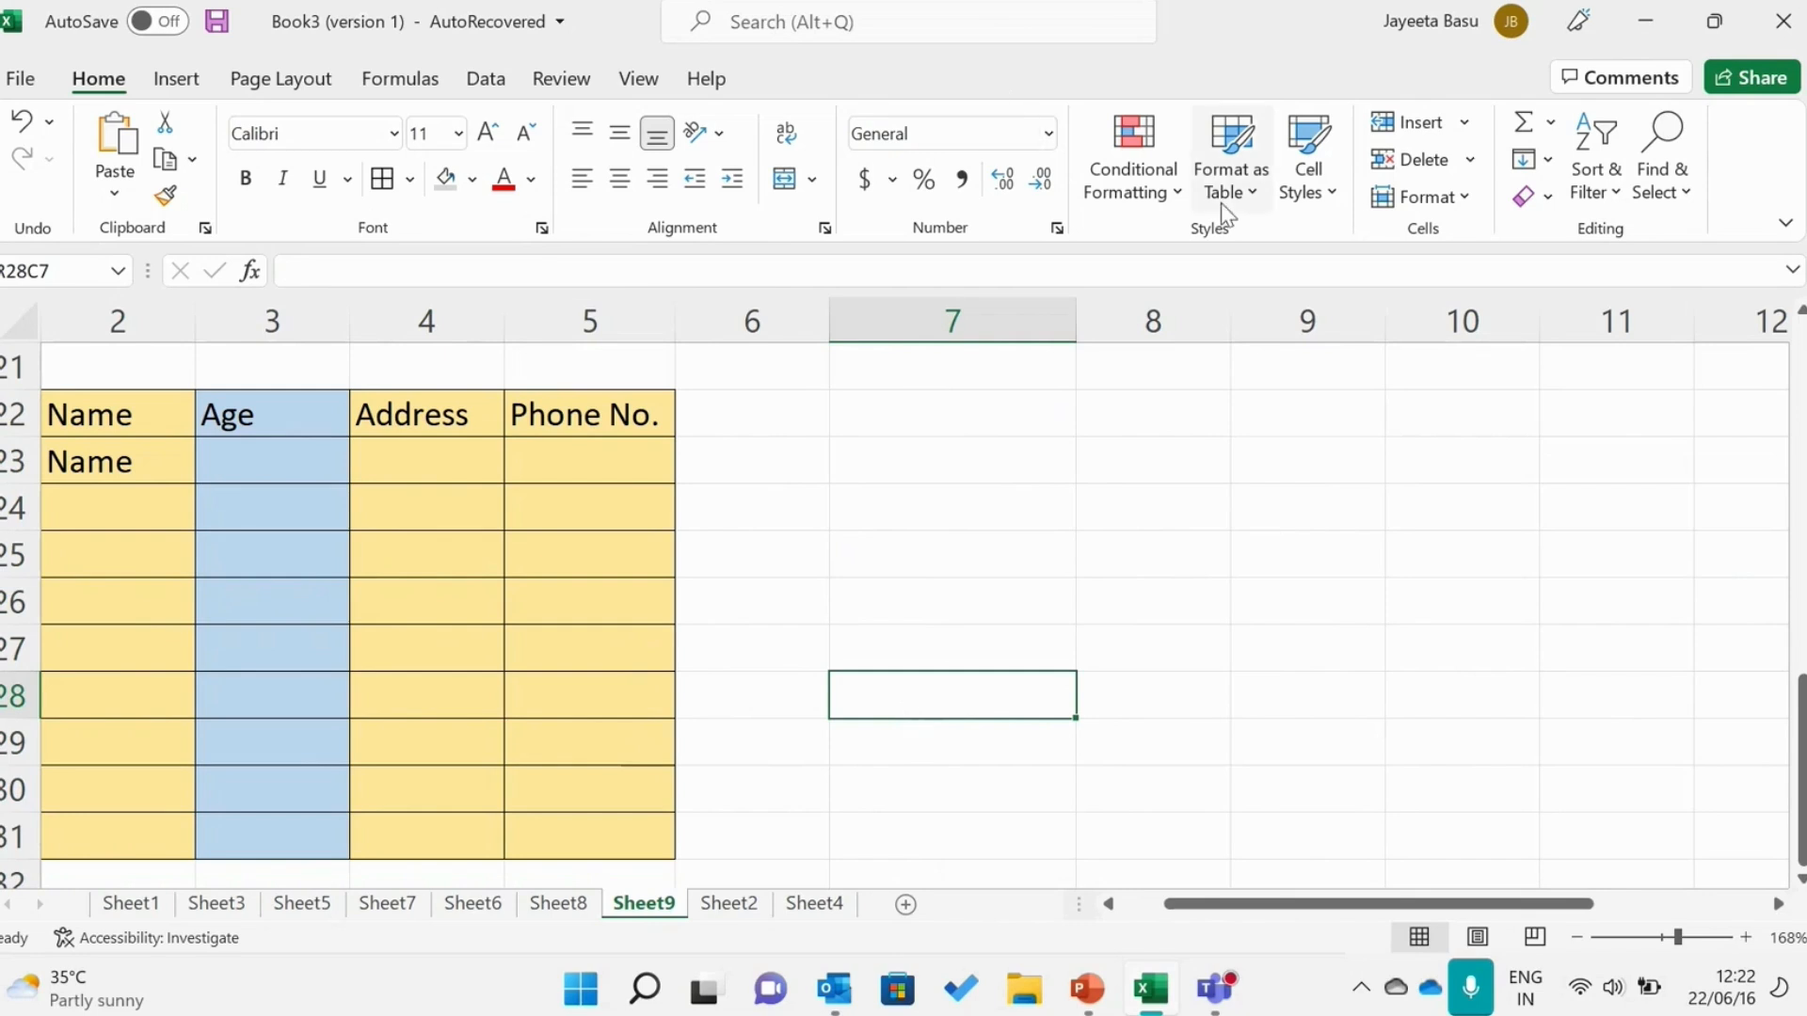
Apply the 60% - Accent1 cell style to the Address column of the table, rows 22 to 31.
left_click(479, 426)
left_click_drag(479, 425, 487, 847)
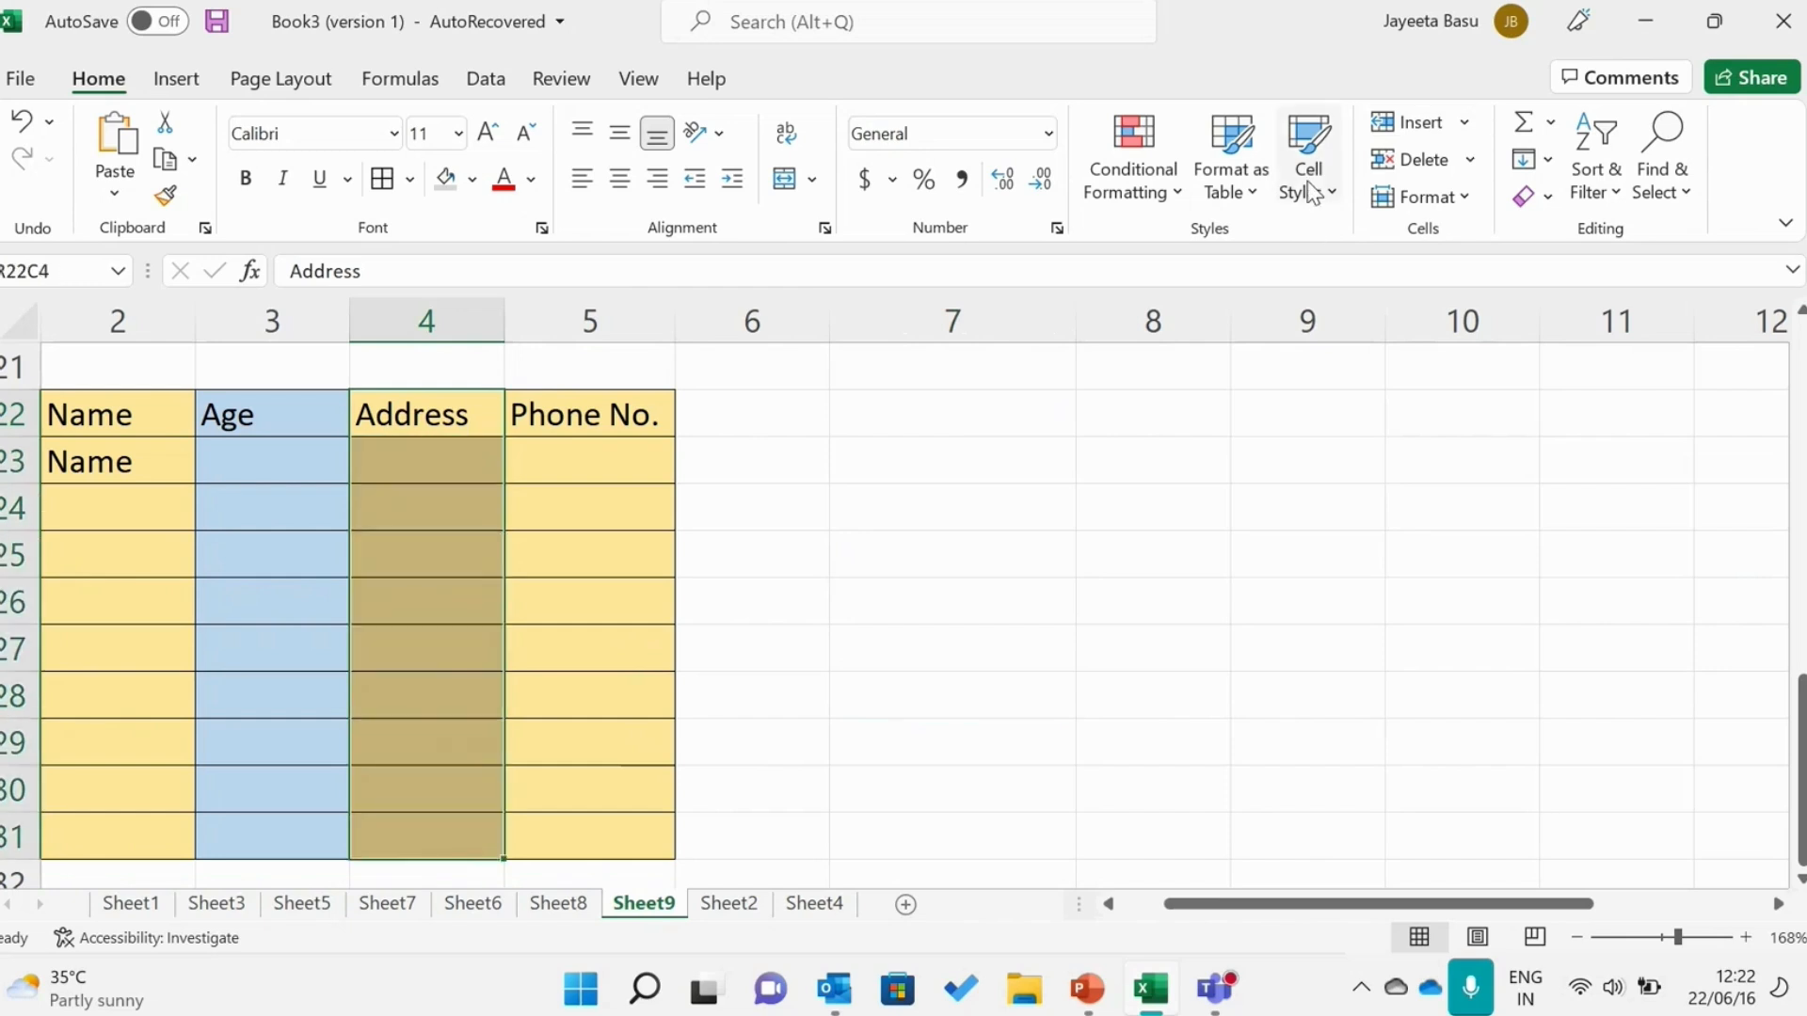
left_click(1313, 191)
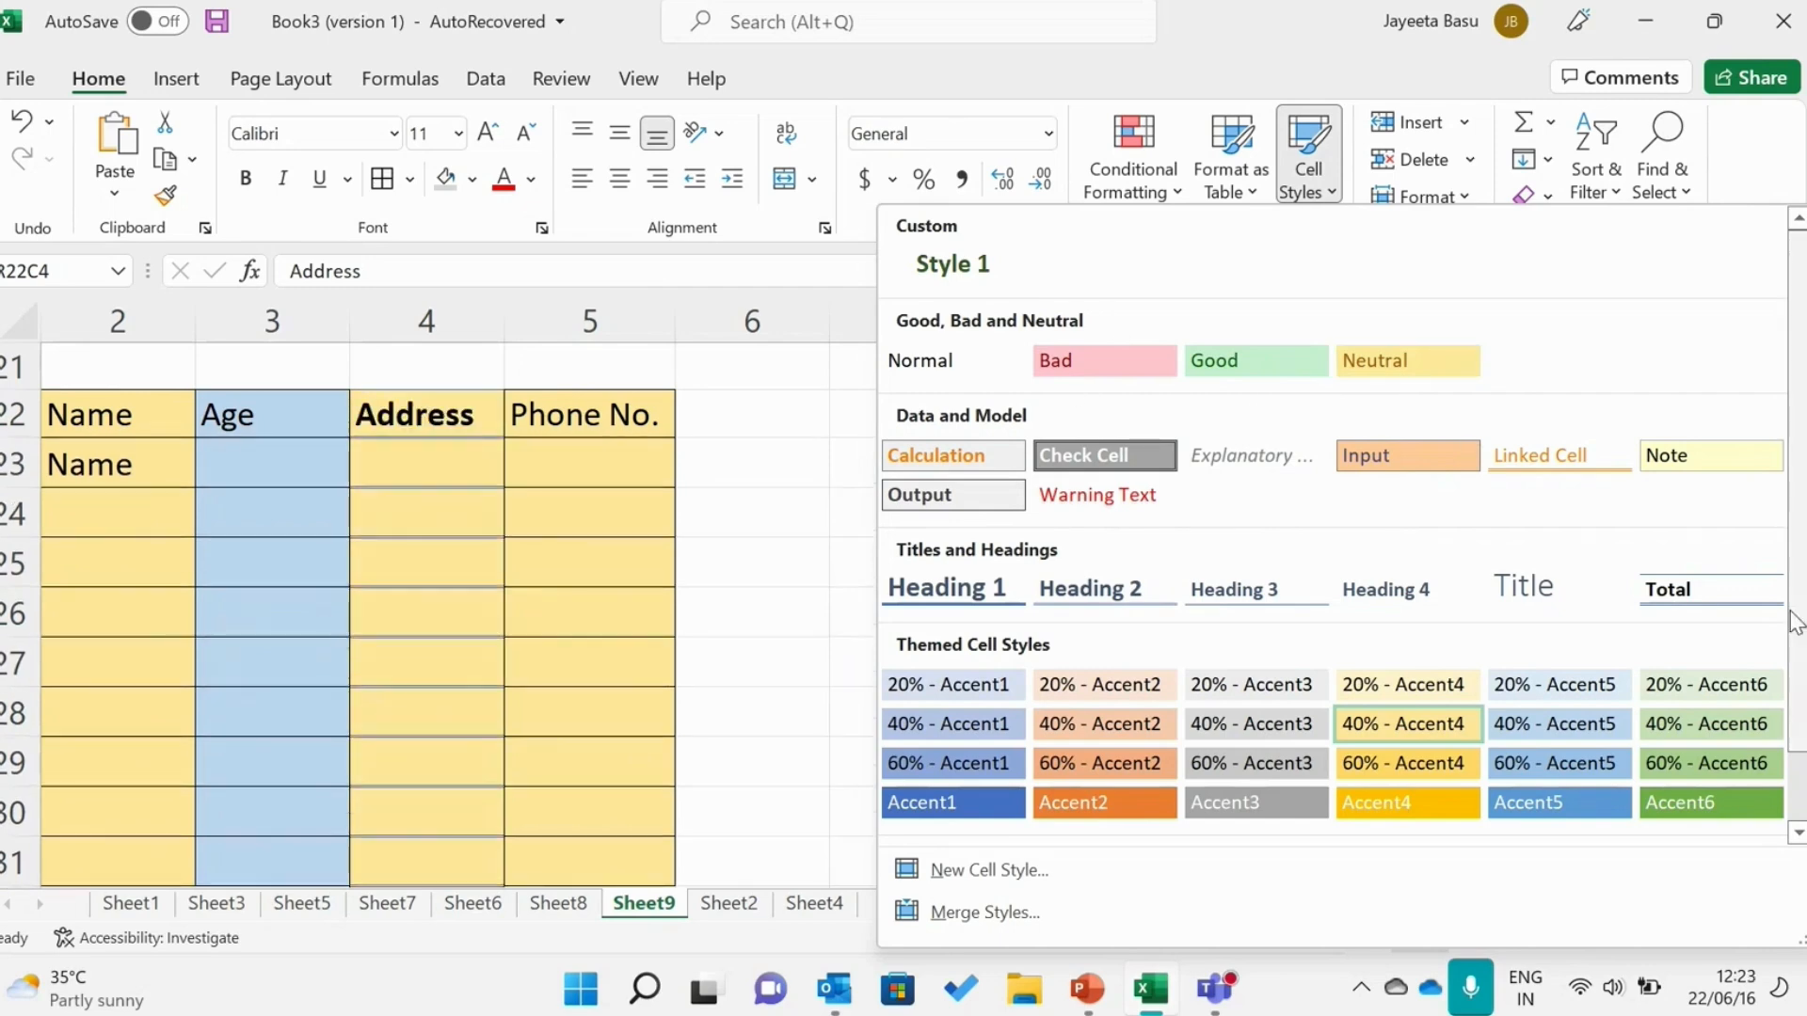
left_click_drag(1799, 453, 1800, 523)
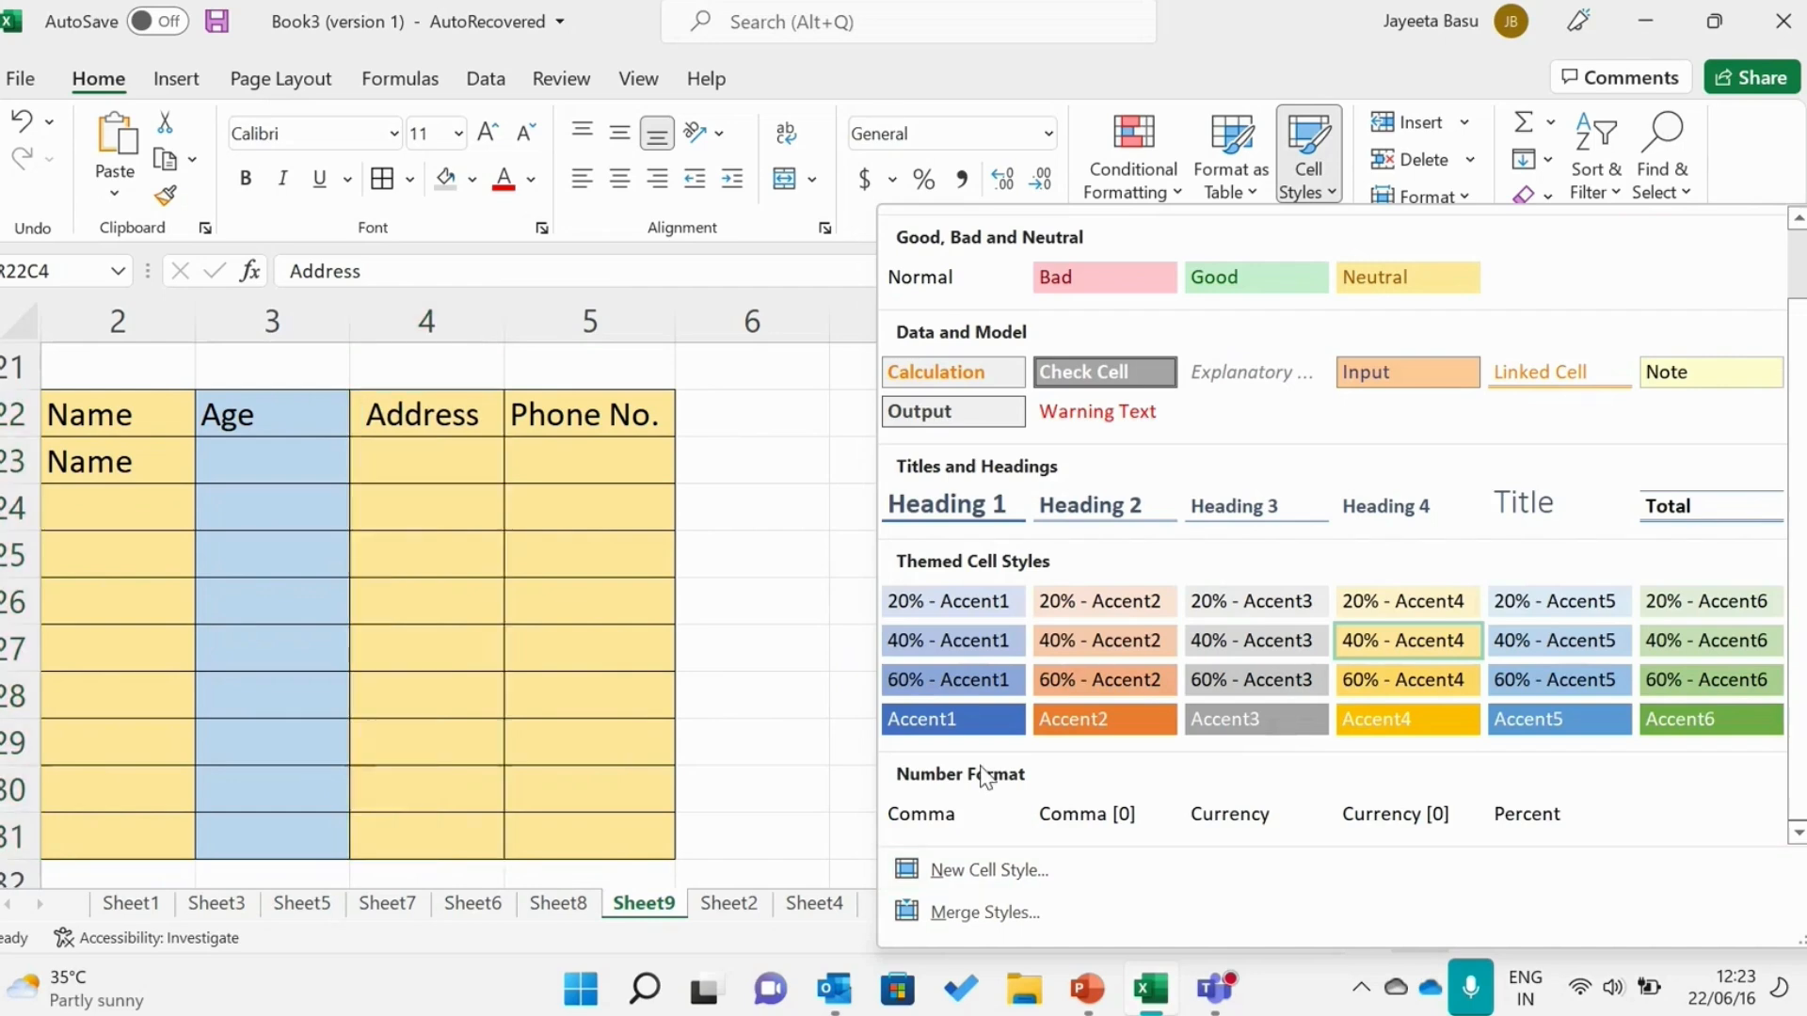
left_click(919, 685)
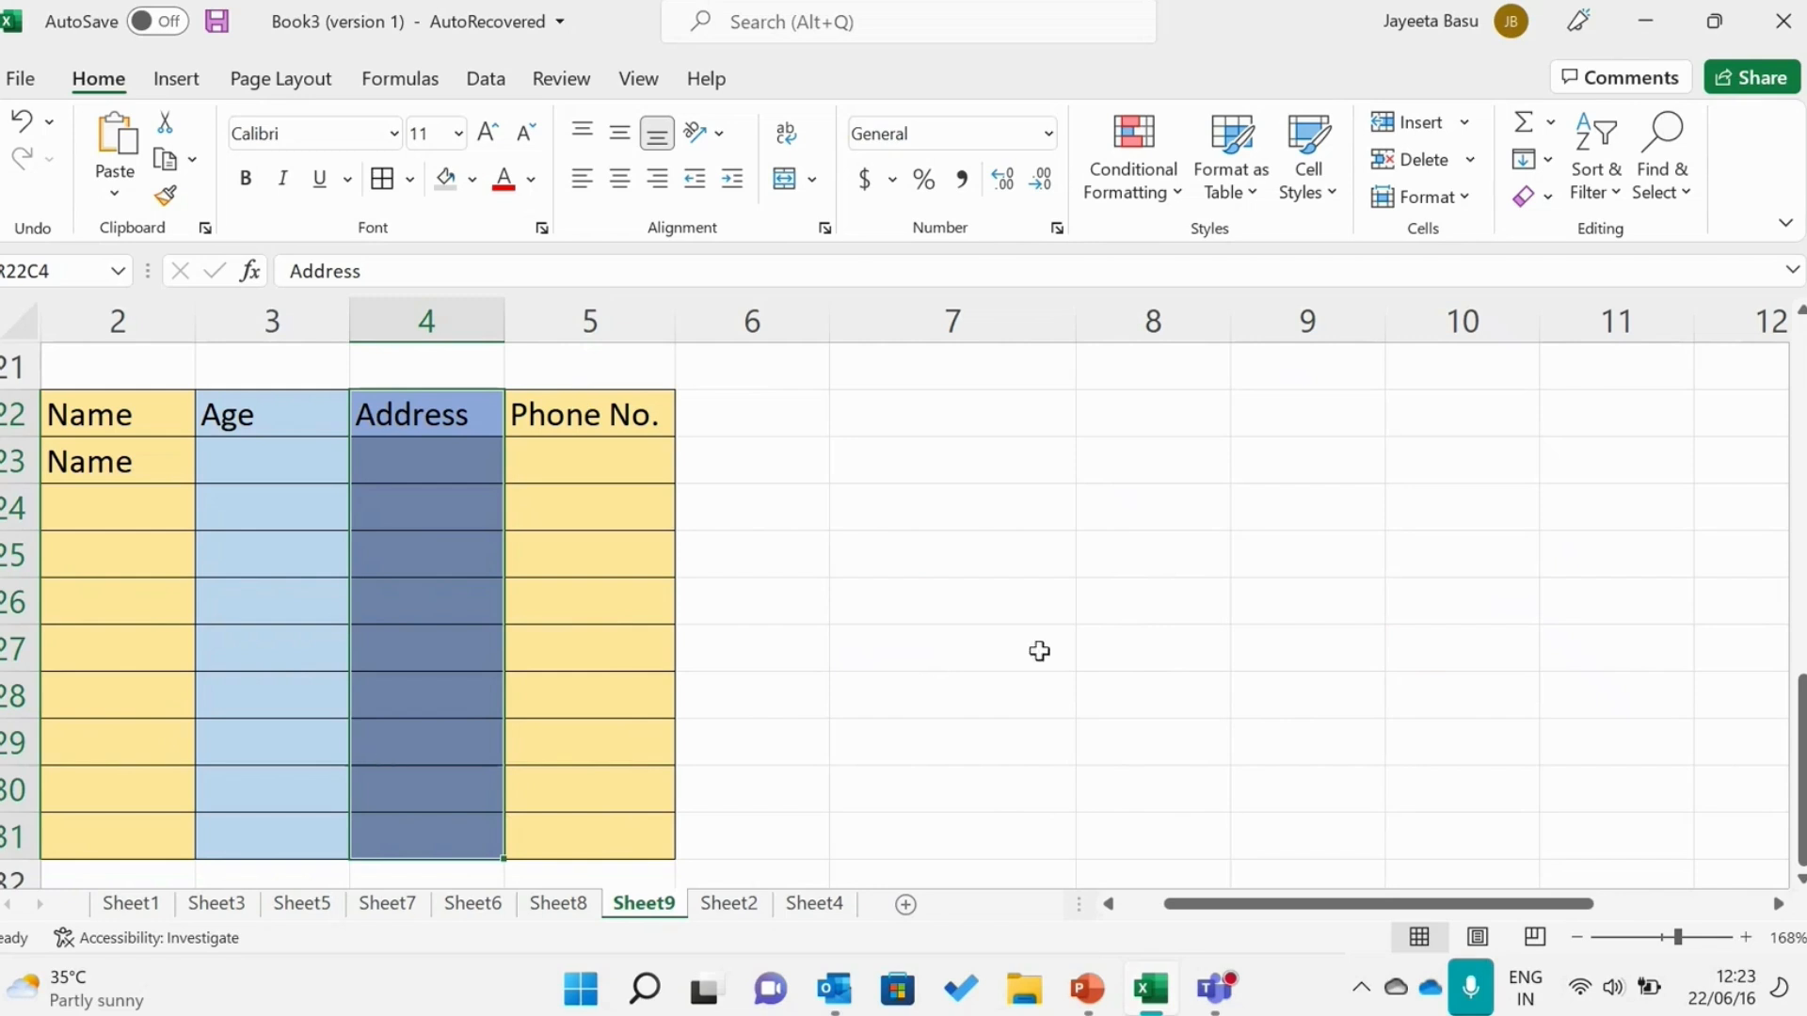
Format the range R22C2:R31C5 as a table with the blue style from the first Medium row, without marking existing headers.
left_click(1230, 149)
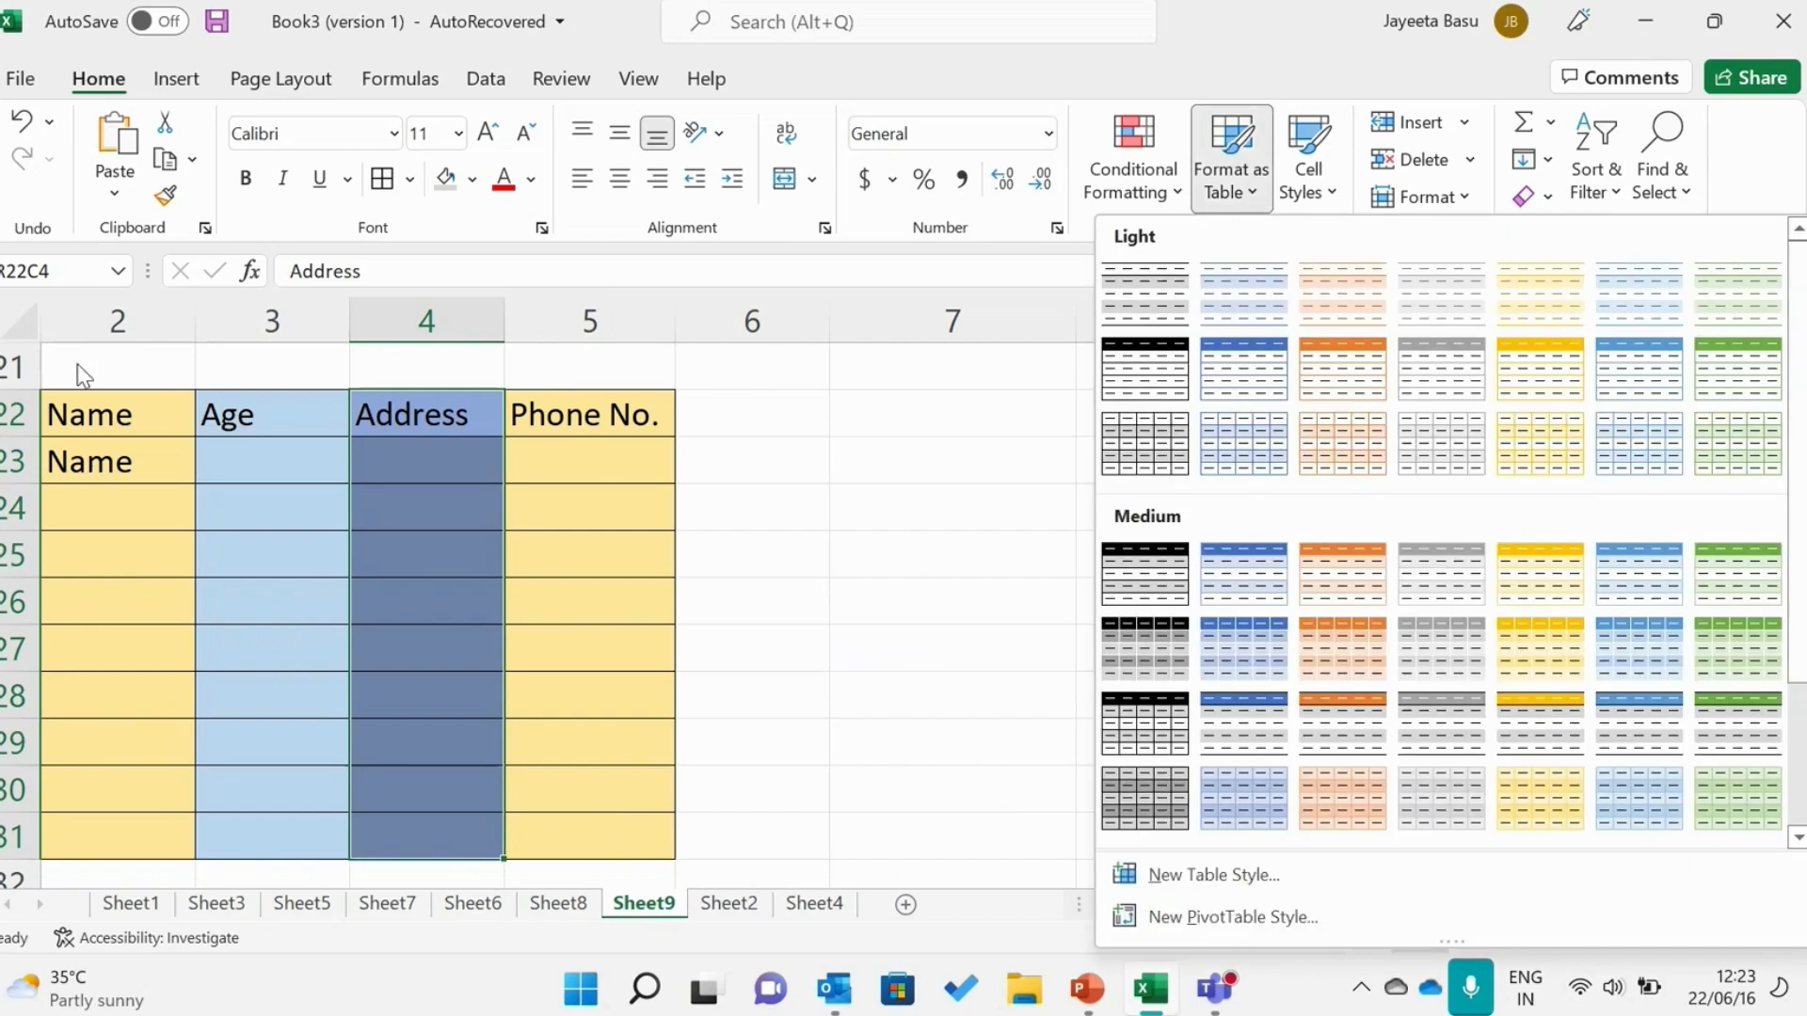
left_click(44, 411)
left_click_drag(44, 410, 645, 834)
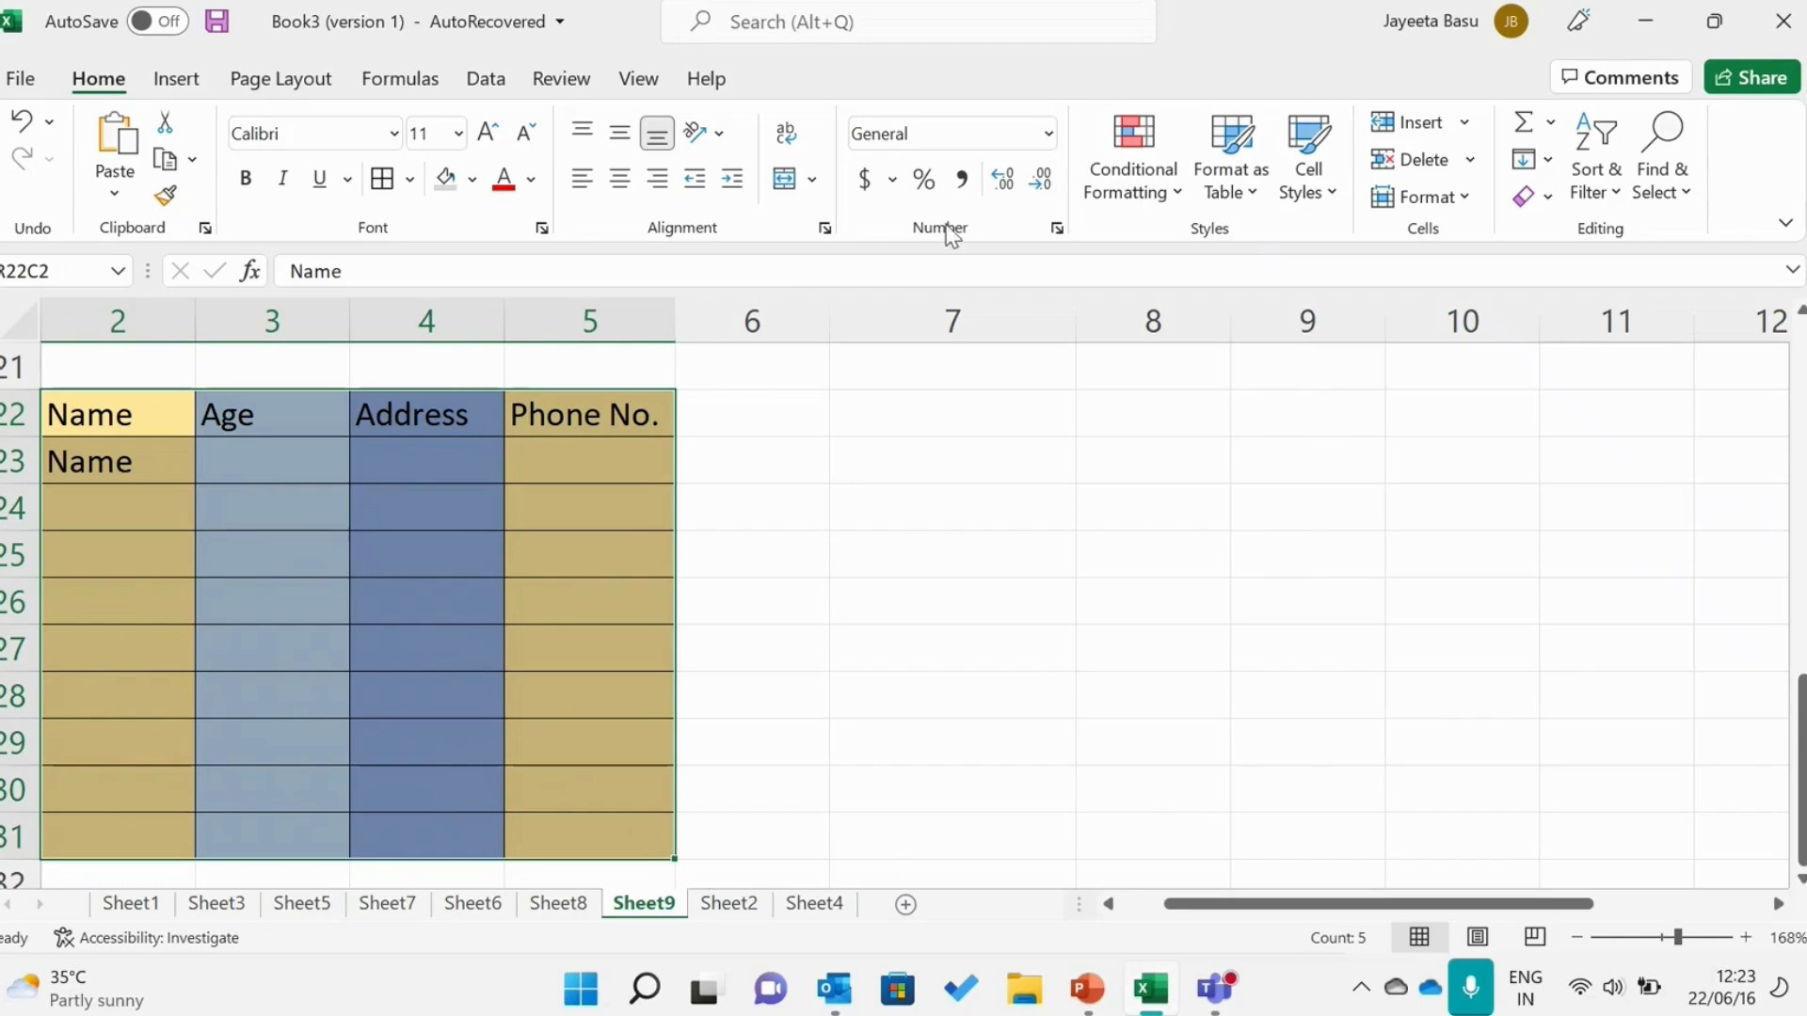
left_click(1233, 188)
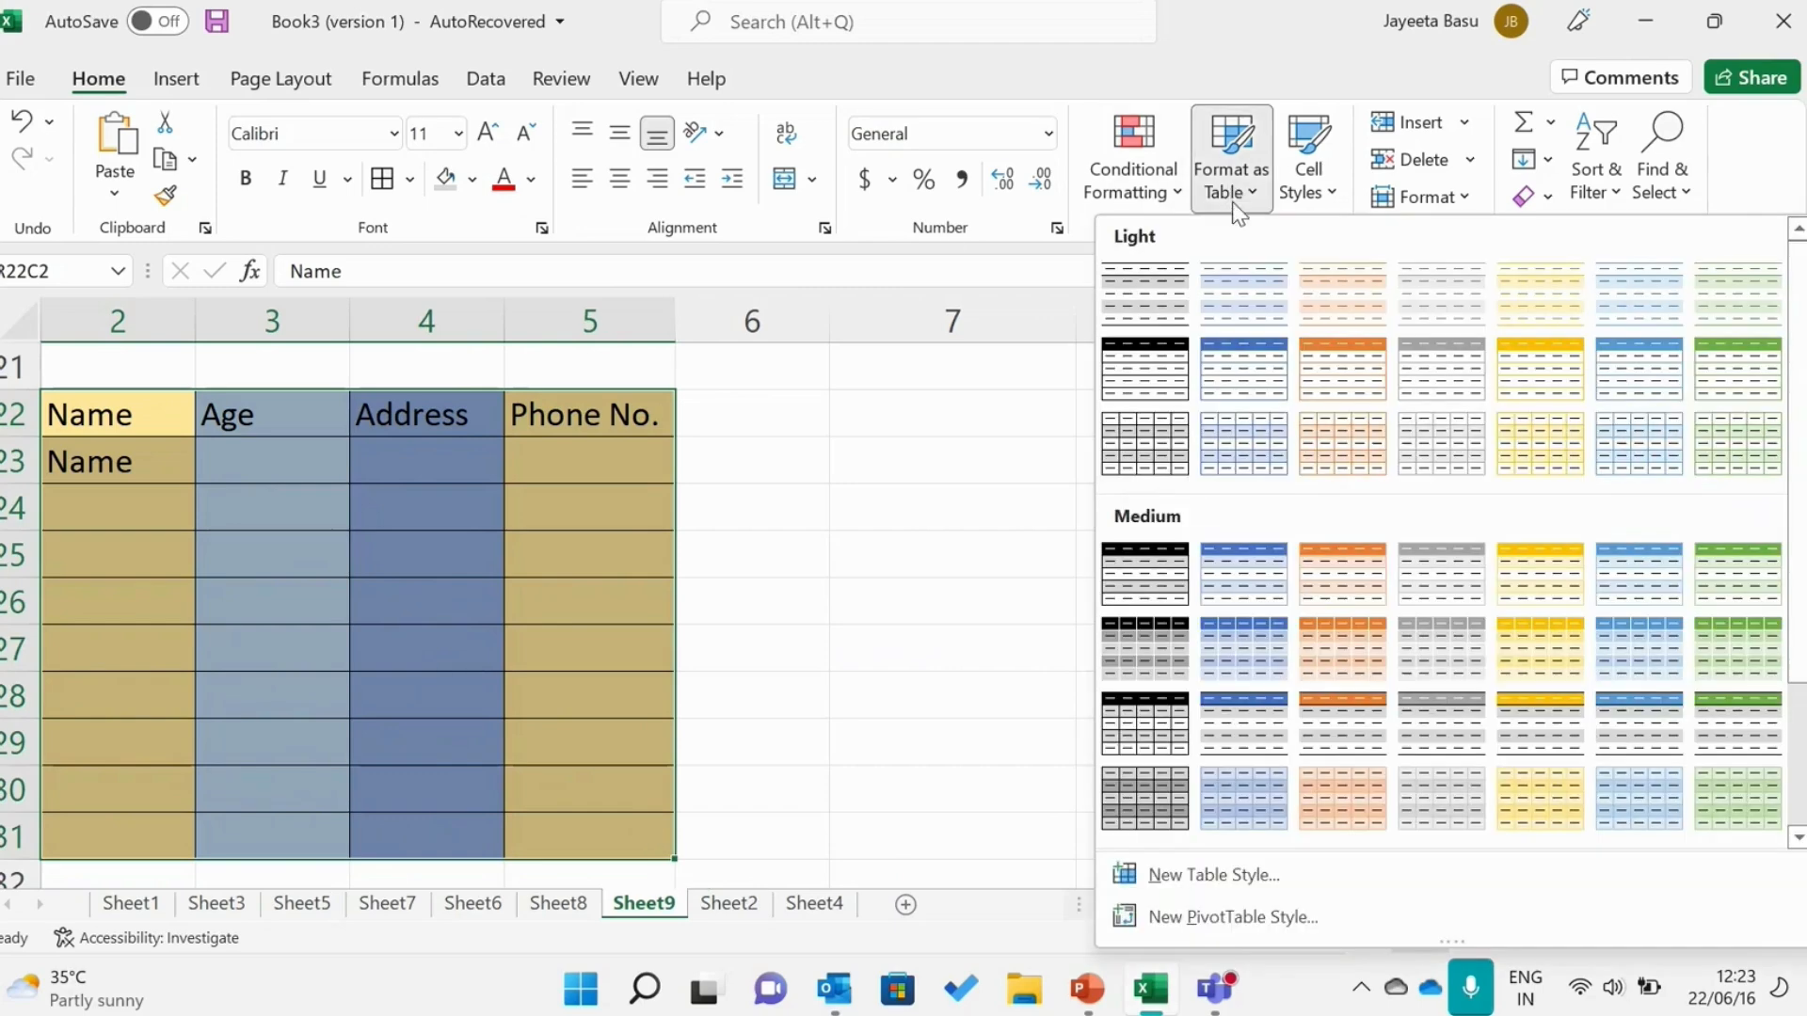
left_click(1239, 562)
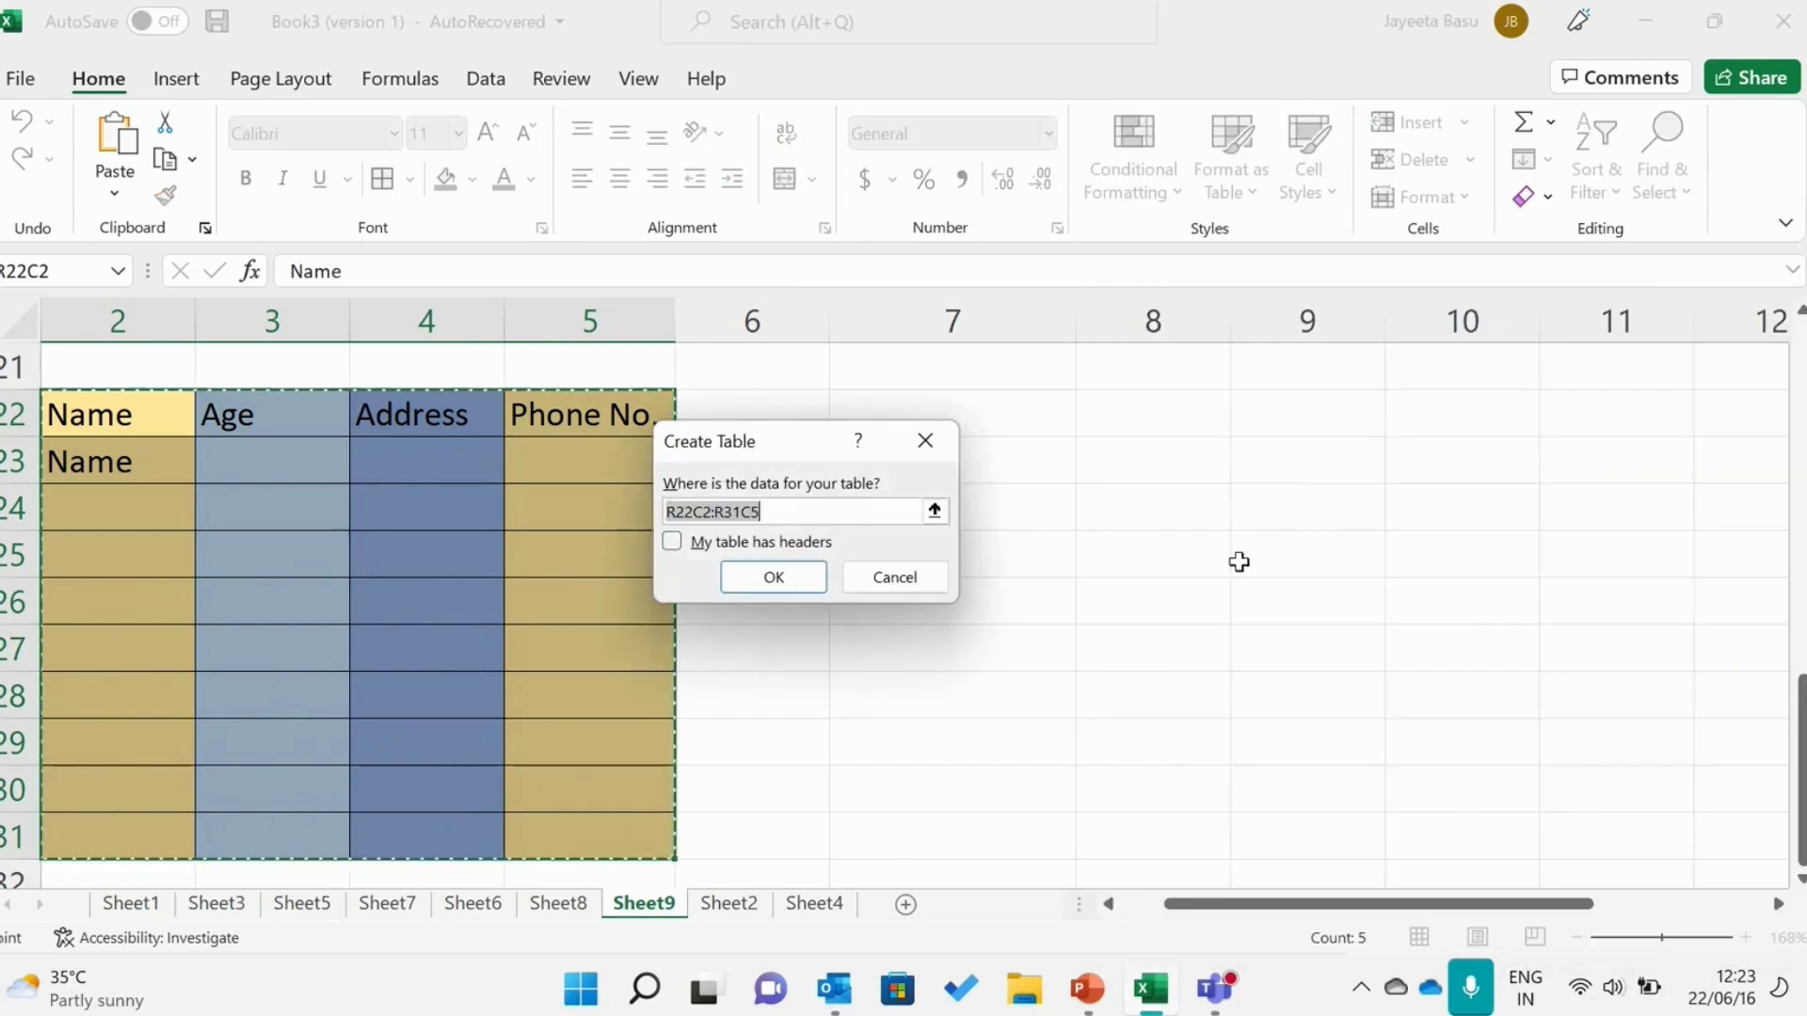
left_click(803, 585)
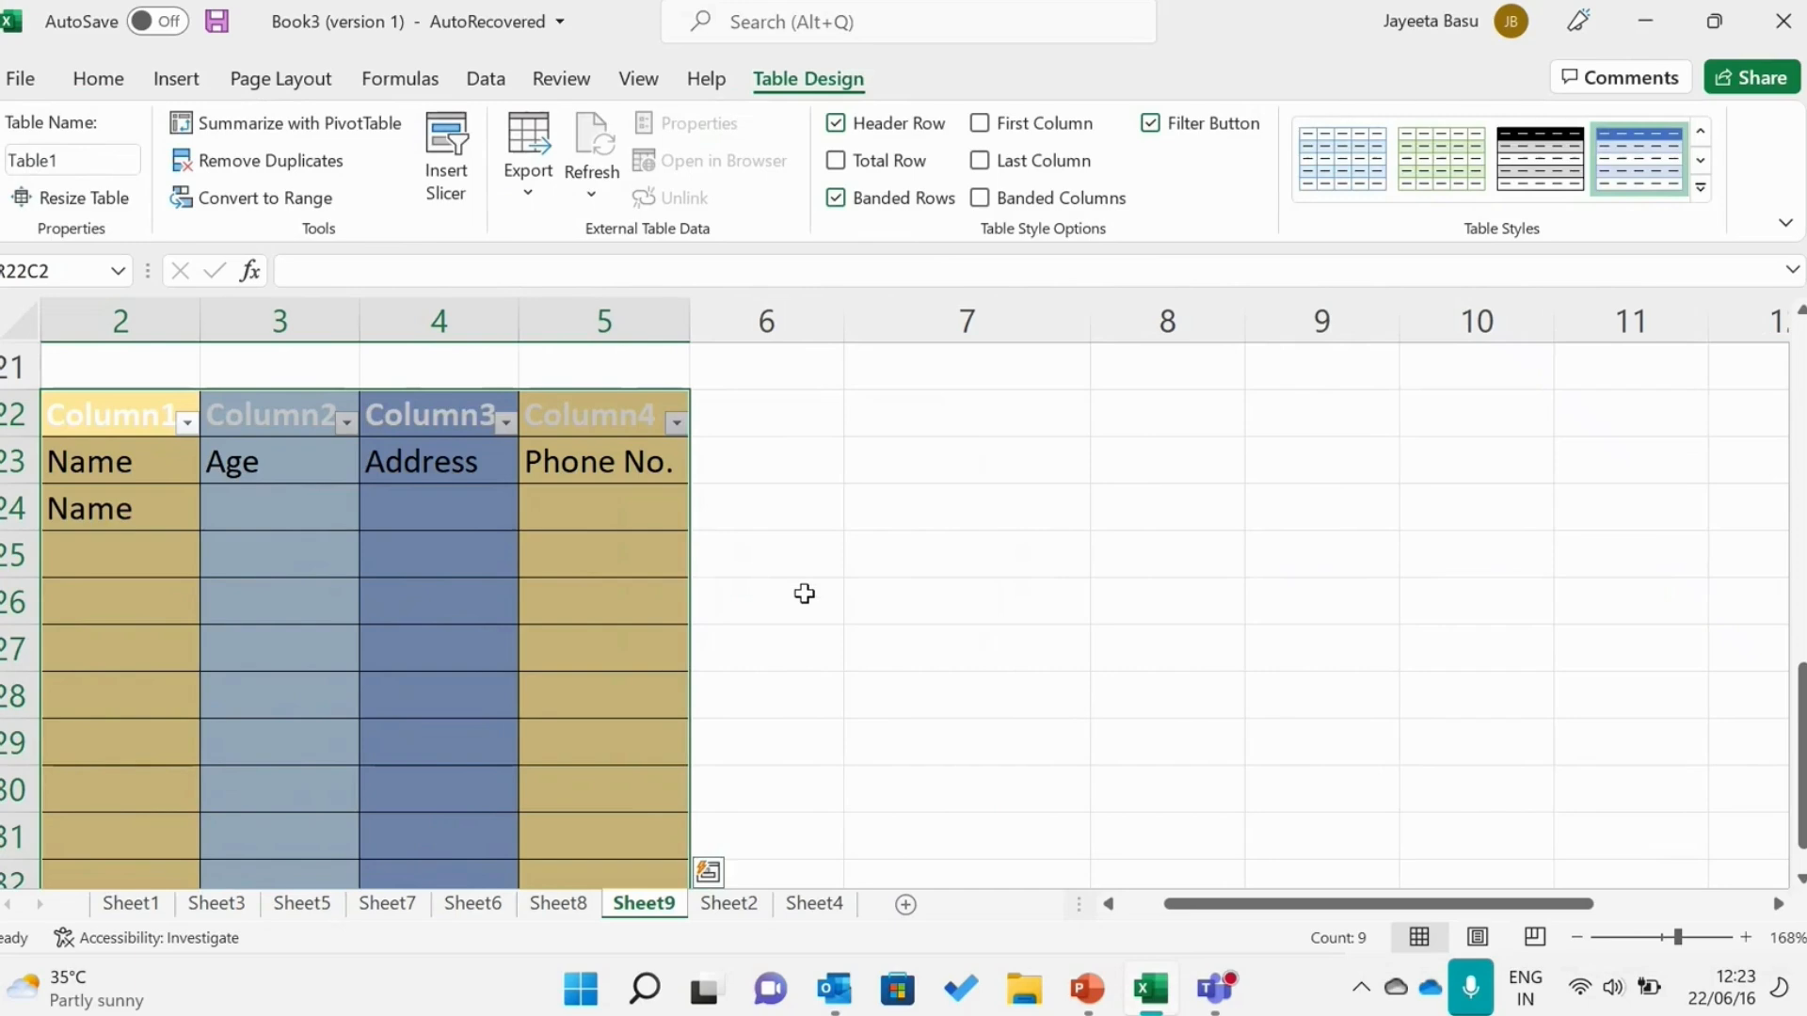
left_click(803, 593)
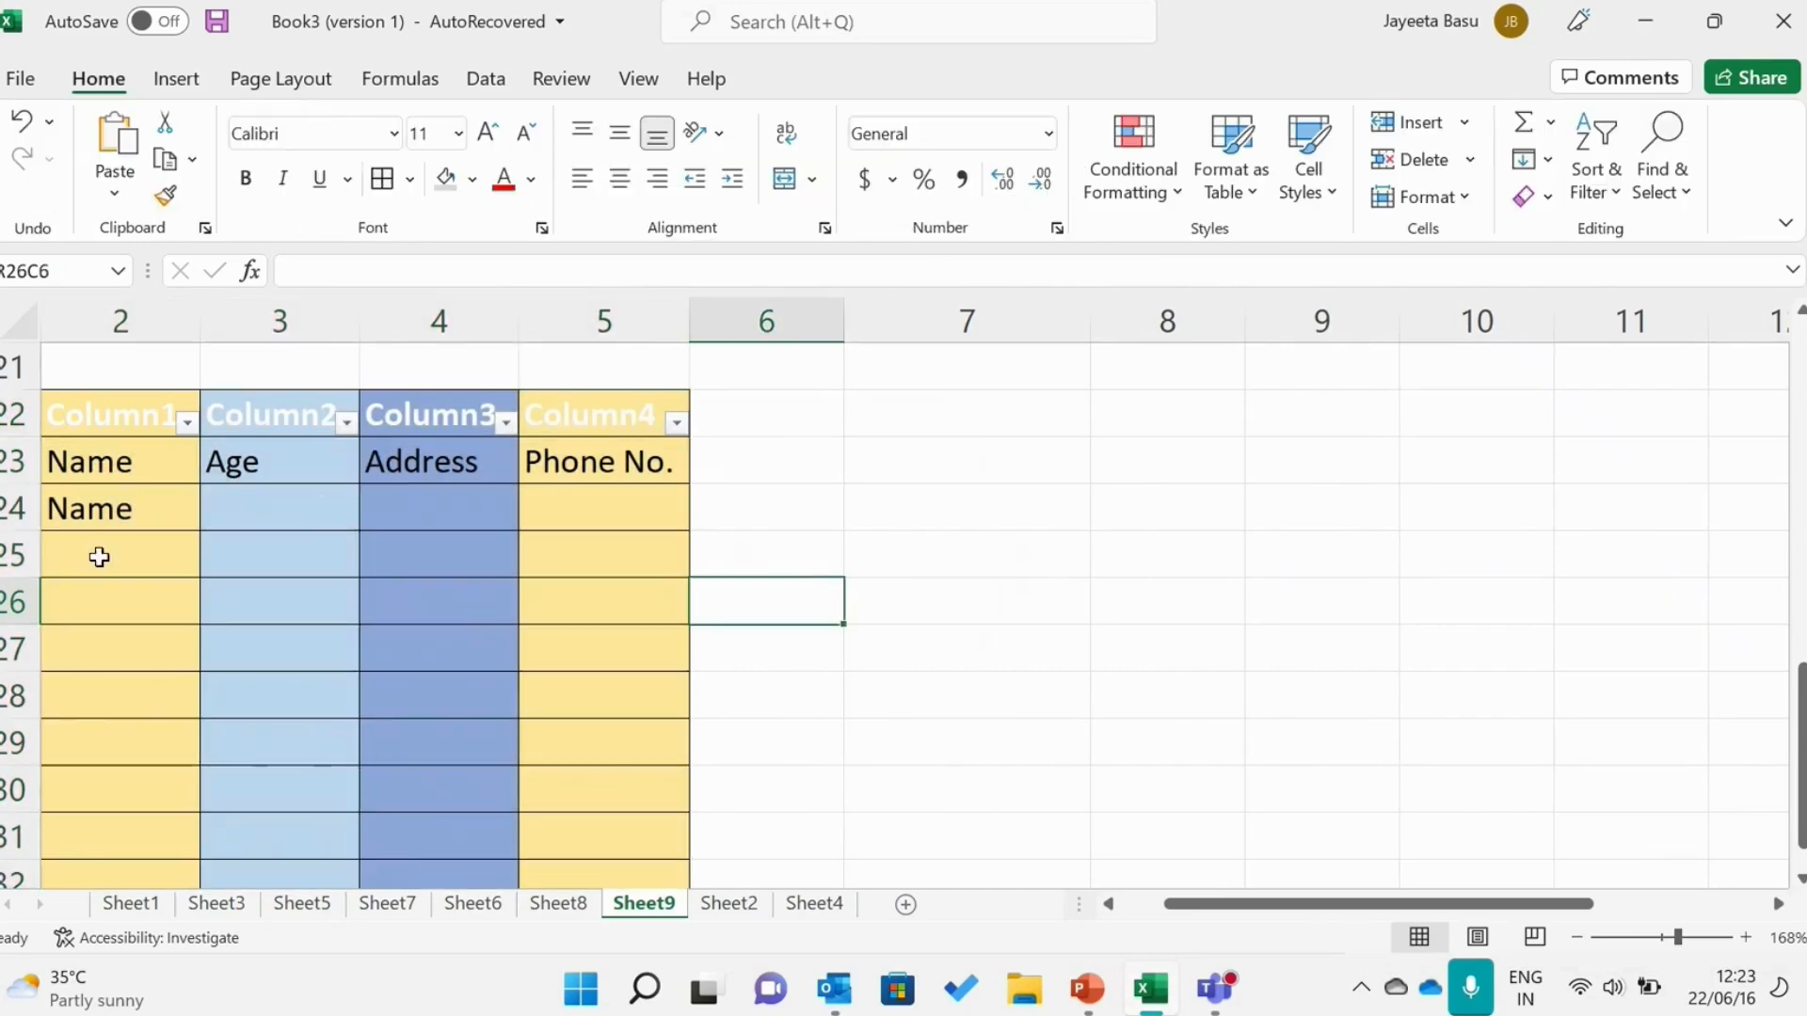
Apply the red-white-blue color scale conditional formatting to the entire table.
left_click(91, 432)
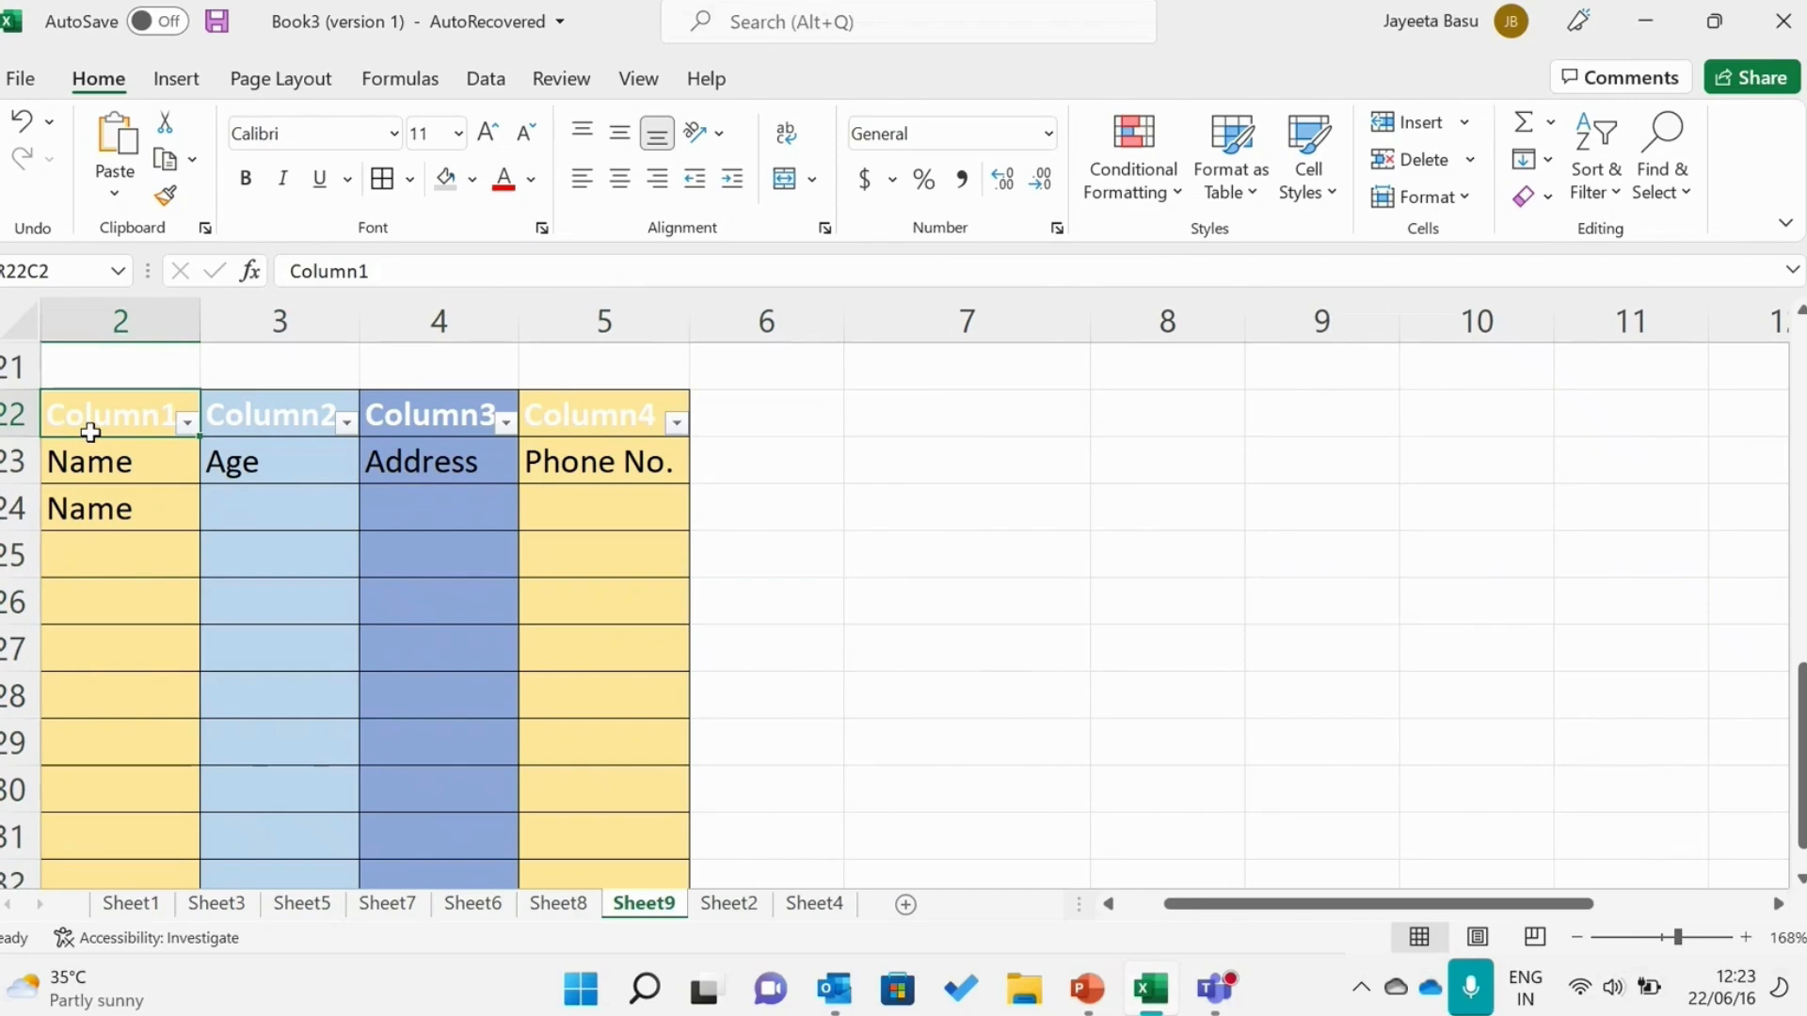
key("ctrl+a")
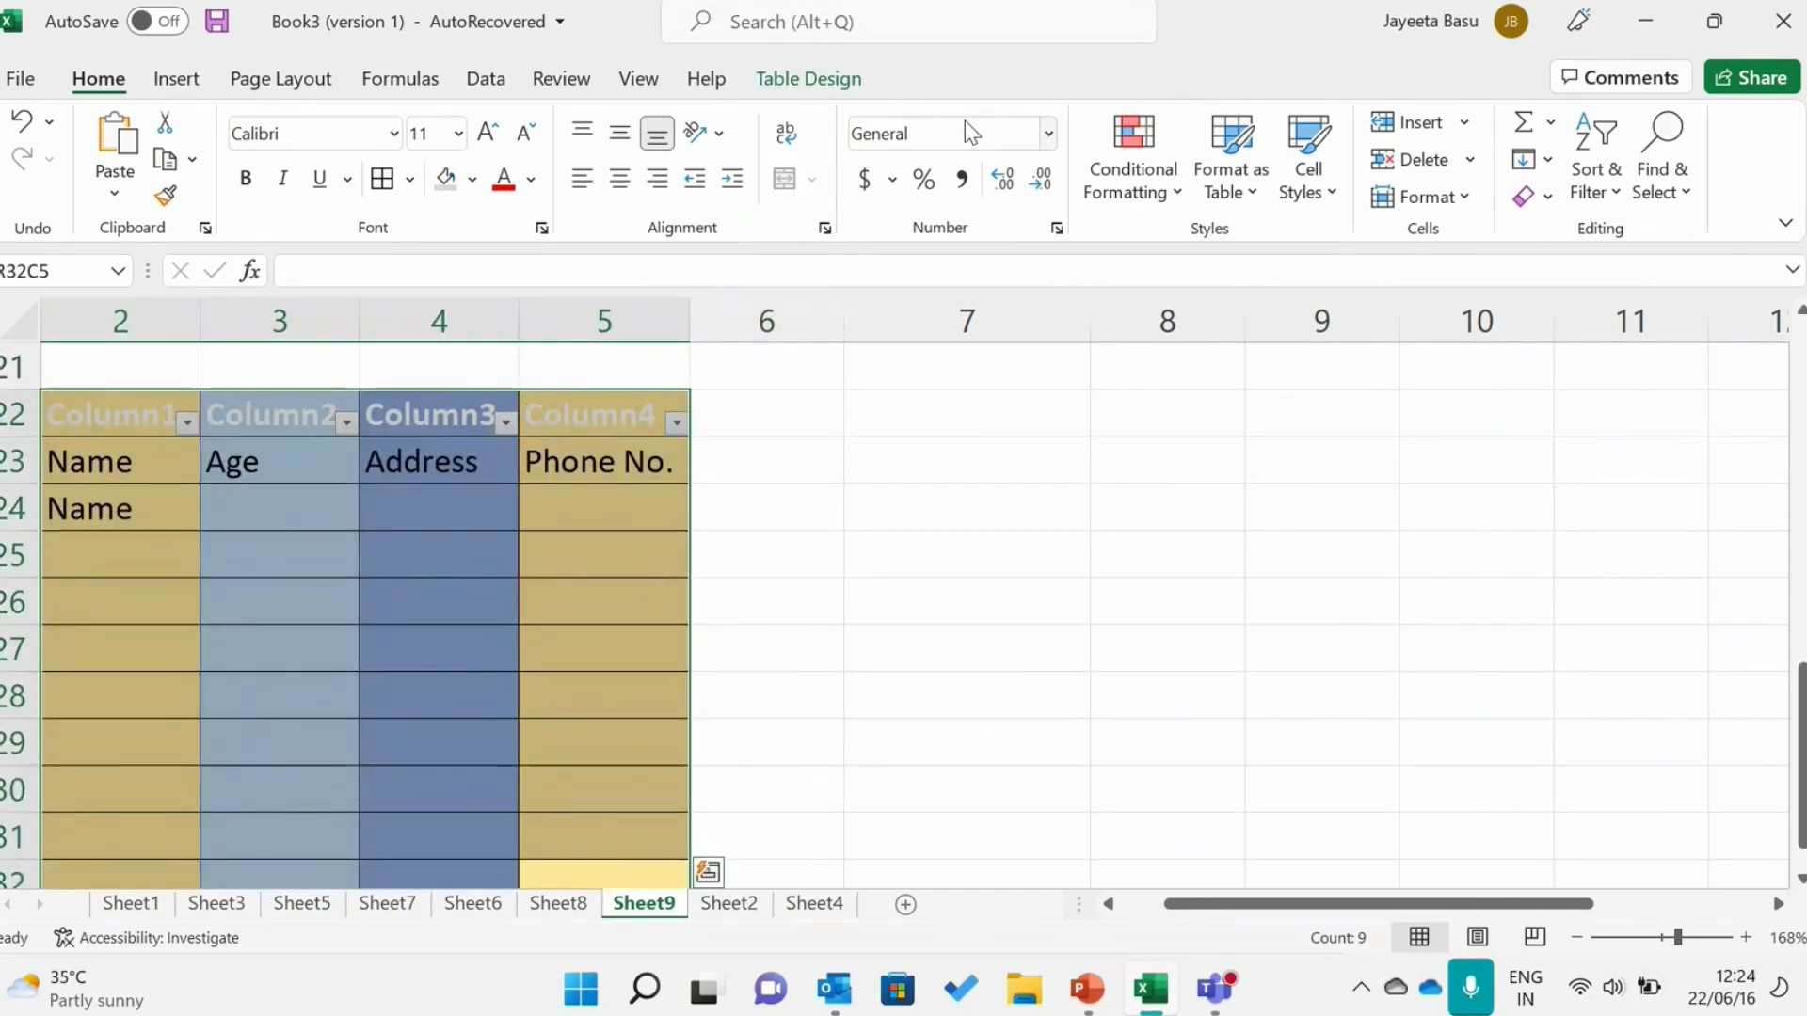
left_click(1123, 198)
mouse_move(1239, 484)
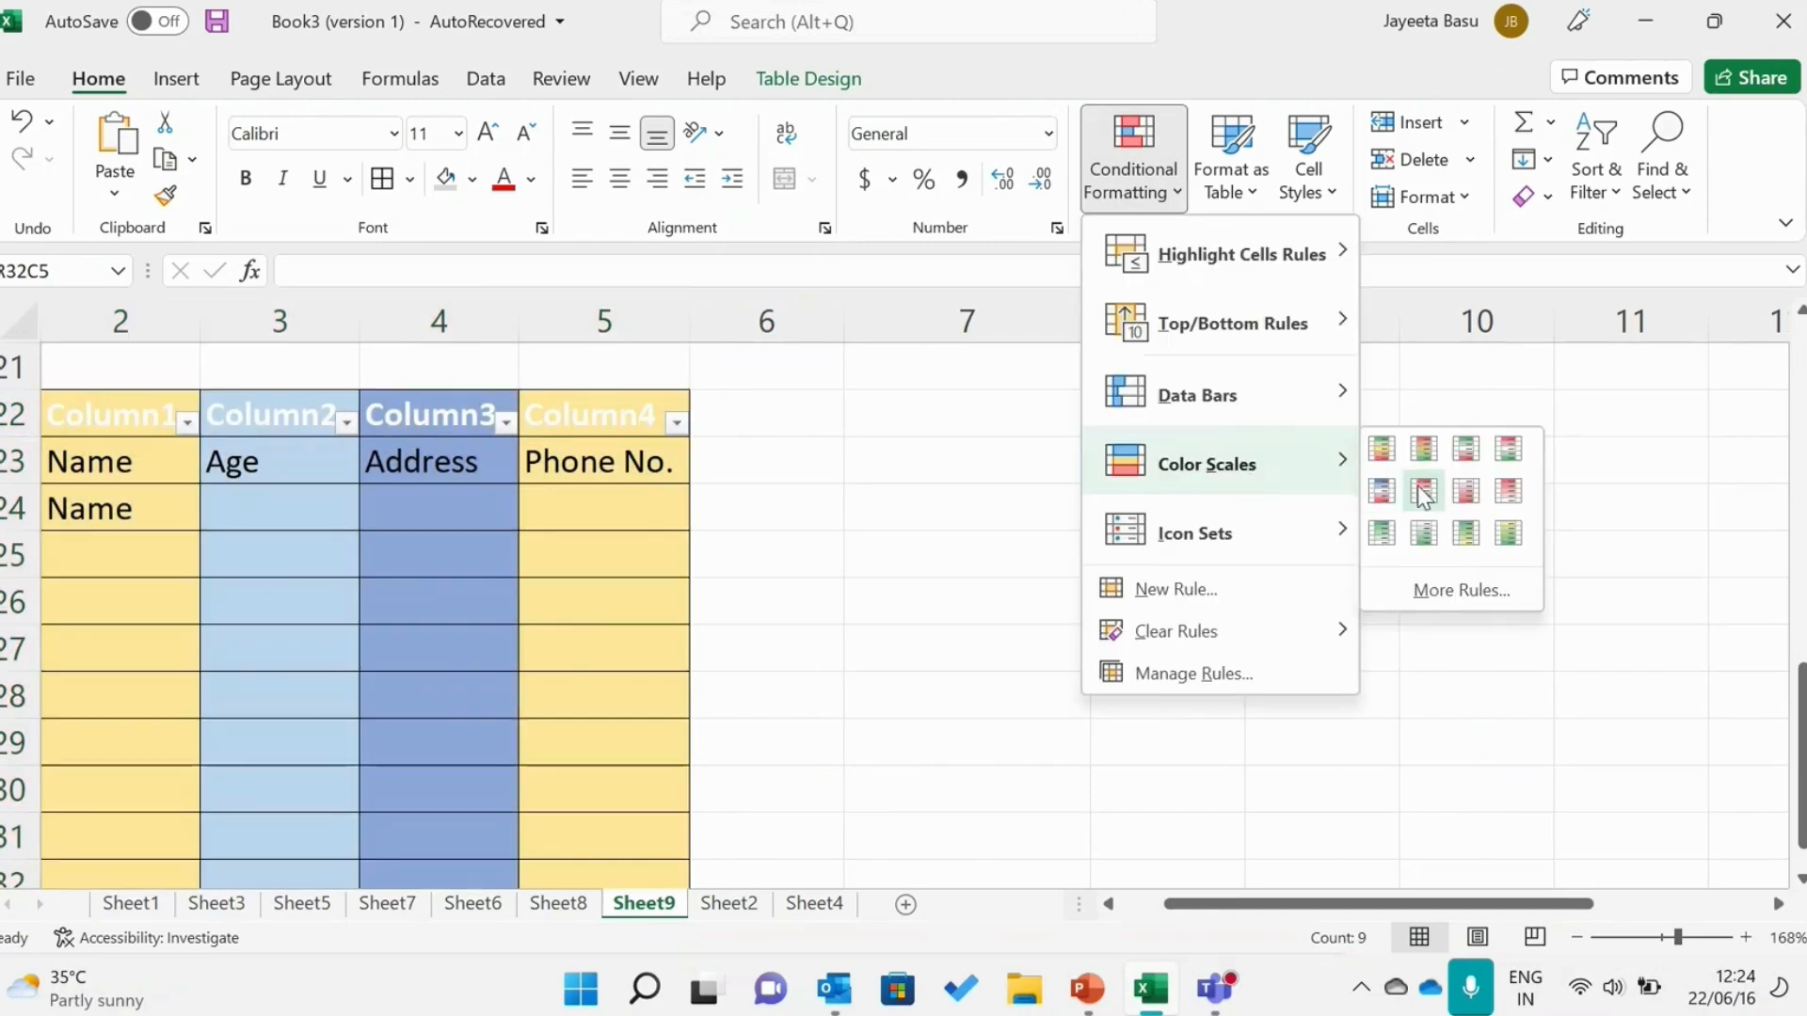
left_click(1423, 493)
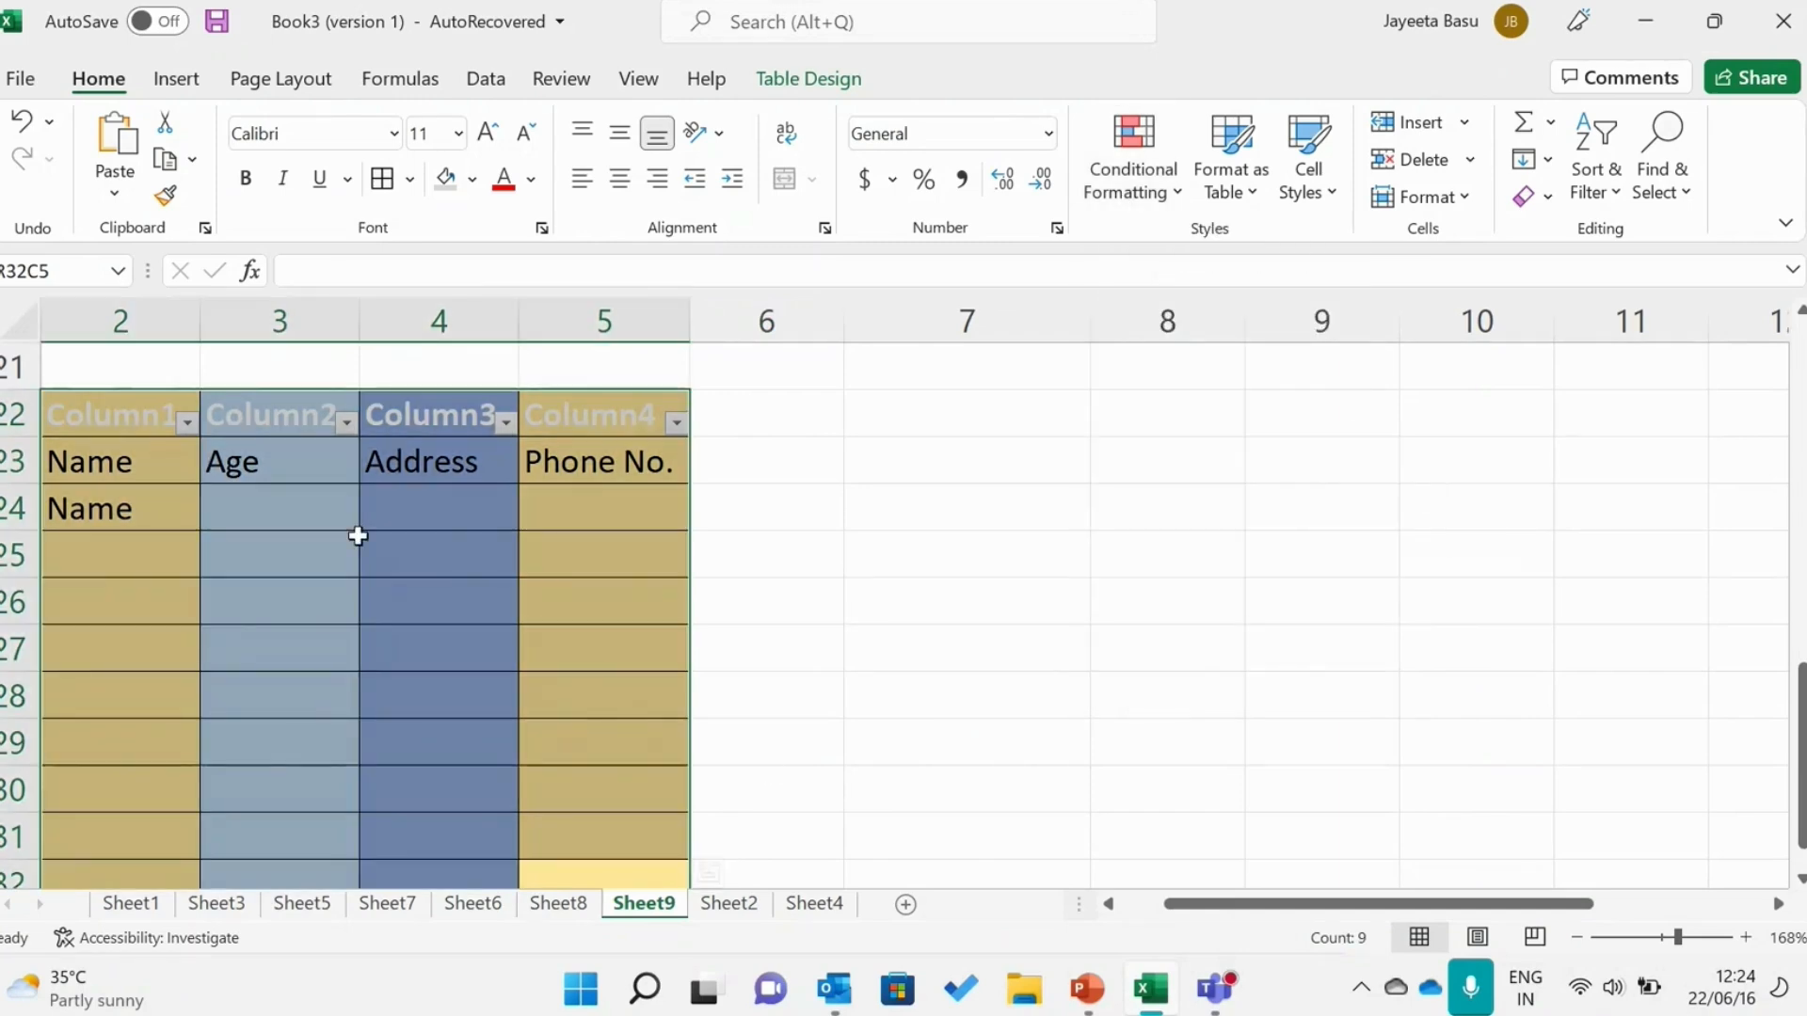
Apply the 40% - Accent3 cell style to the entire table.
left_click(718, 879)
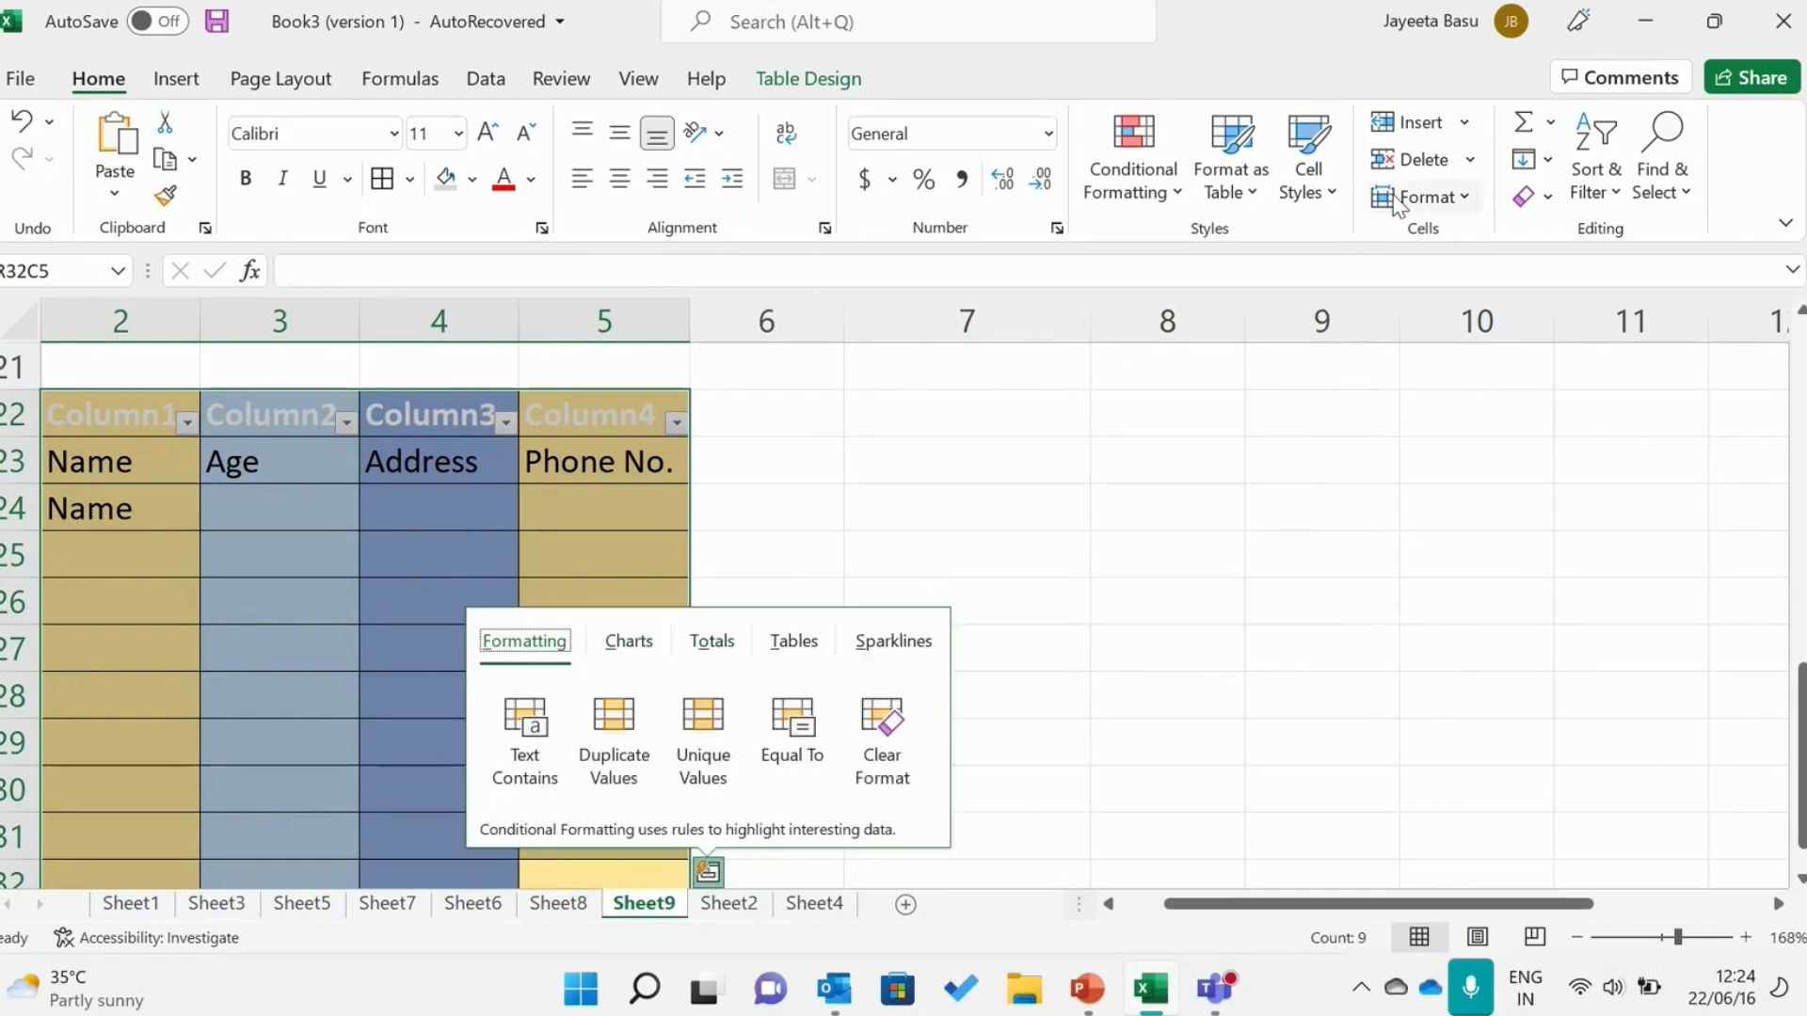
left_click(1324, 201)
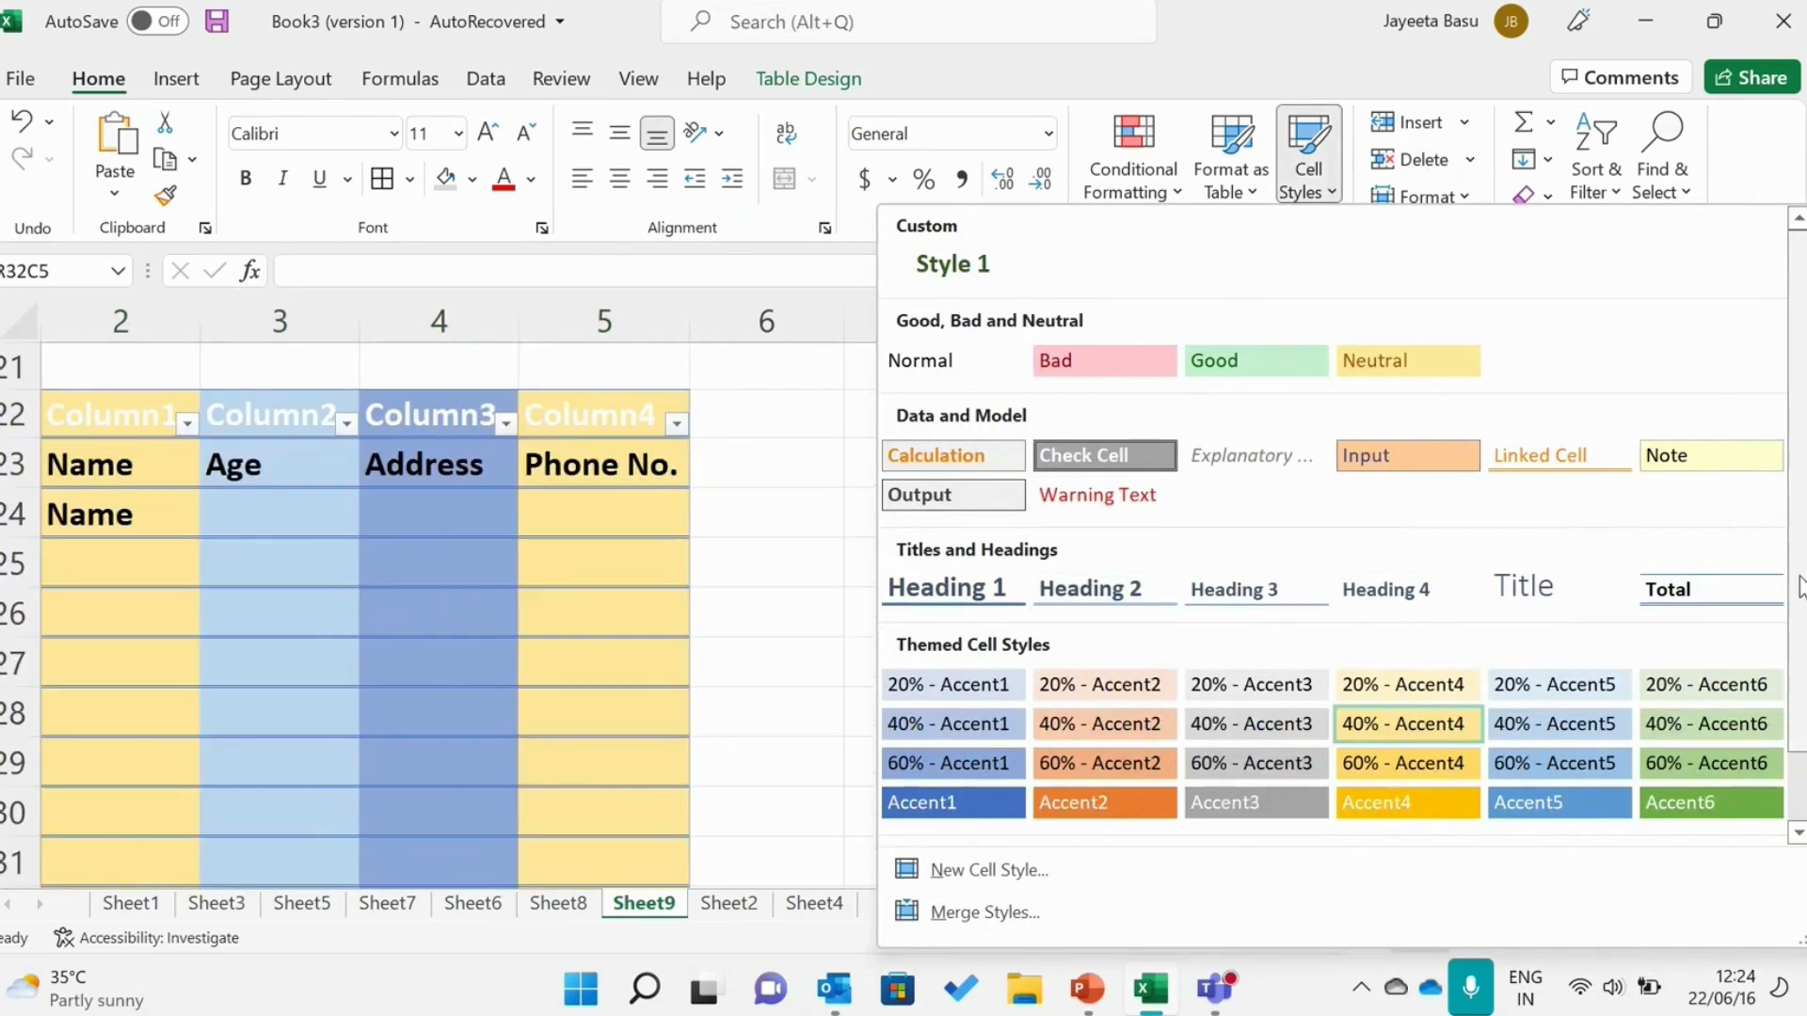
scroll(1735, 605, "down", 1)
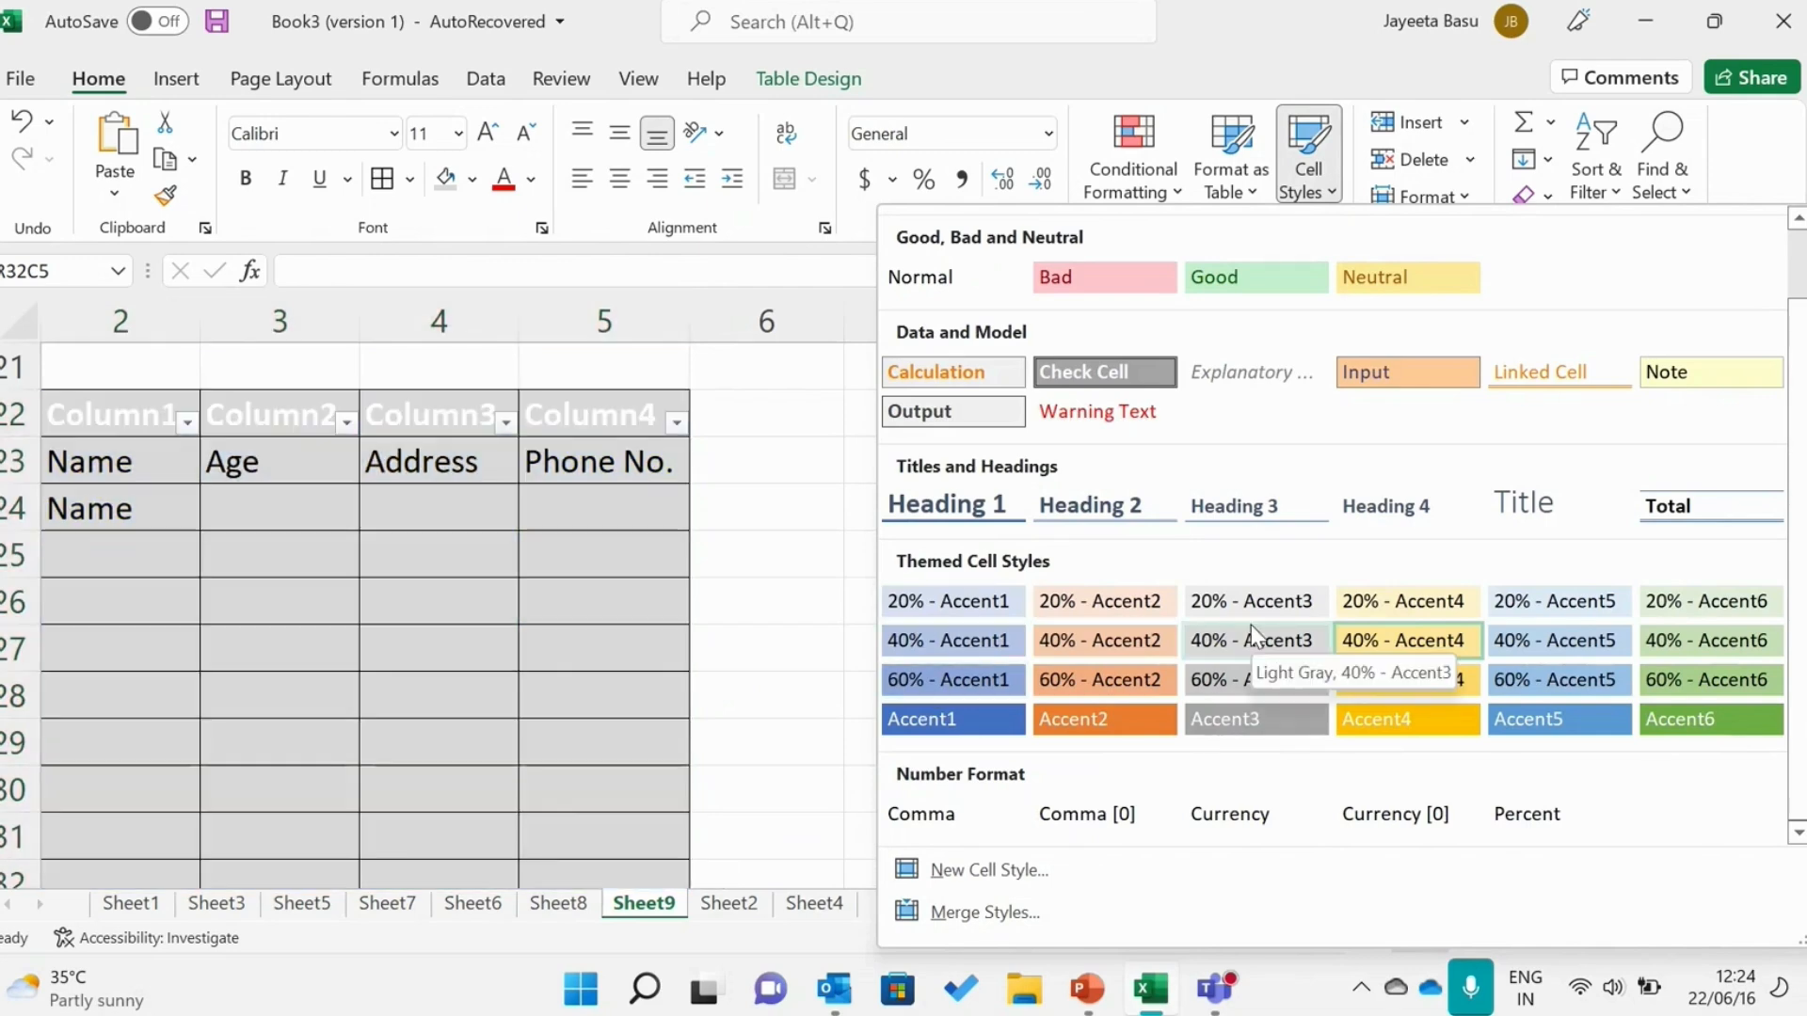
left_click(1251, 625)
left_click(1251, 621)
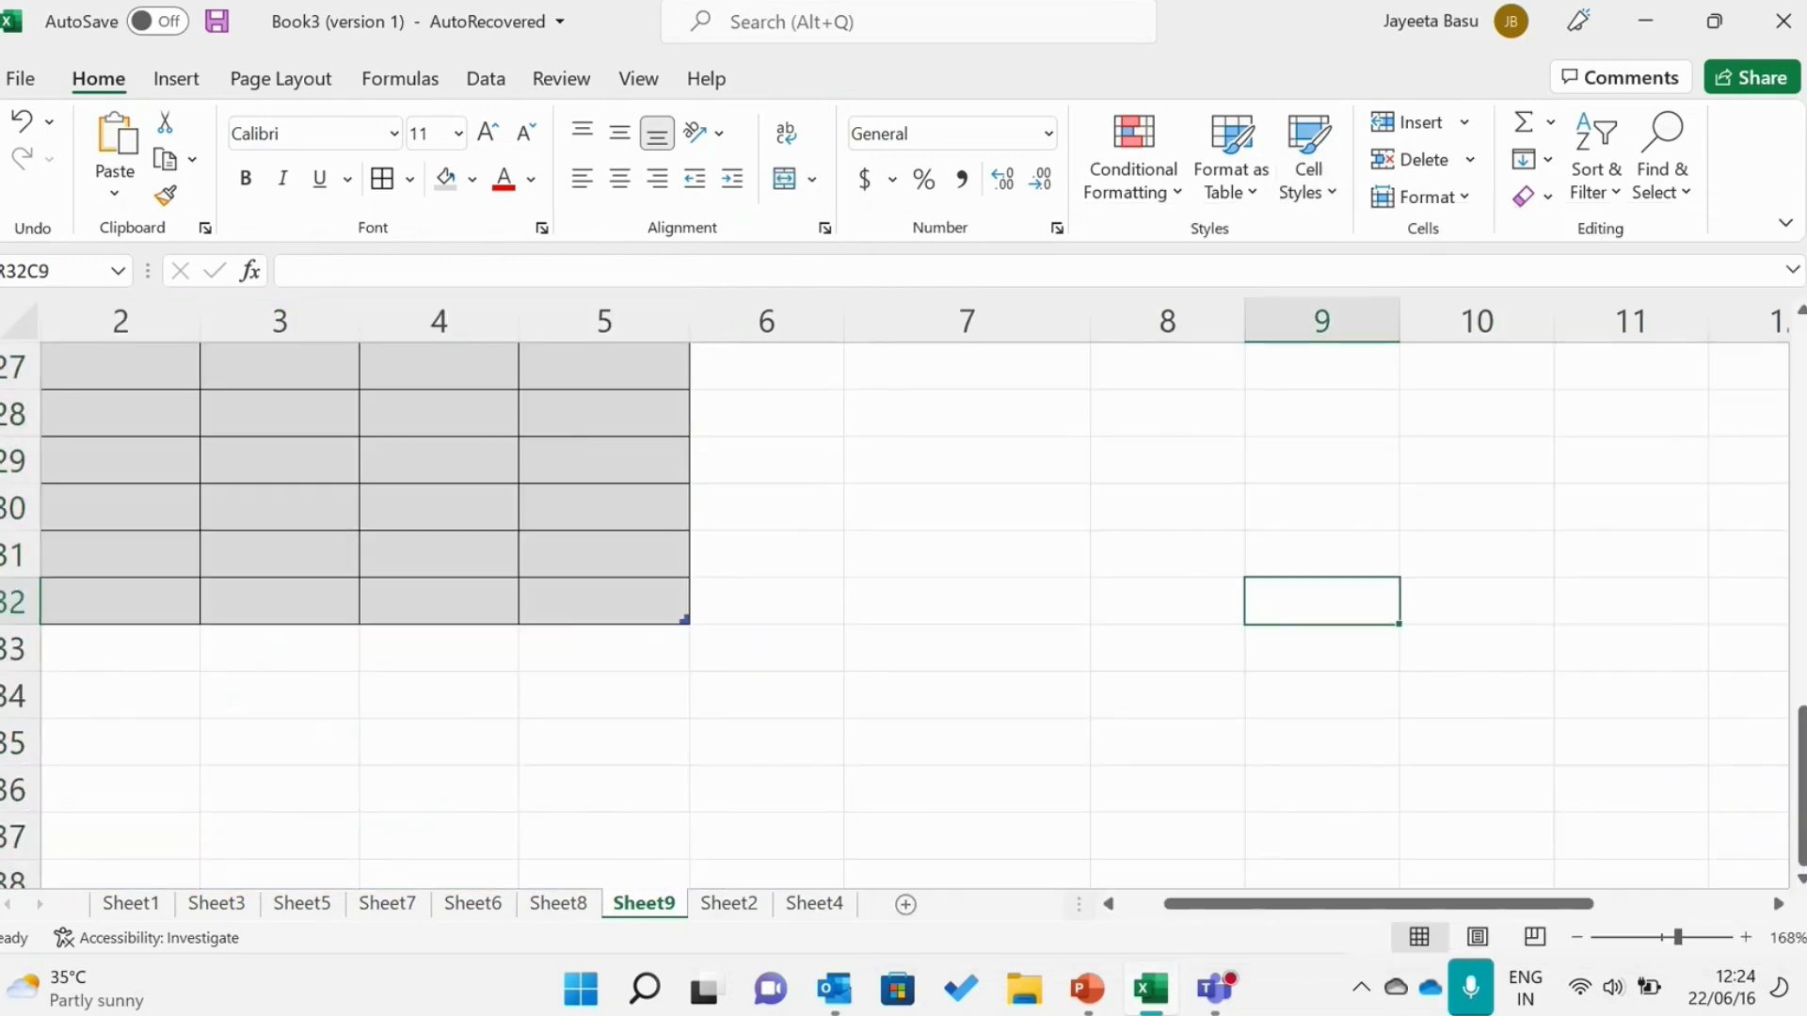
Set the Name, Age, Address and Phone No. labels in row 23 to Vertical Text orientation.
left_click_drag(1800, 764, 1800, 682)
scroll(903, 612, "down", 1)
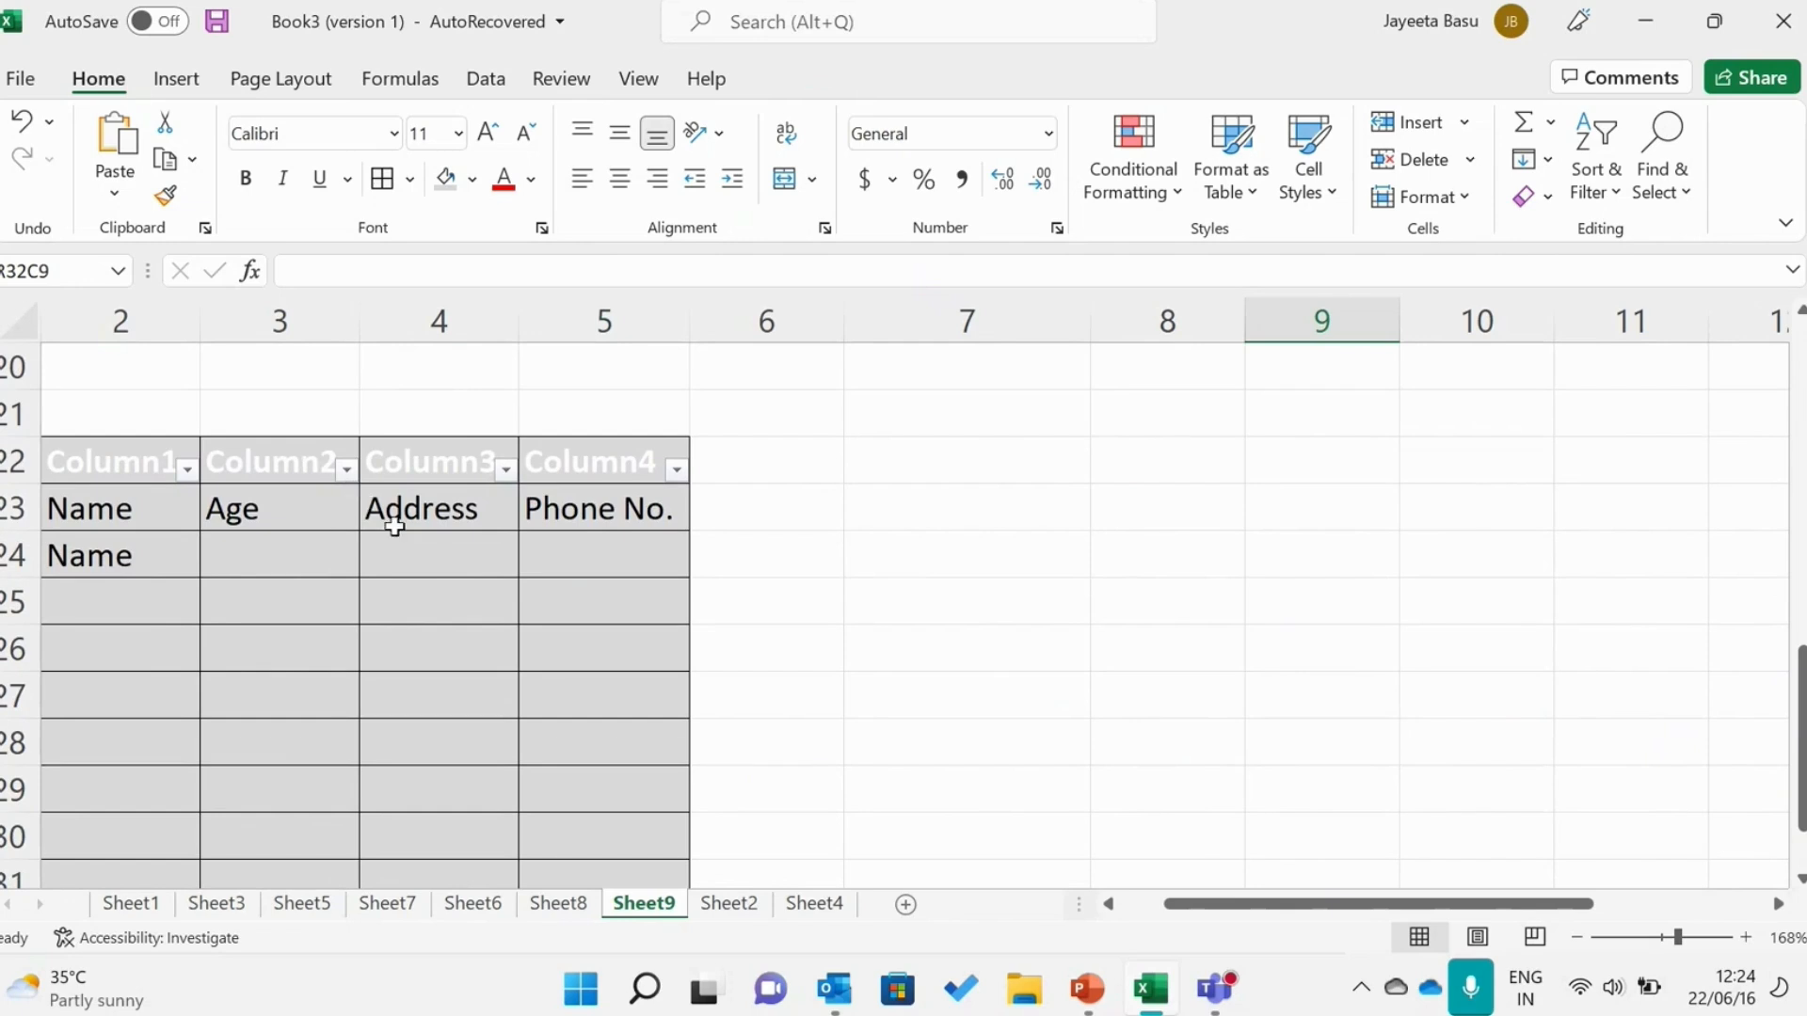
left_click(16, 459)
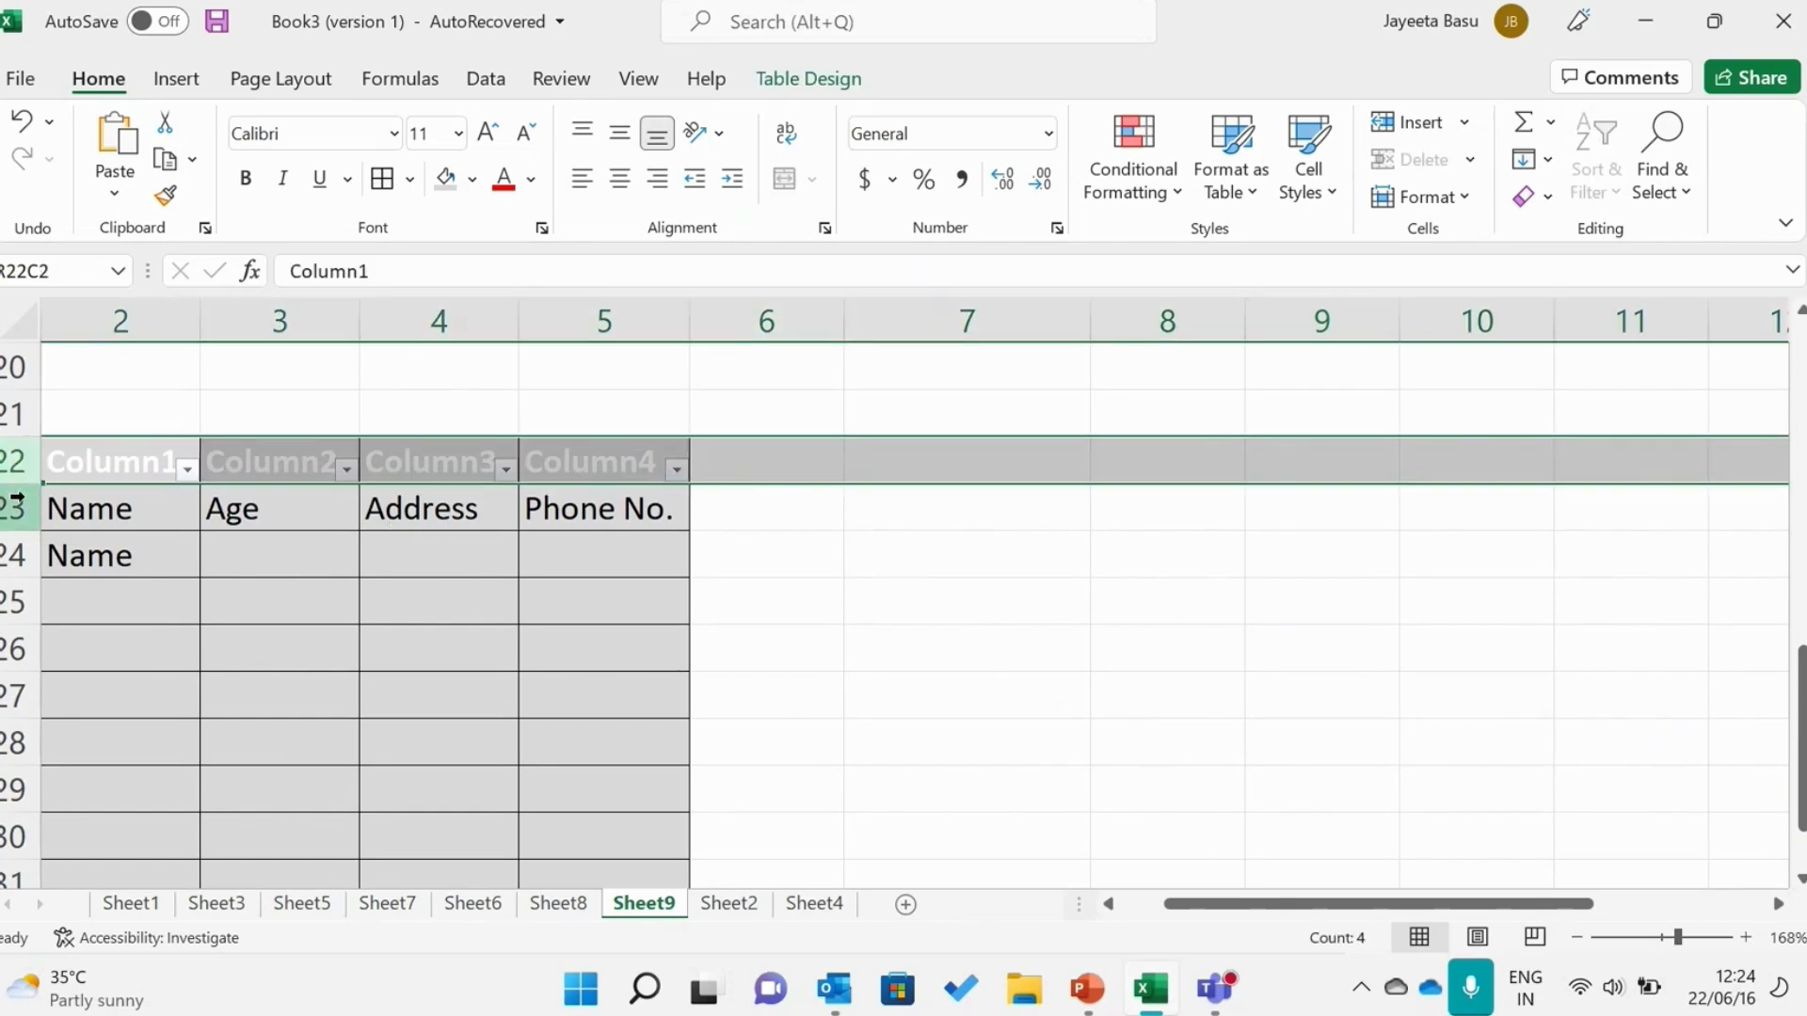
left_click_drag(82, 504, 612, 509)
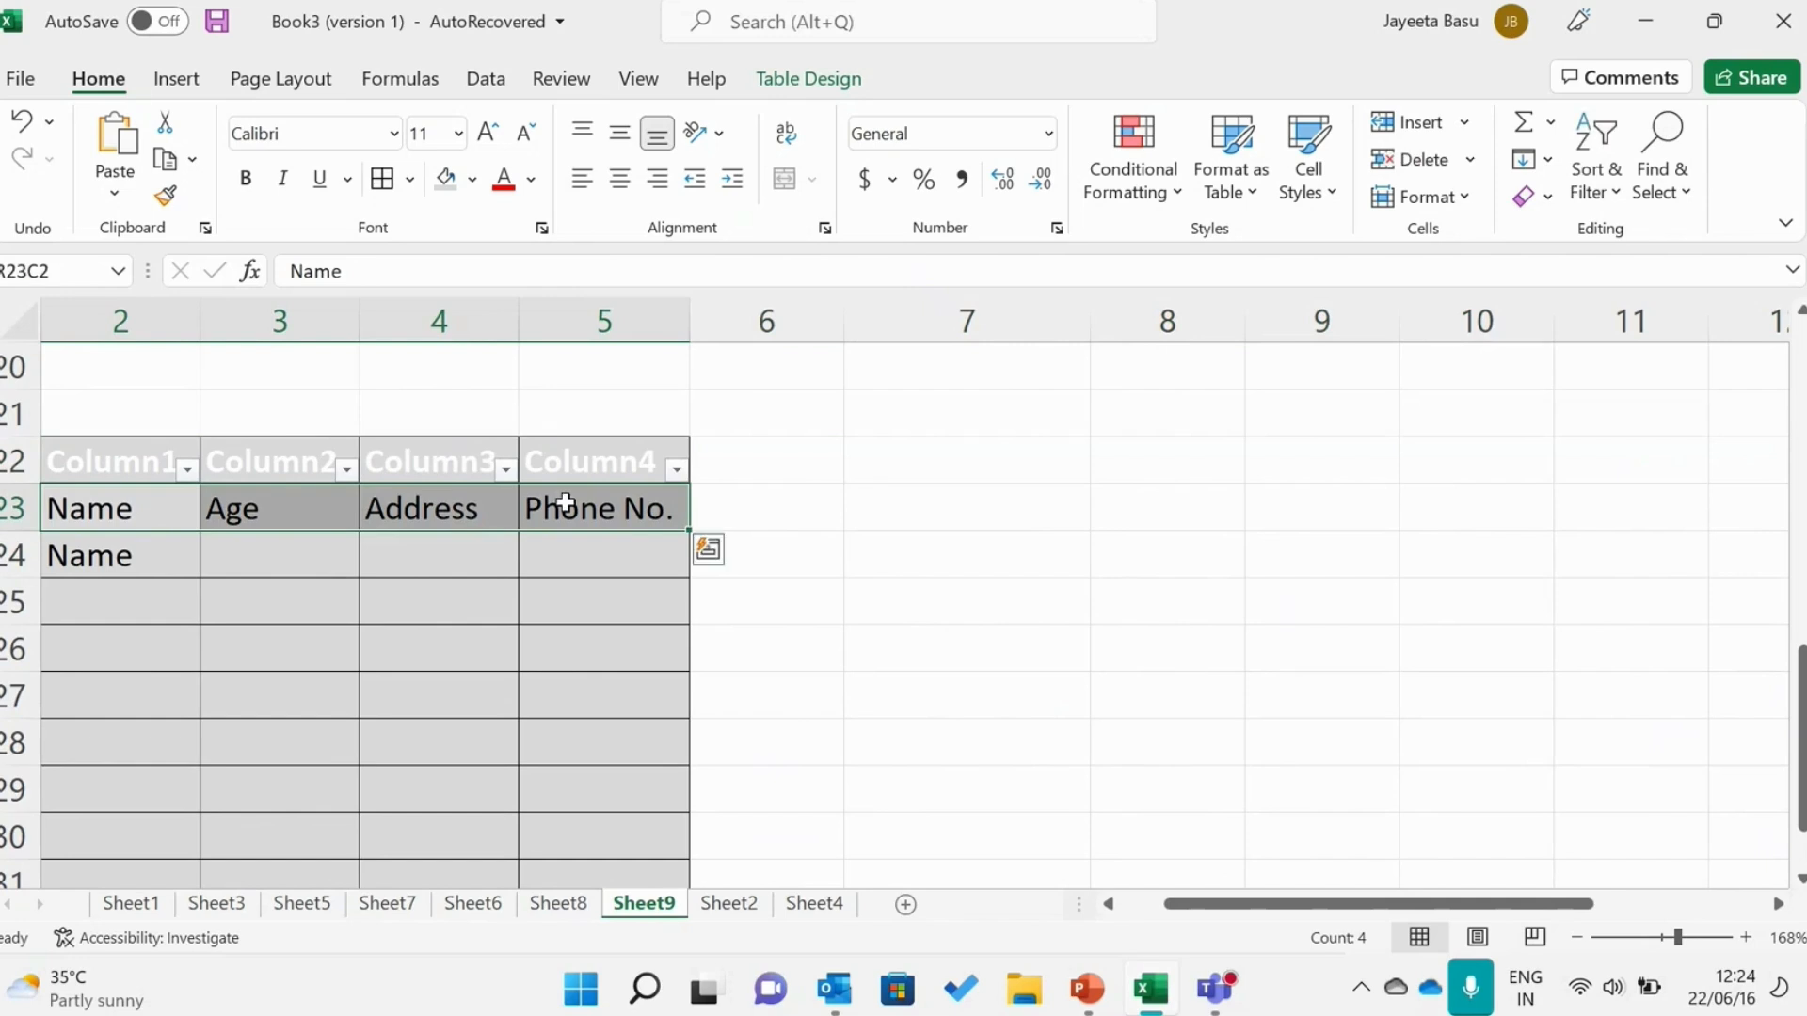
left_click(697, 133)
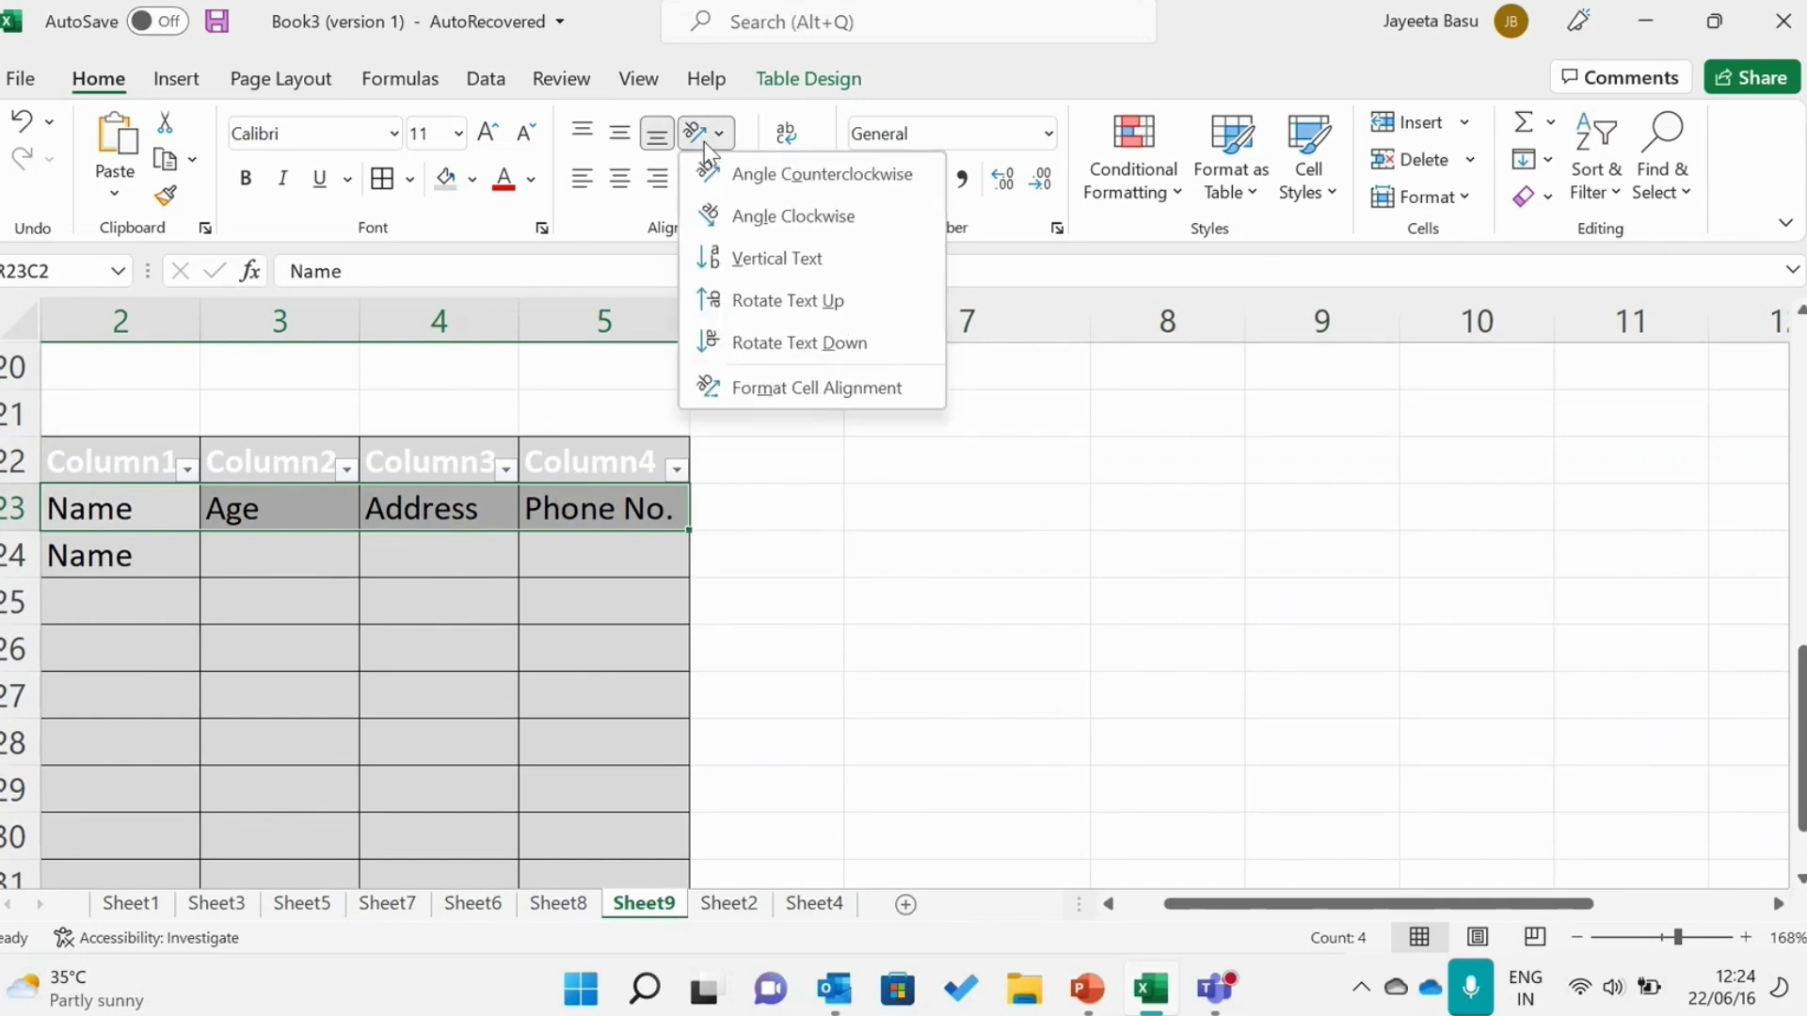
left_click(742, 263)
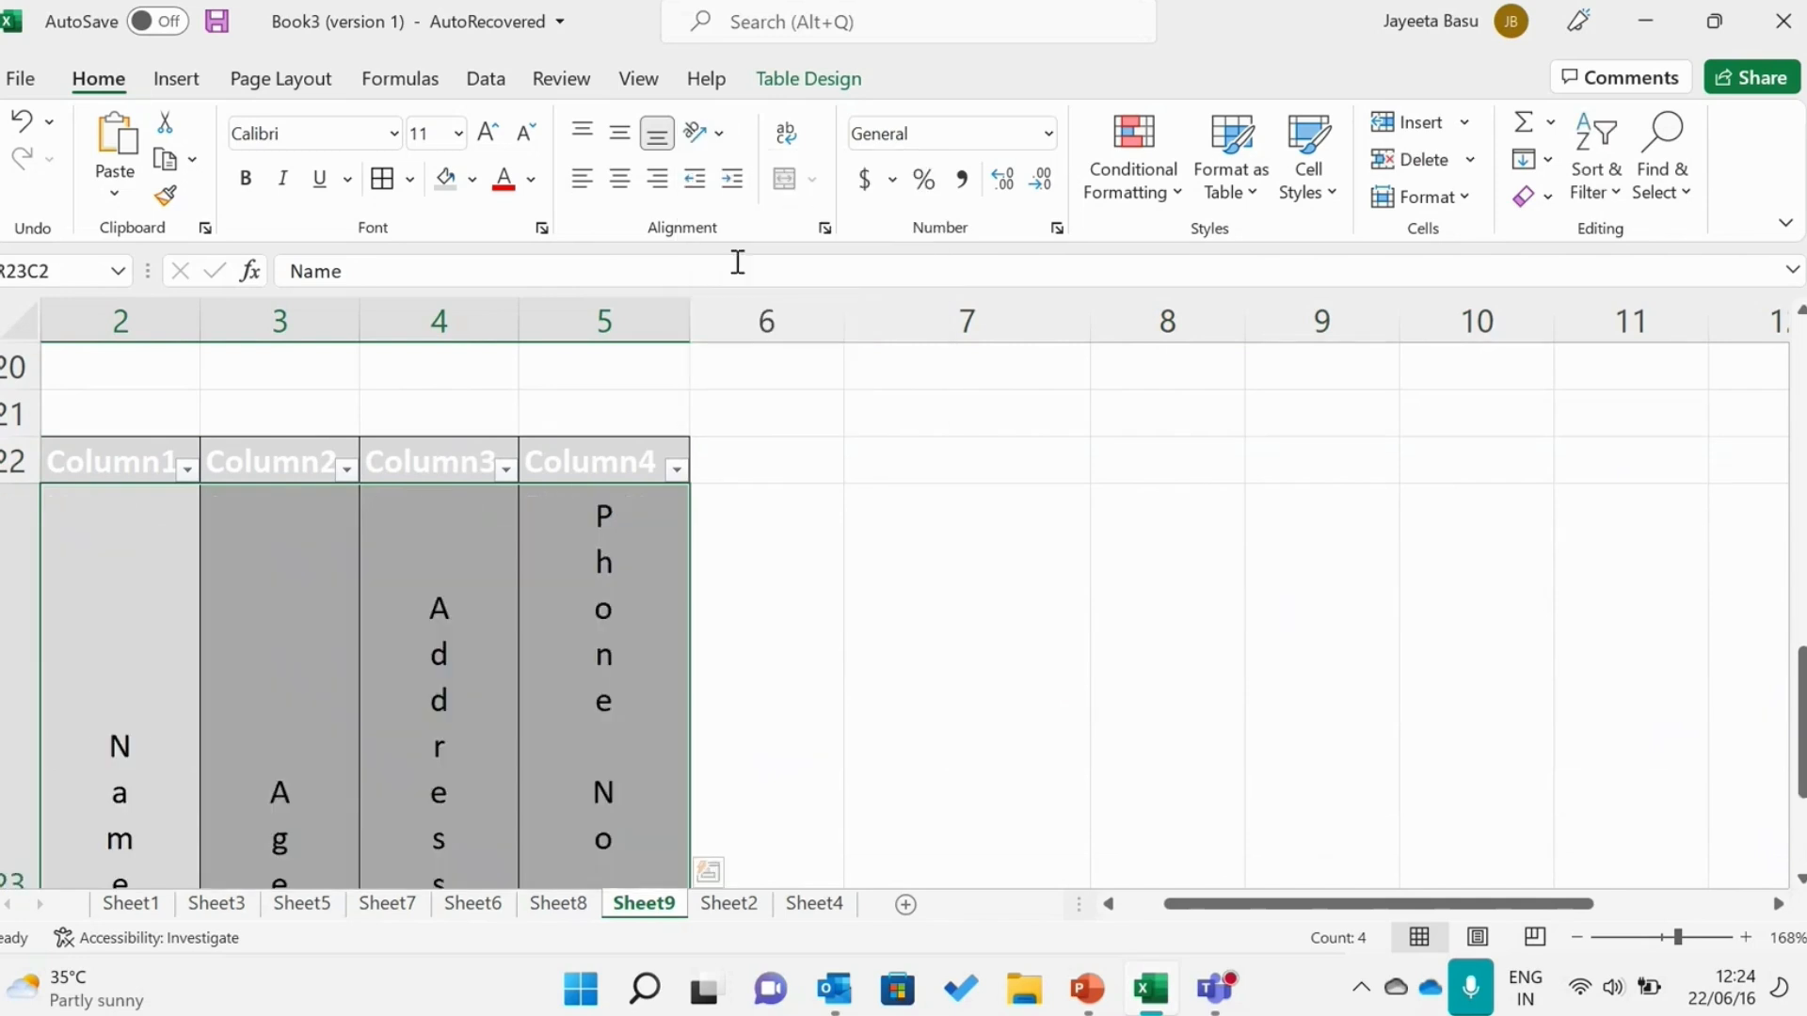
left_click(738, 263)
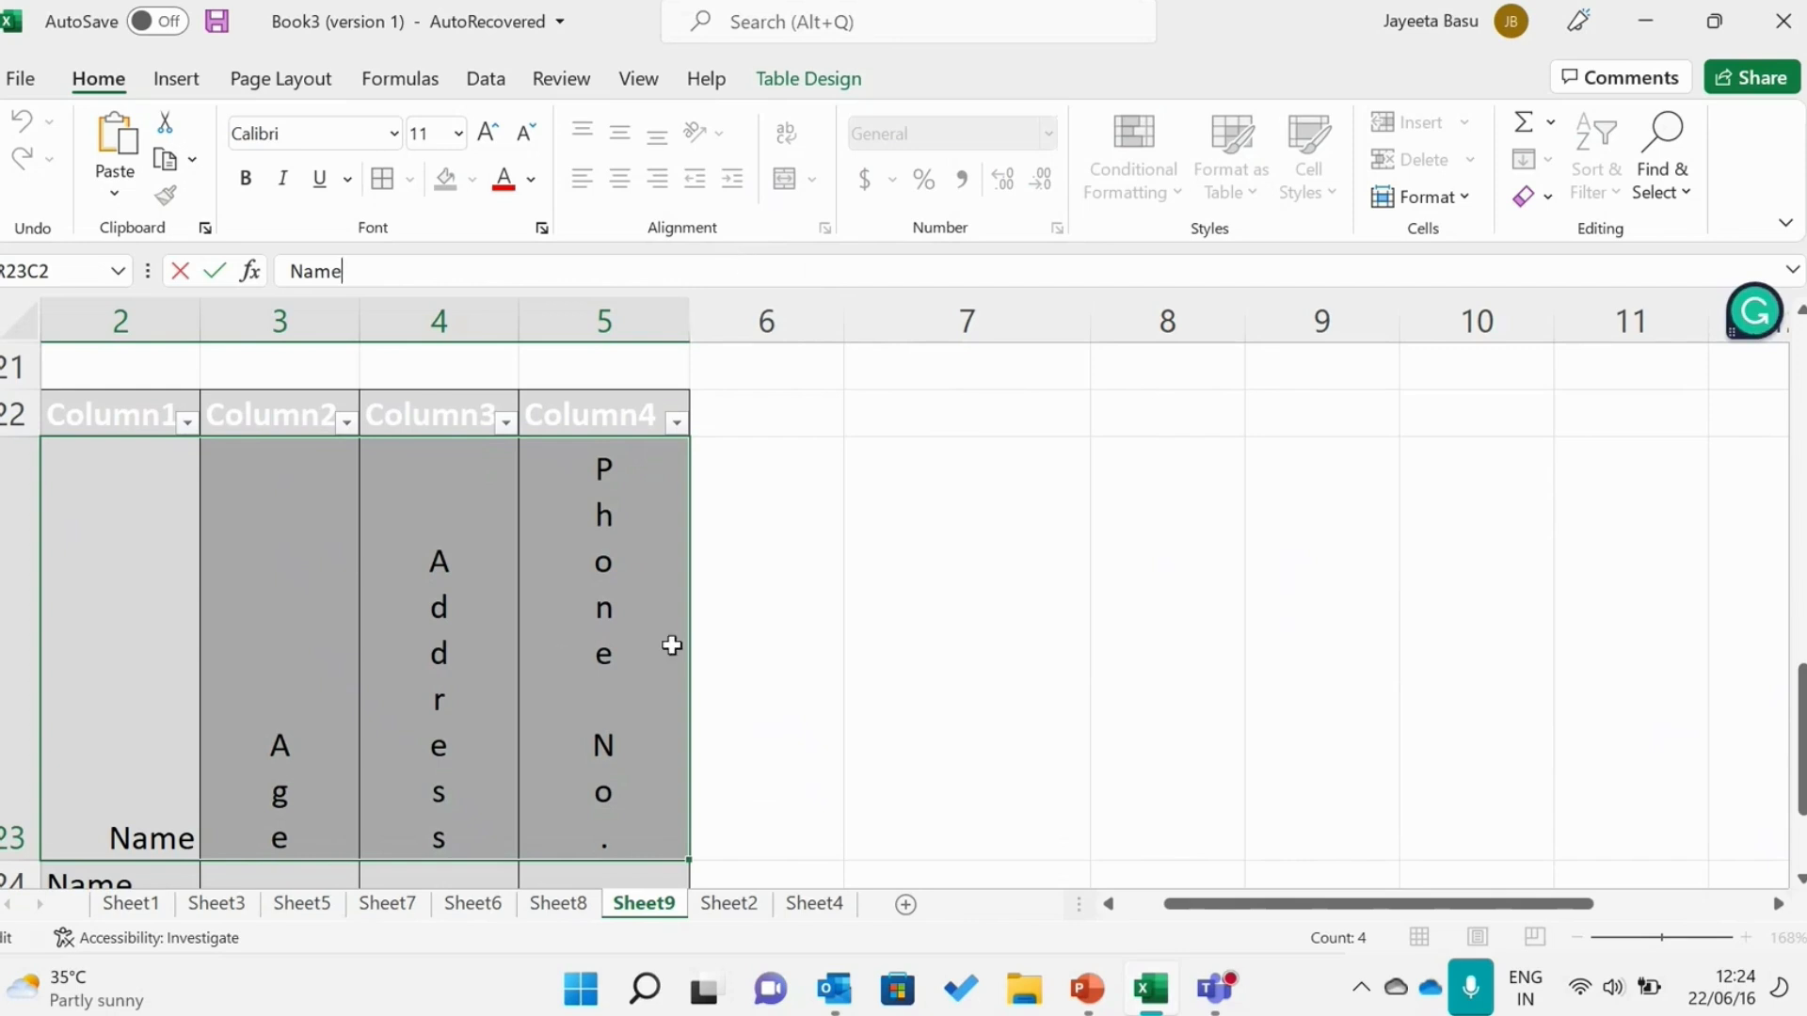
left_click(851, 676)
Apply the Rotate Text Up orientation to the Name to Phone No. labels in row 23 and reduce their font size to 9.
left_click(274, 684)
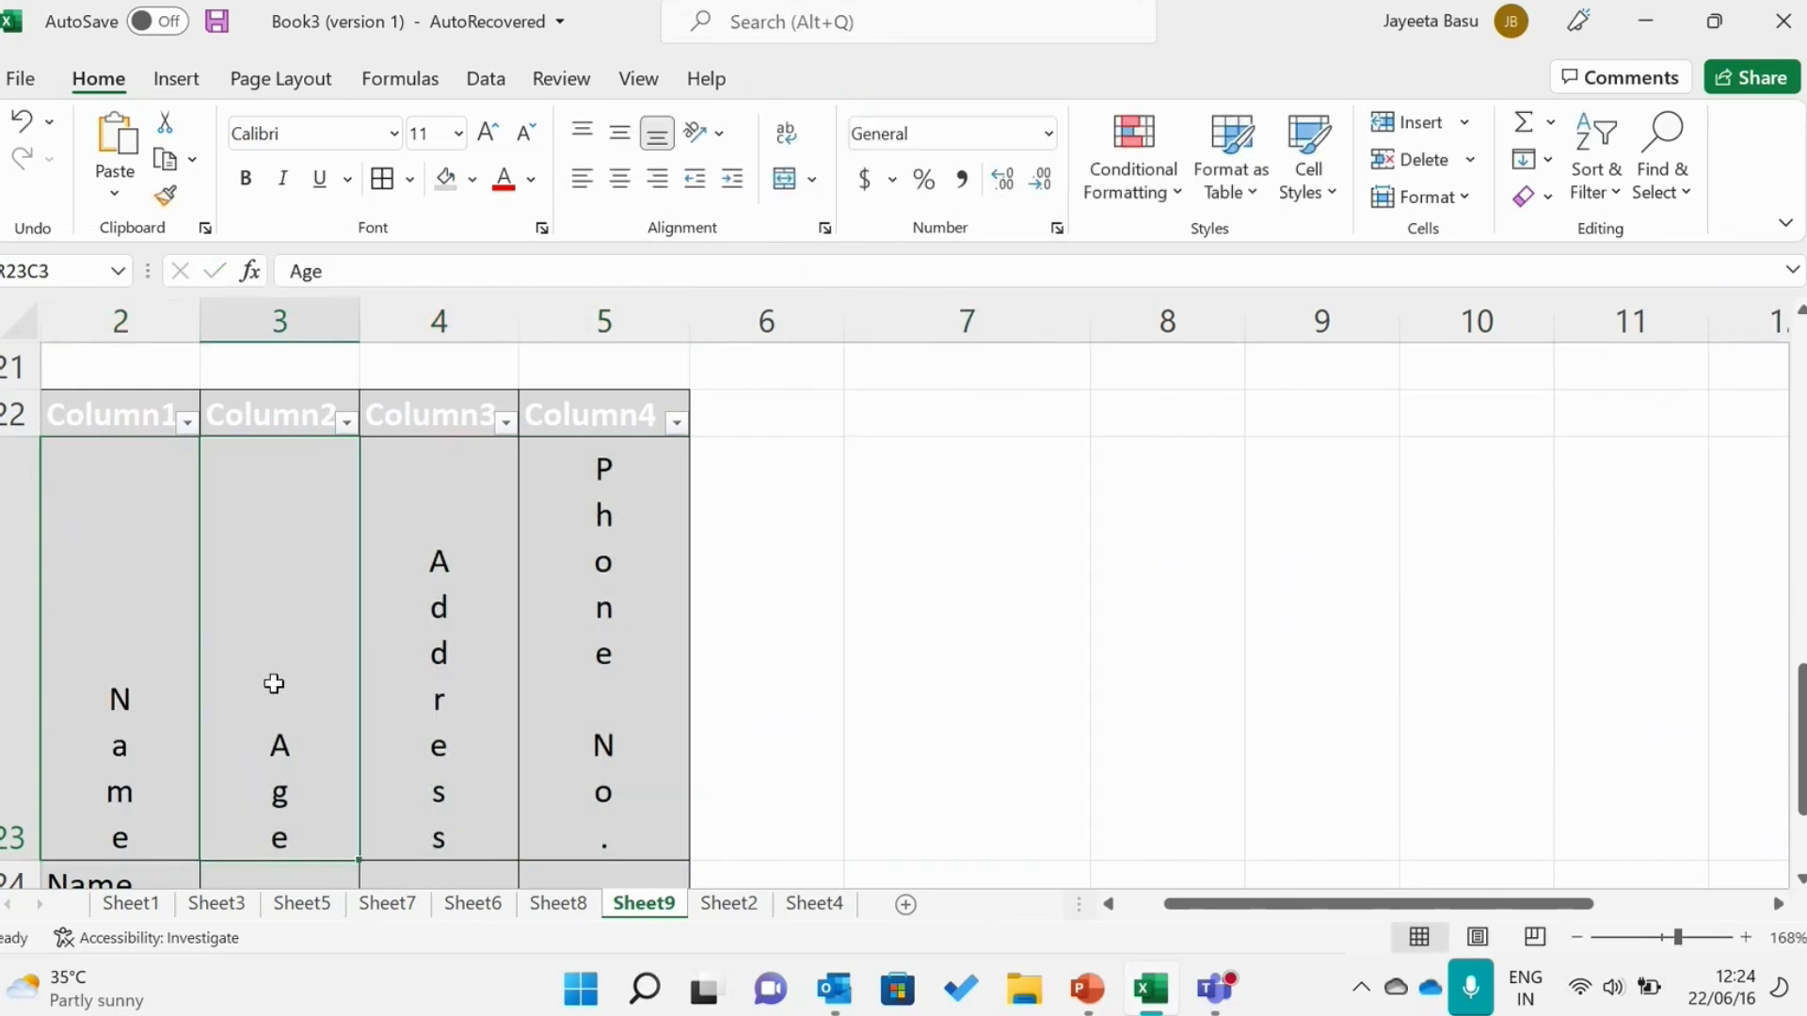
left_click_drag(101, 678, 609, 694)
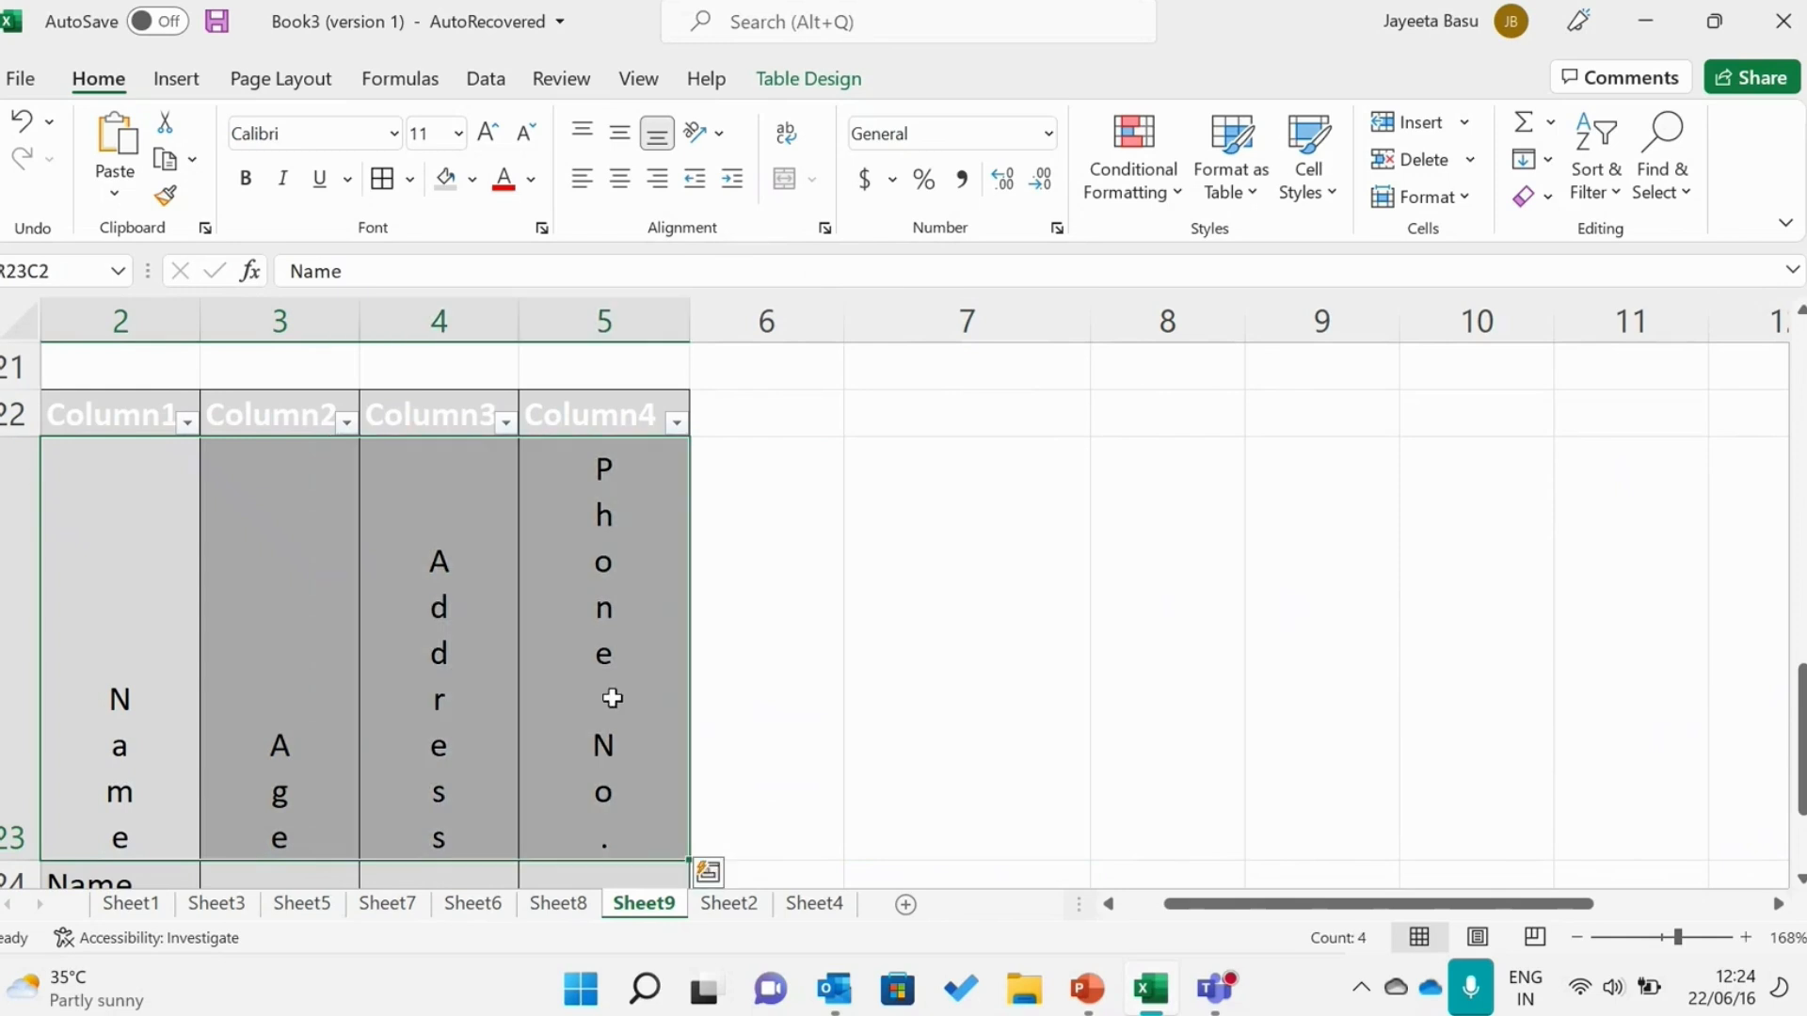
left_click(790, 137)
left_click(708, 136)
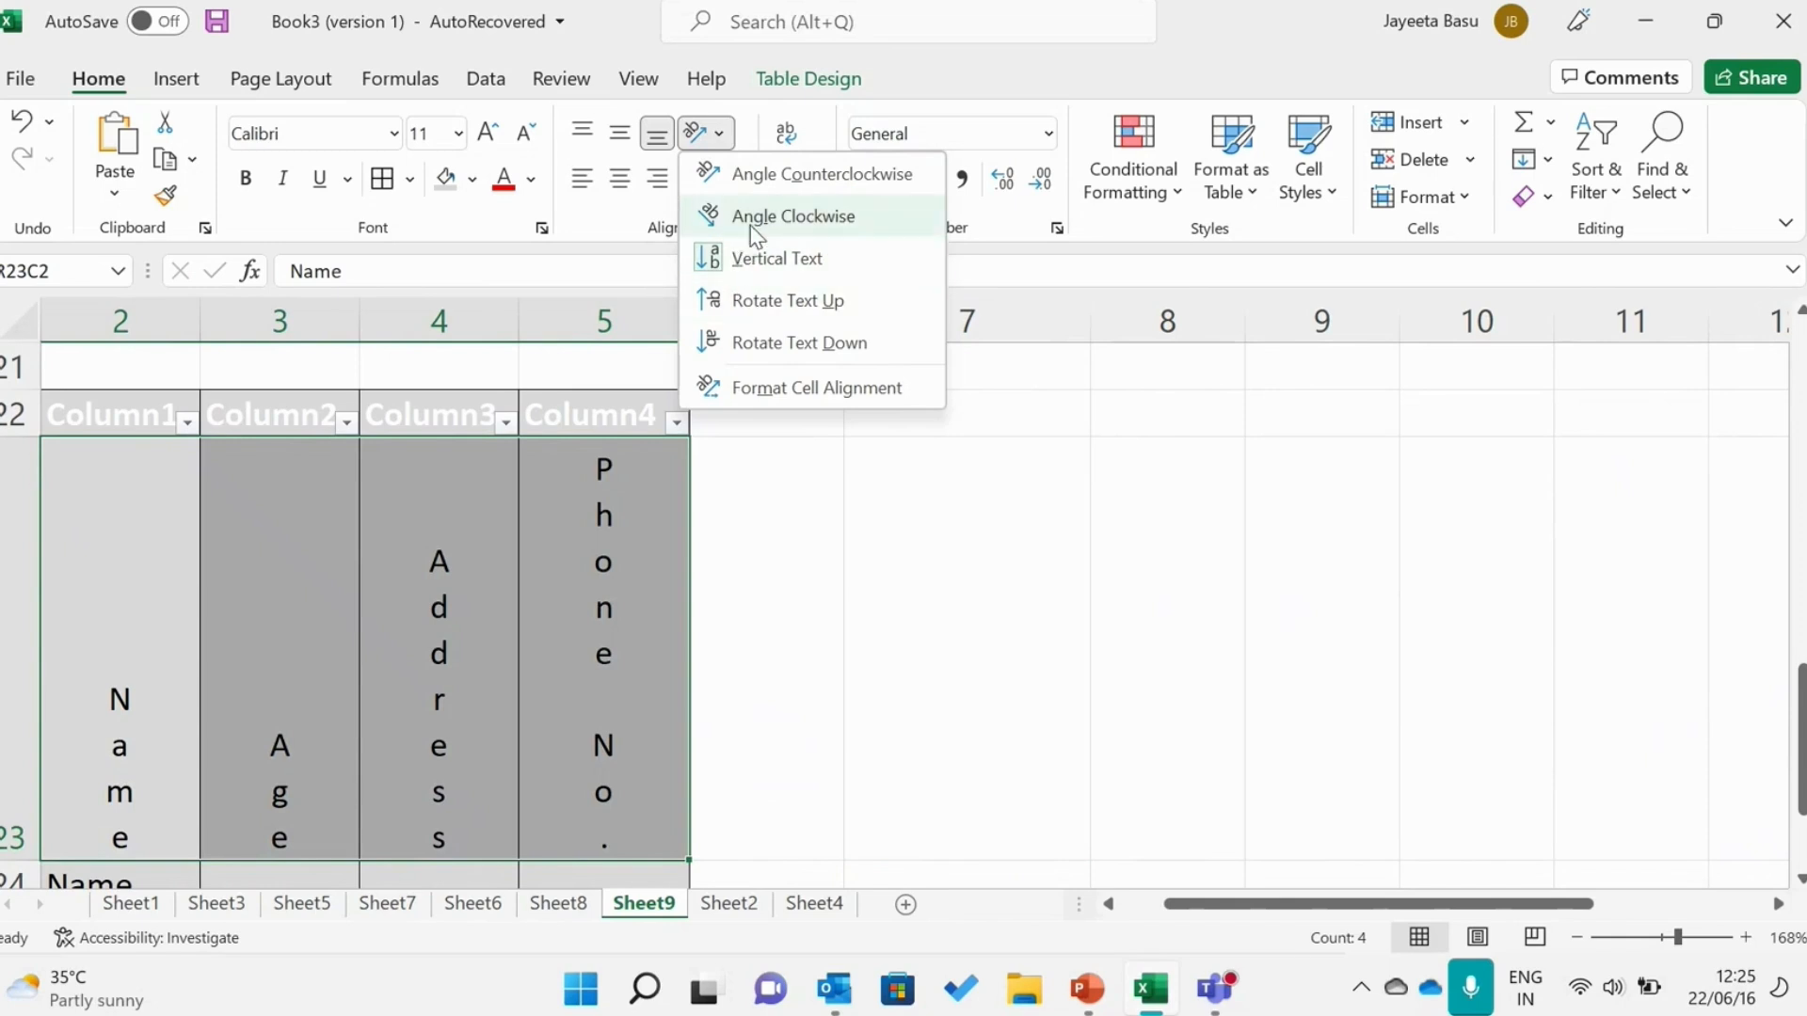
left_click(781, 299)
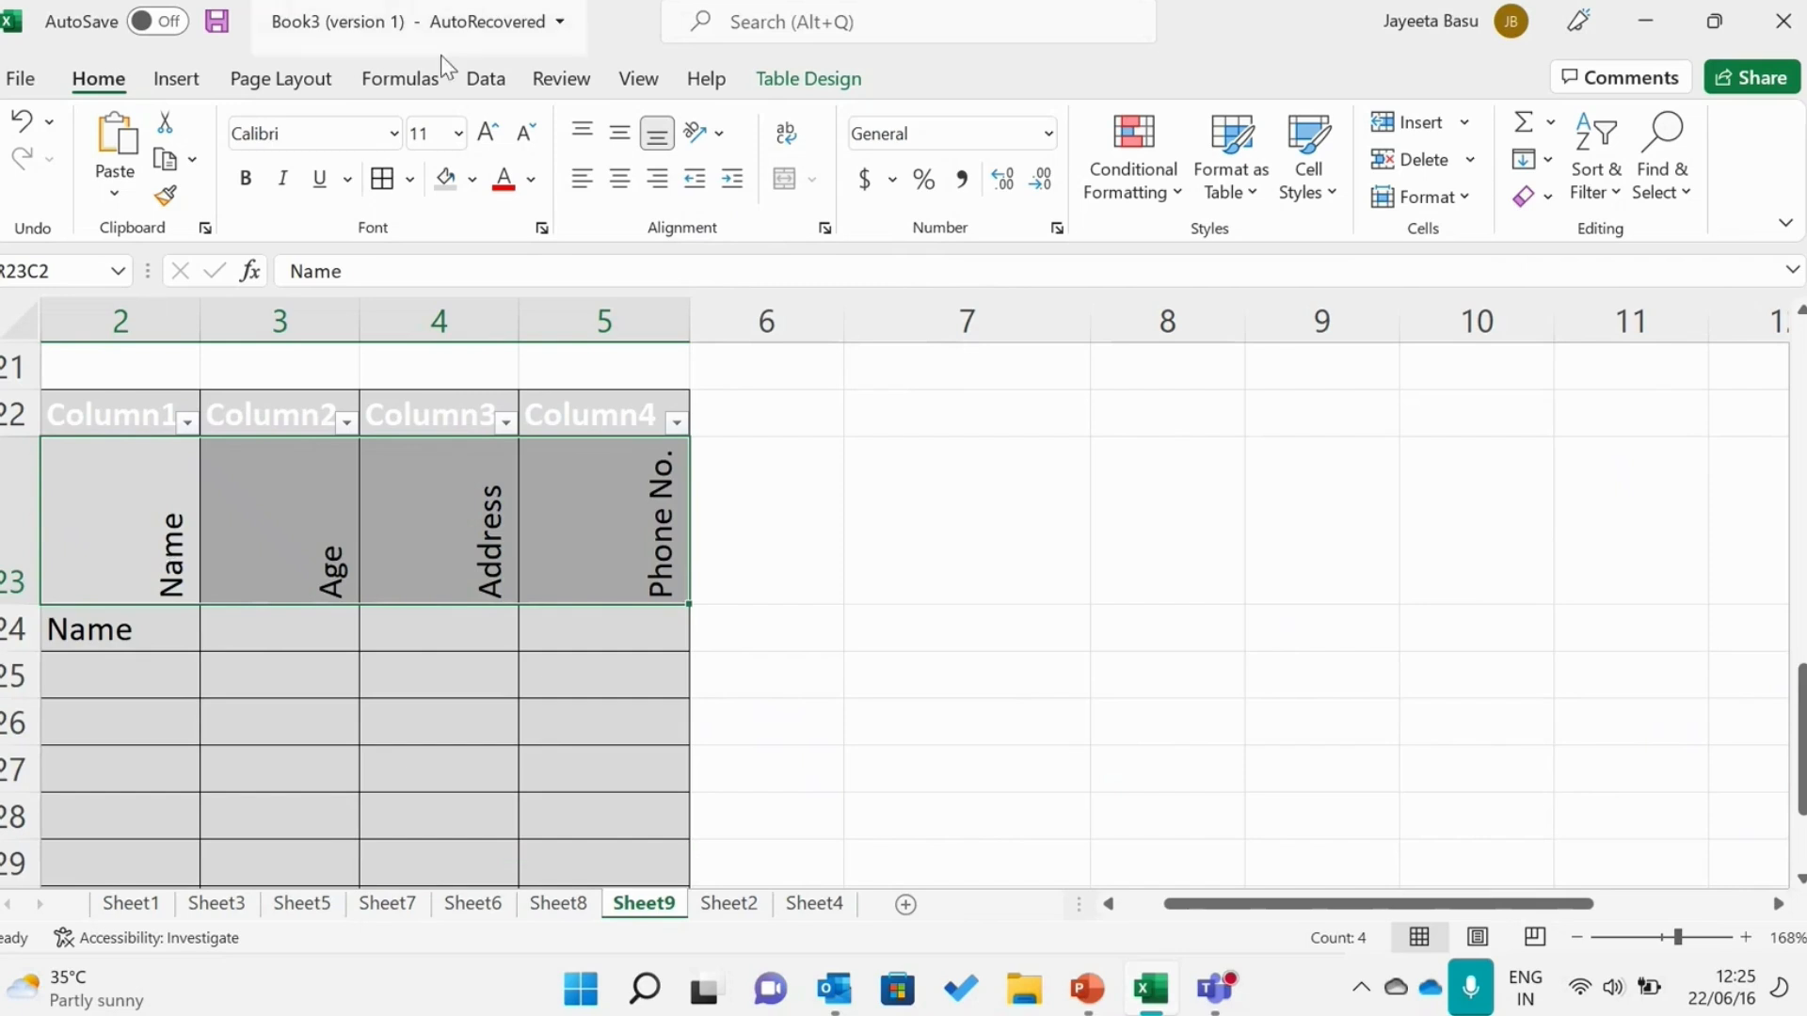
left_click(524, 138)
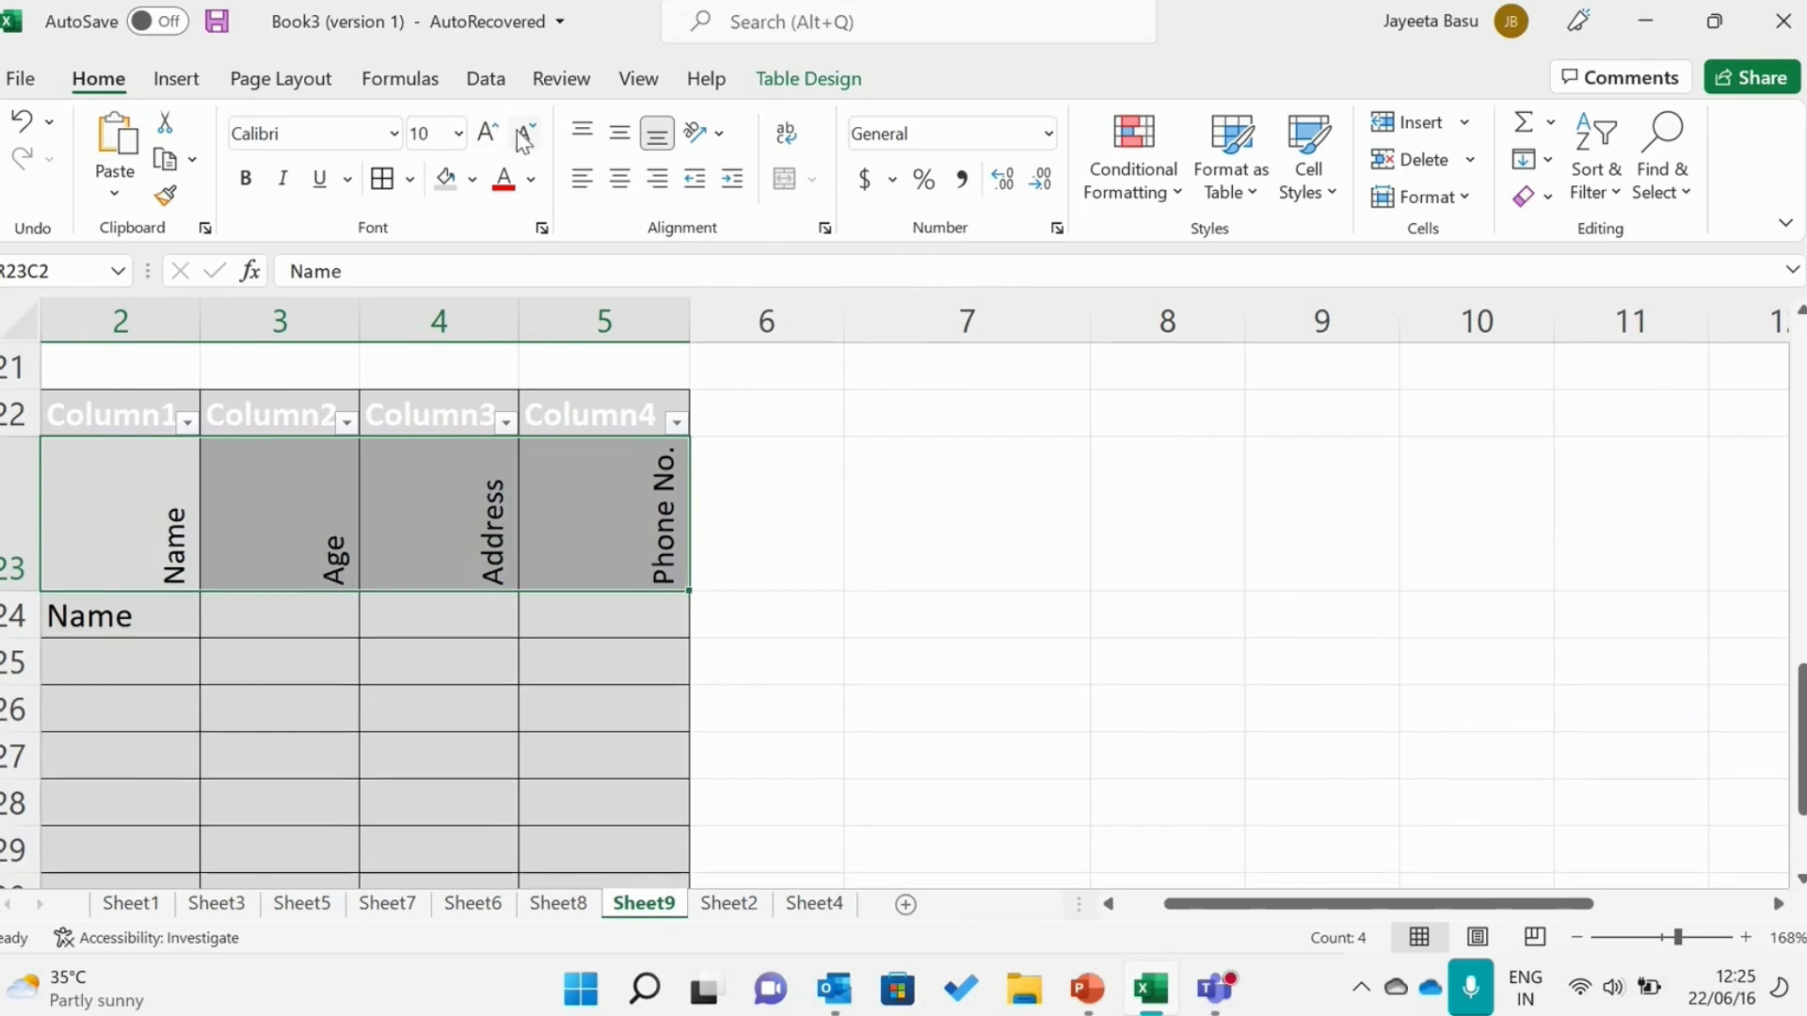
left_click(525, 138)
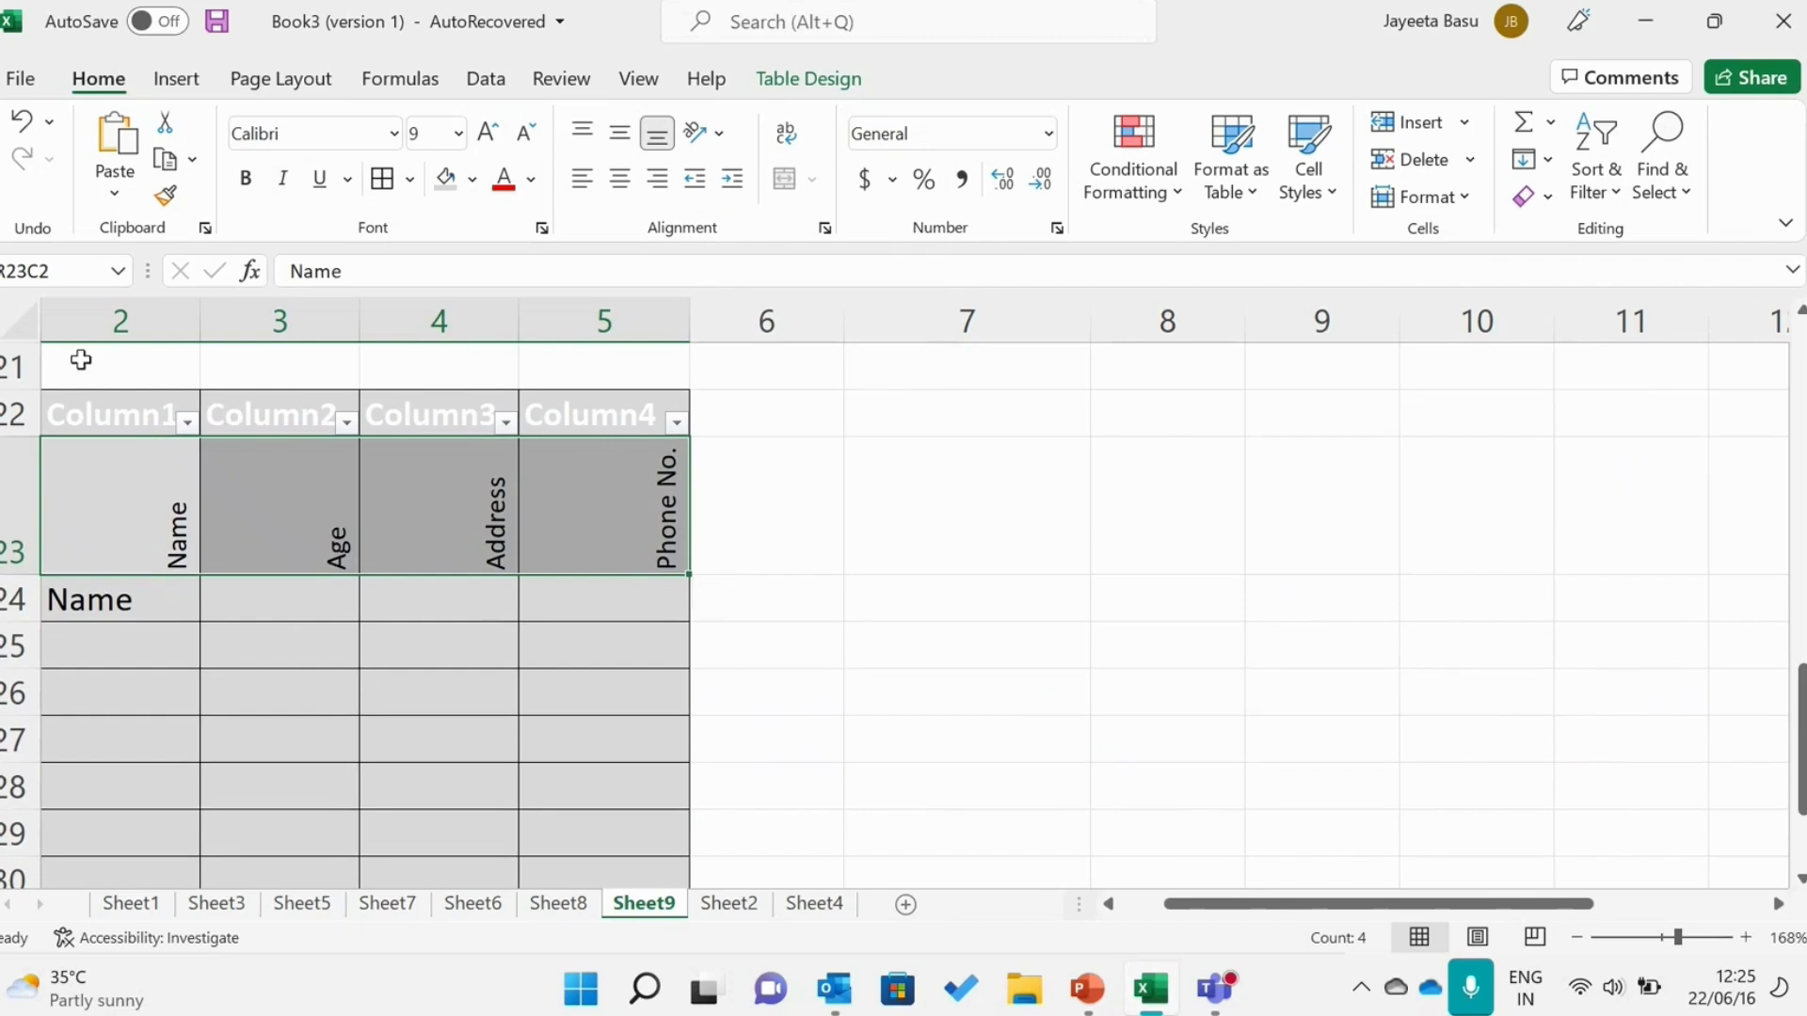
Clear the borders of the whole table and apply All Borders to it.
left_click_drag(59, 411, 506, 872)
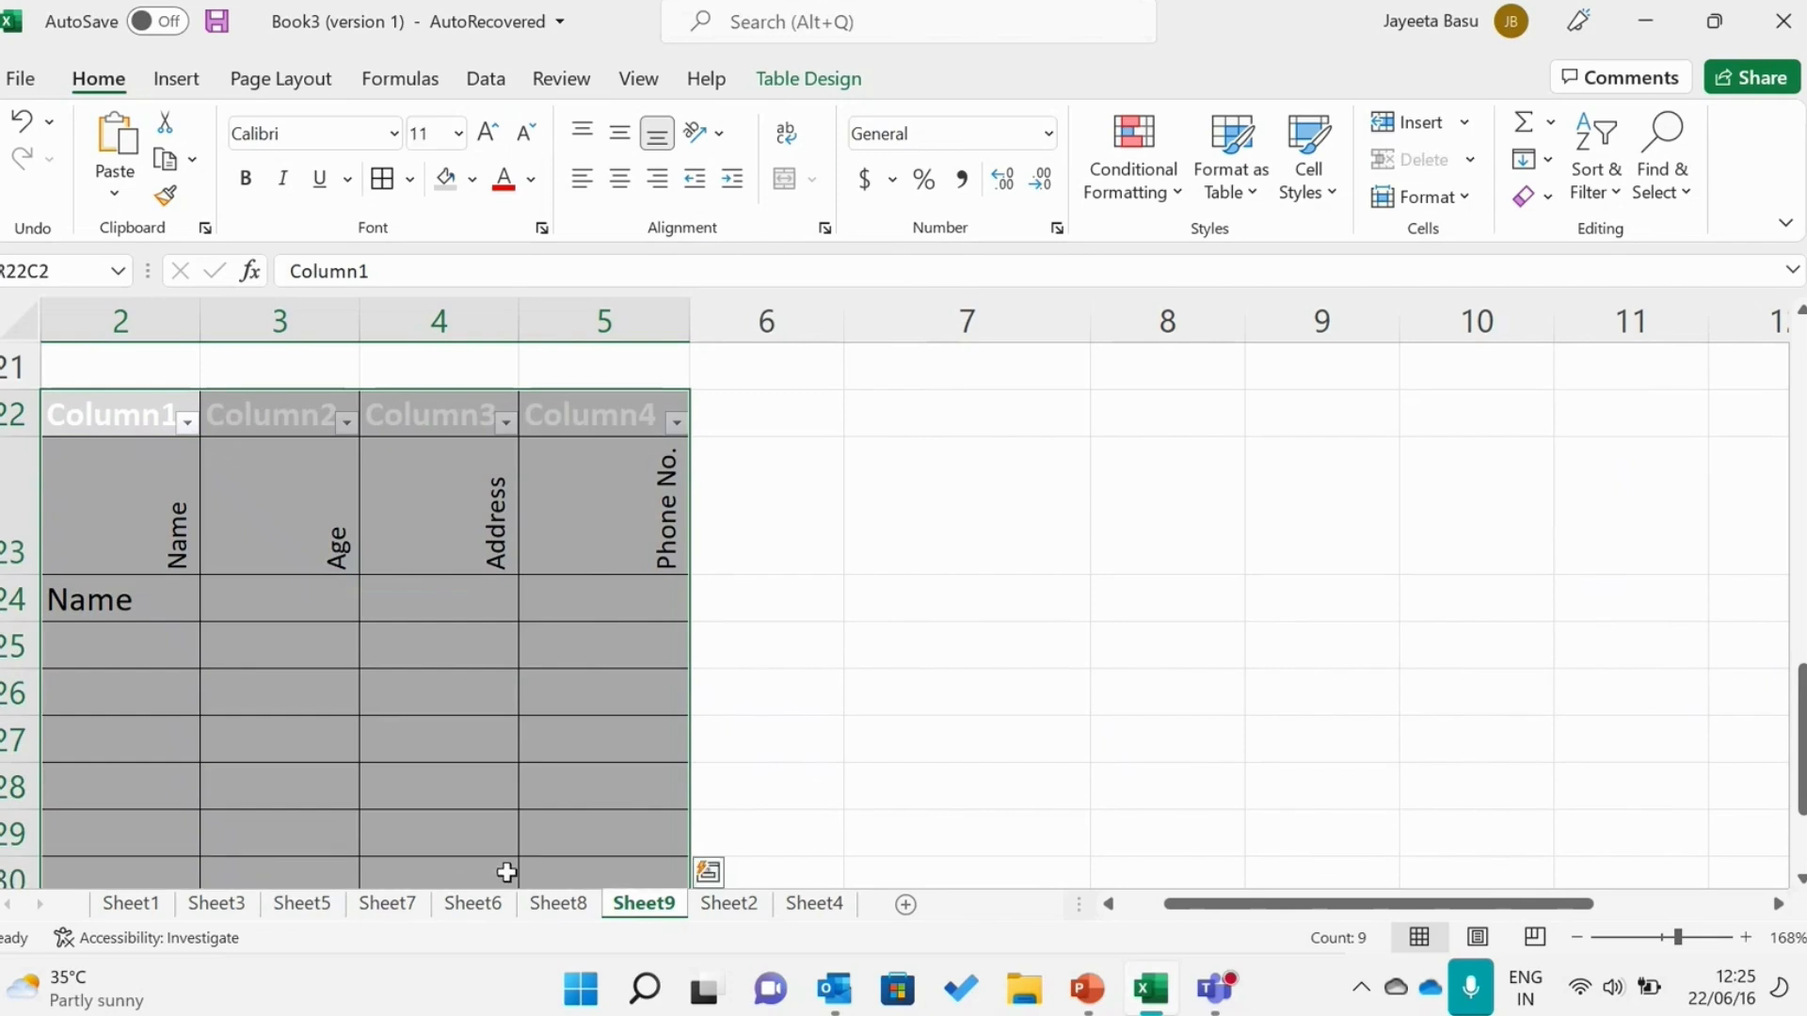
key("ctrl+shift+minus")
left_click(410, 181)
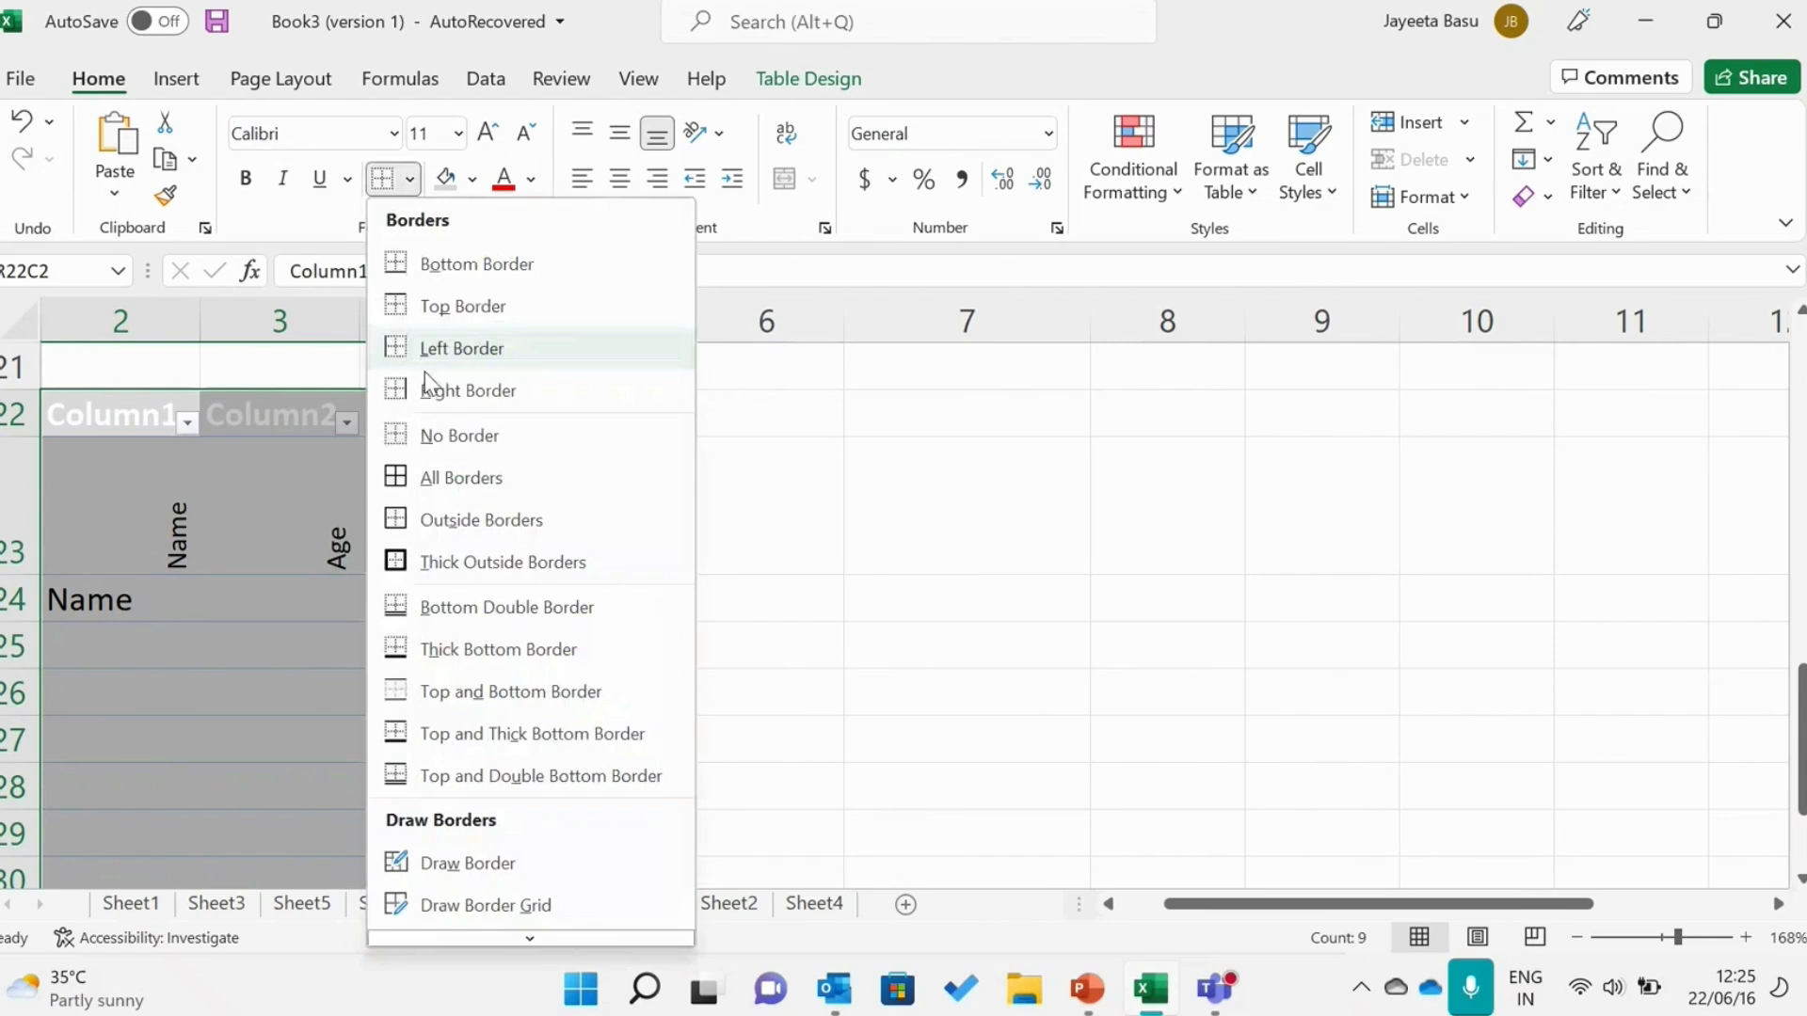
left_click(420, 477)
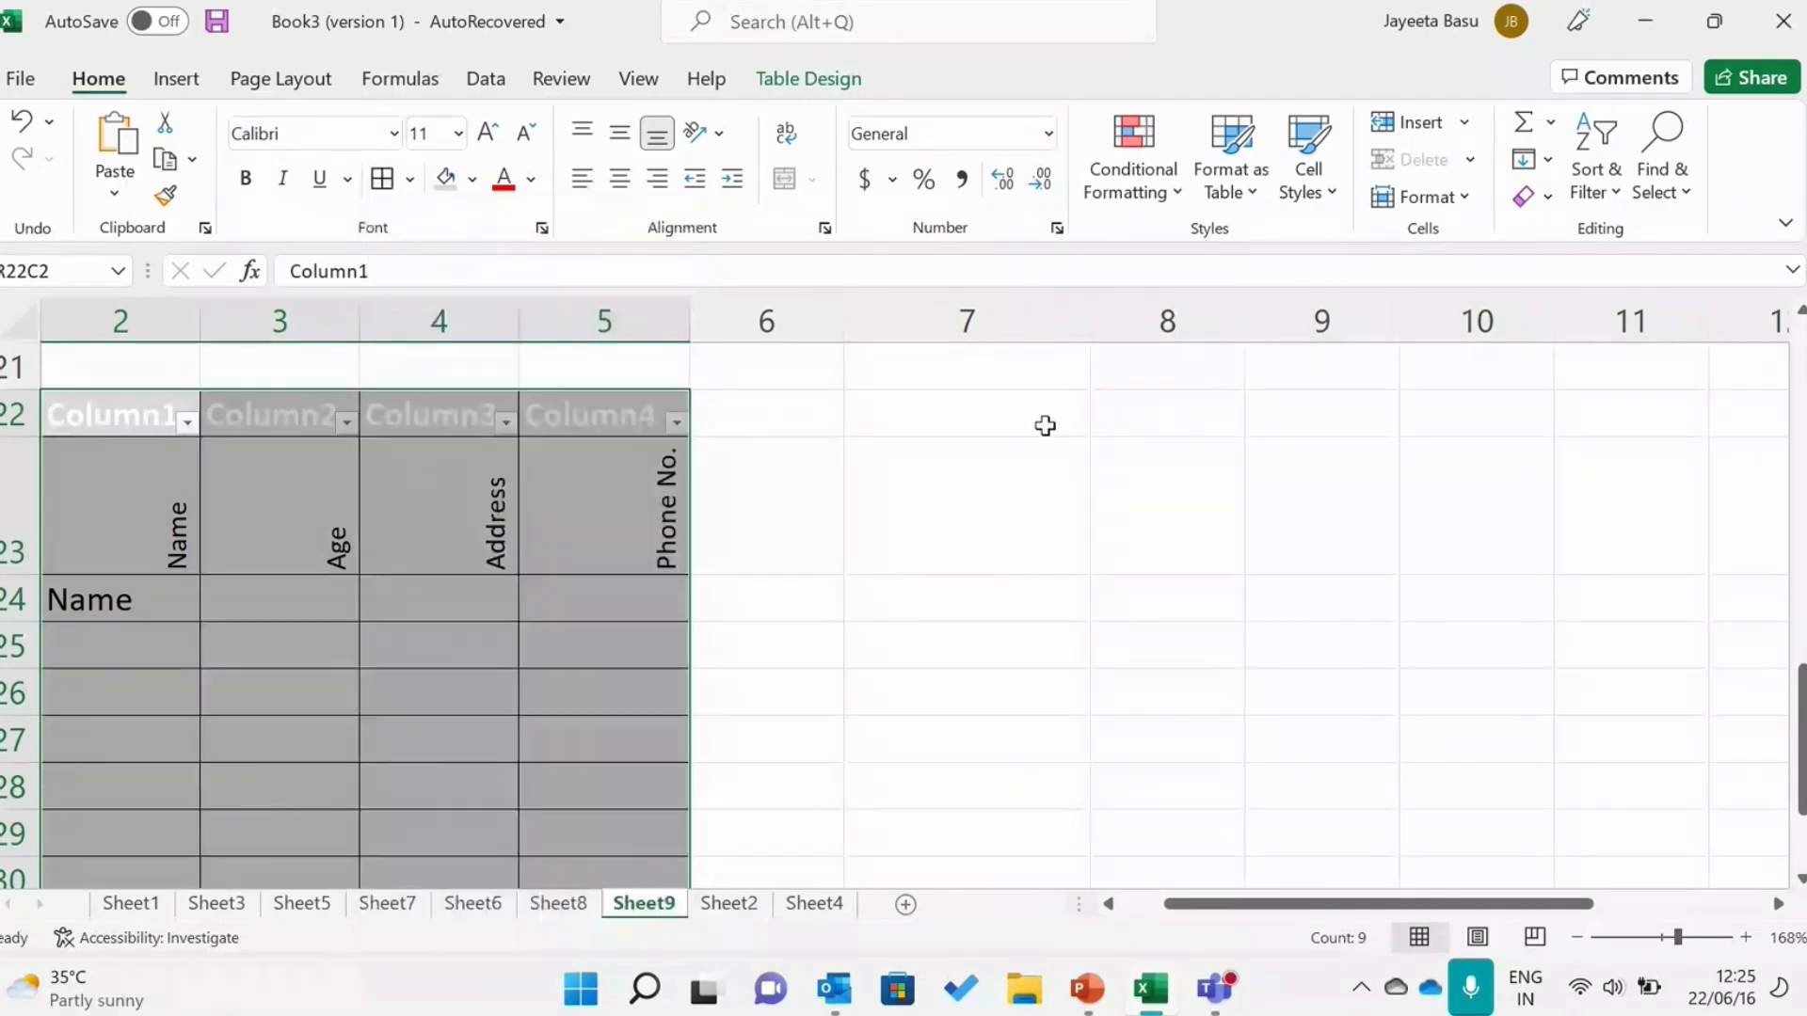
left_click(917, 525)
left_click(1431, 198)
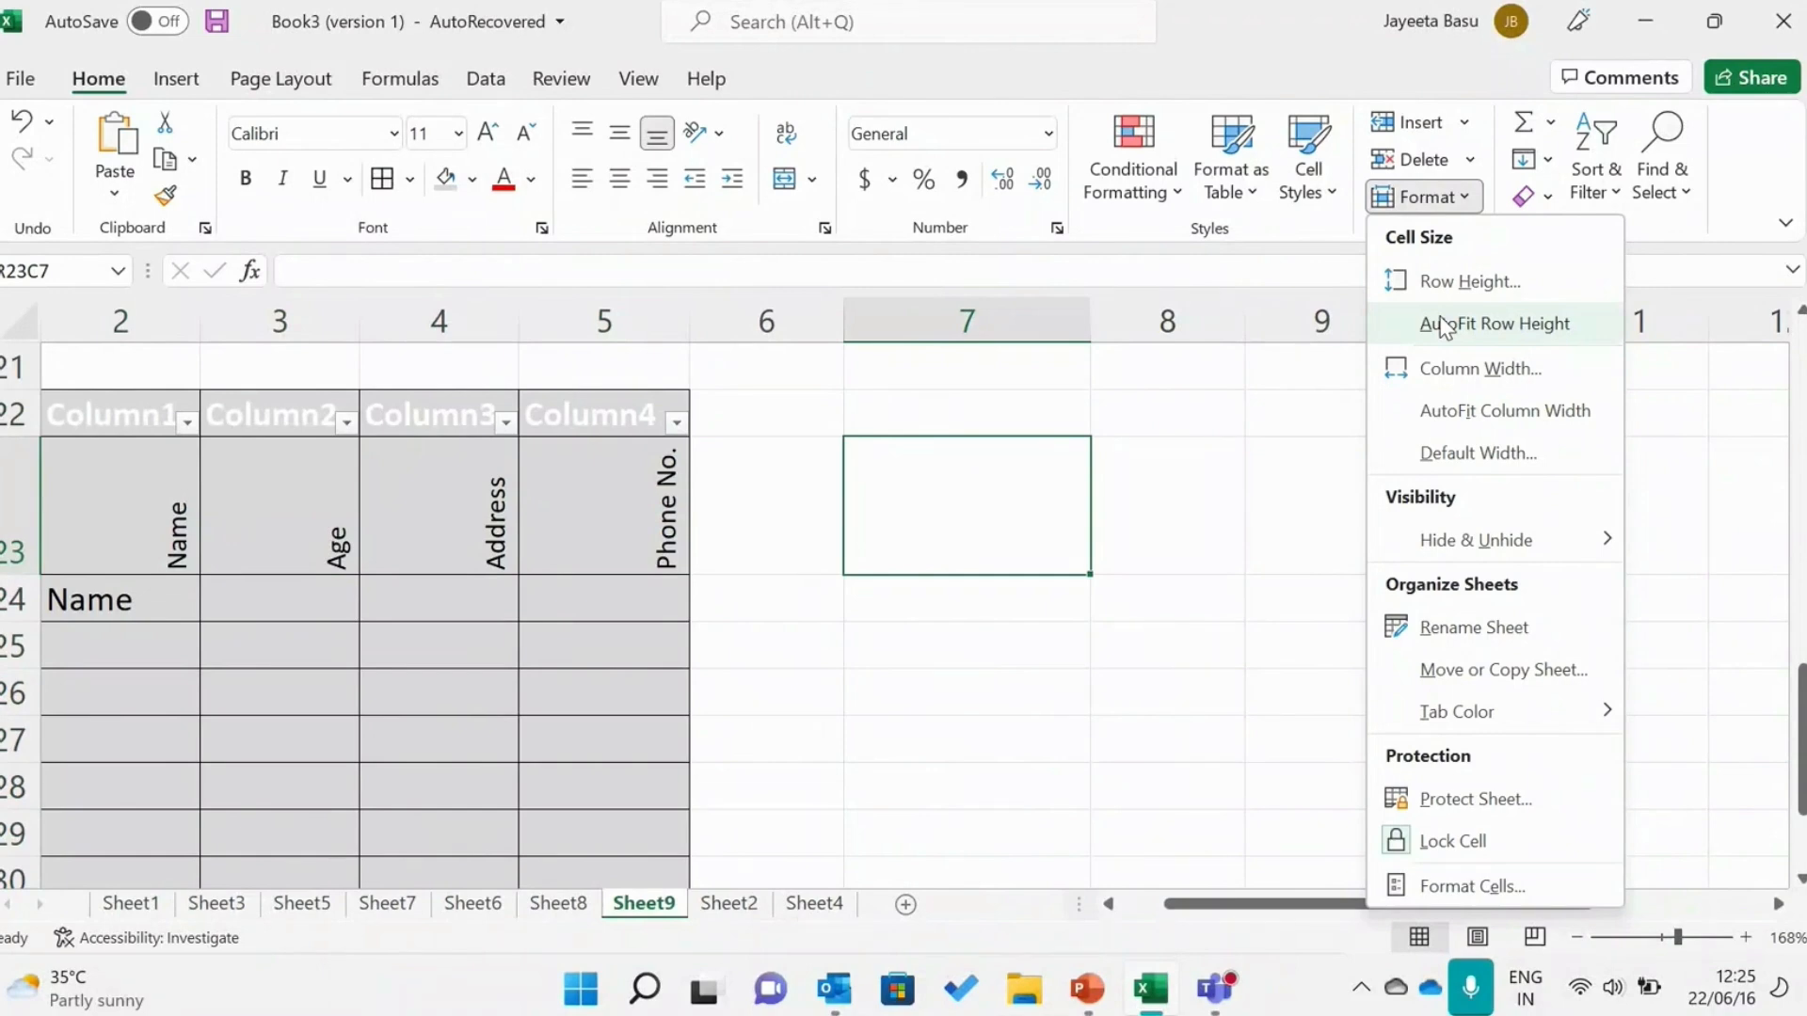
key("Escape")
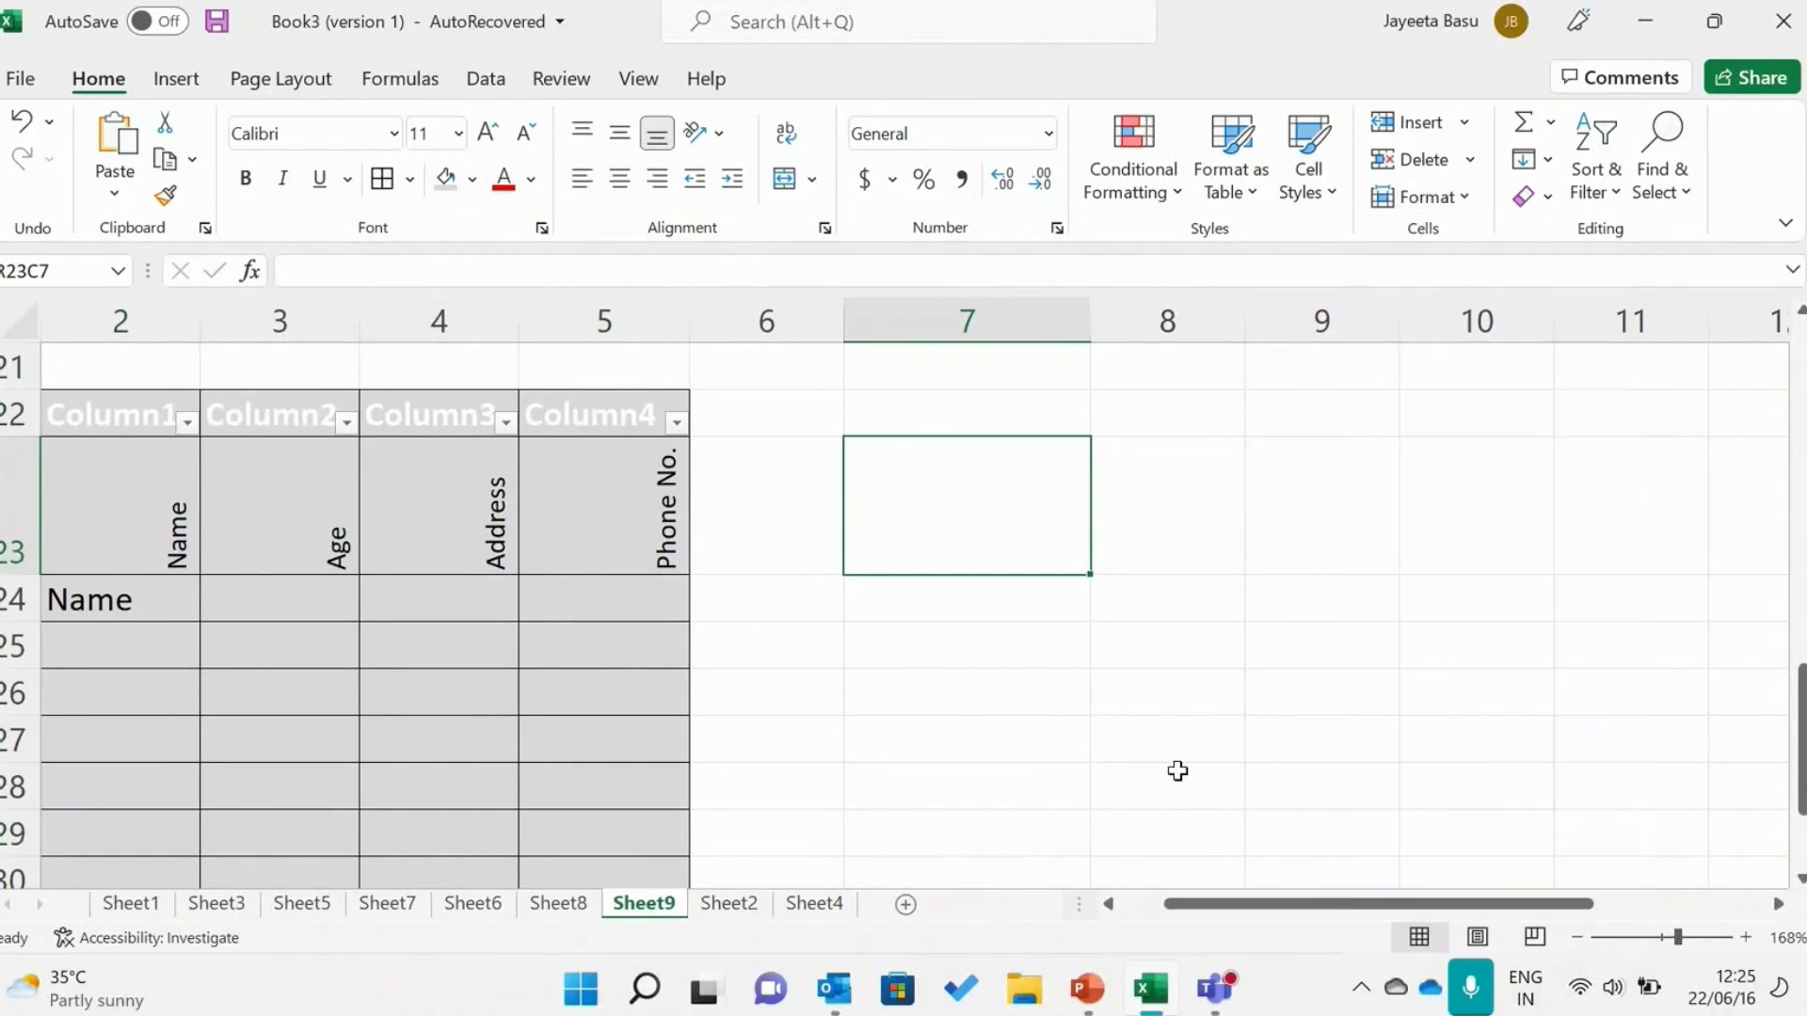
left_click(1177, 771)
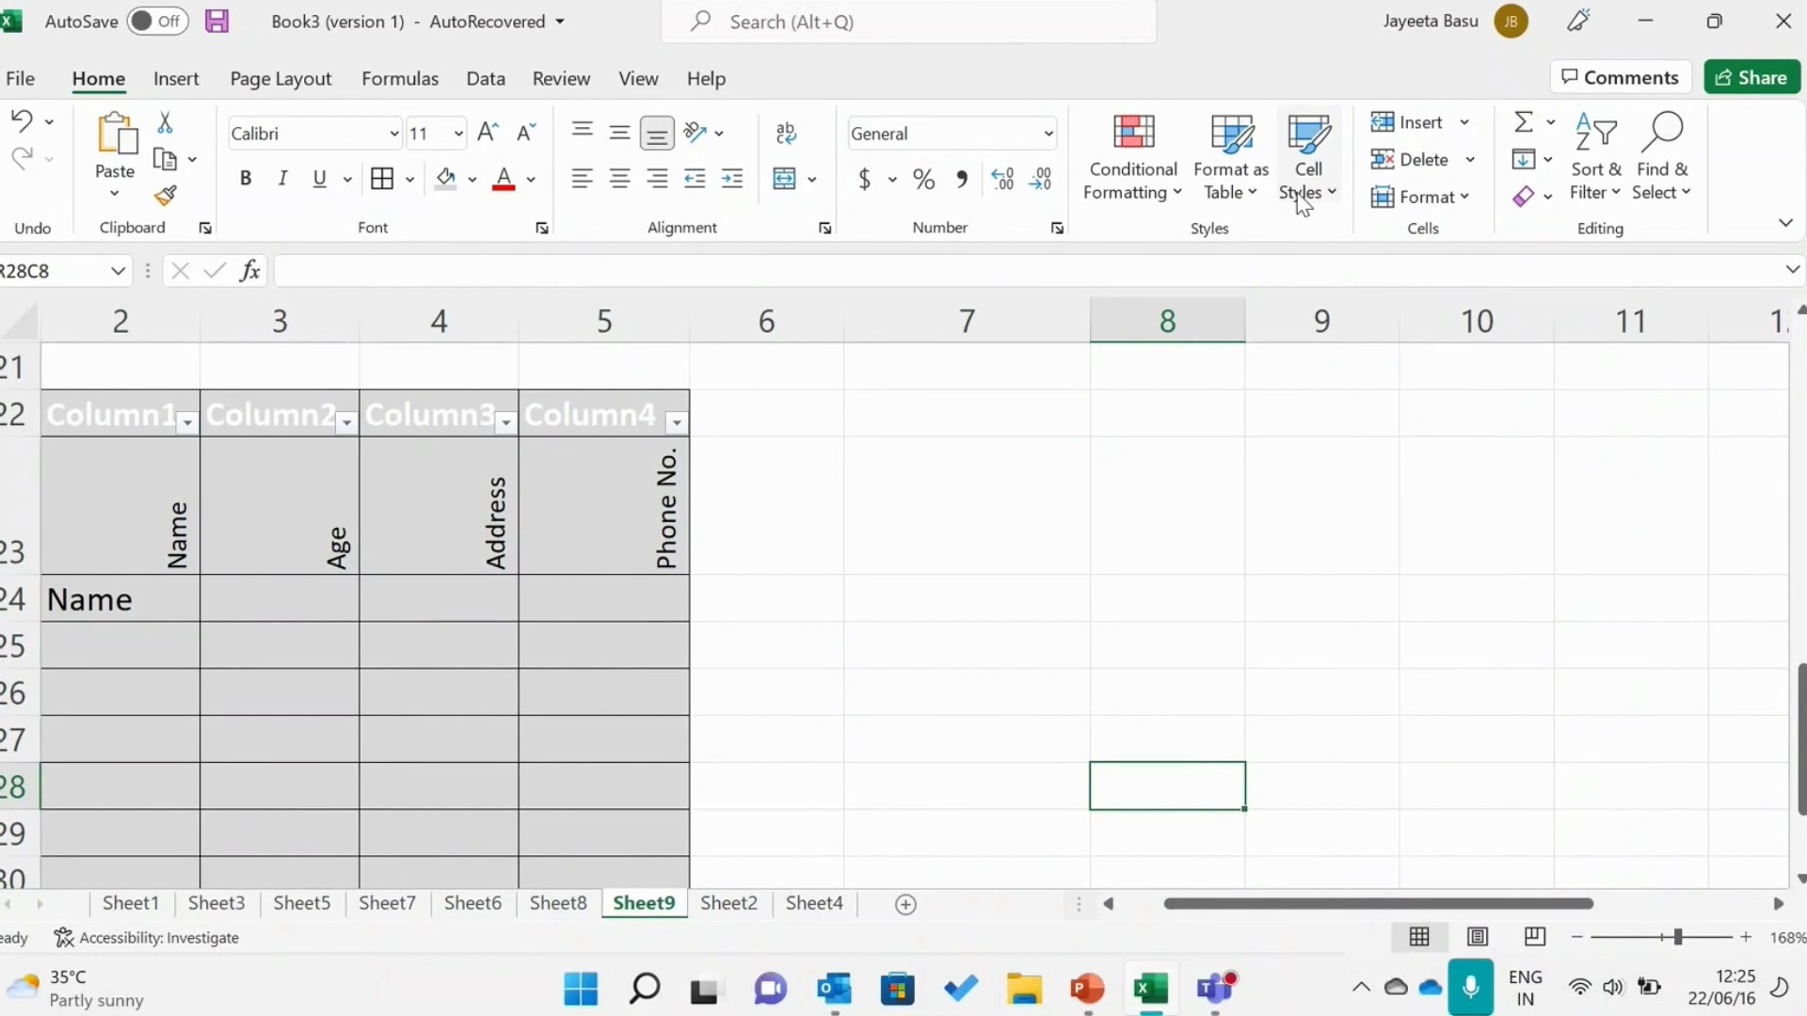
Color the Sheet9 tab with a dark orange theme color.
left_click(1423, 200)
mouse_move(1455, 541)
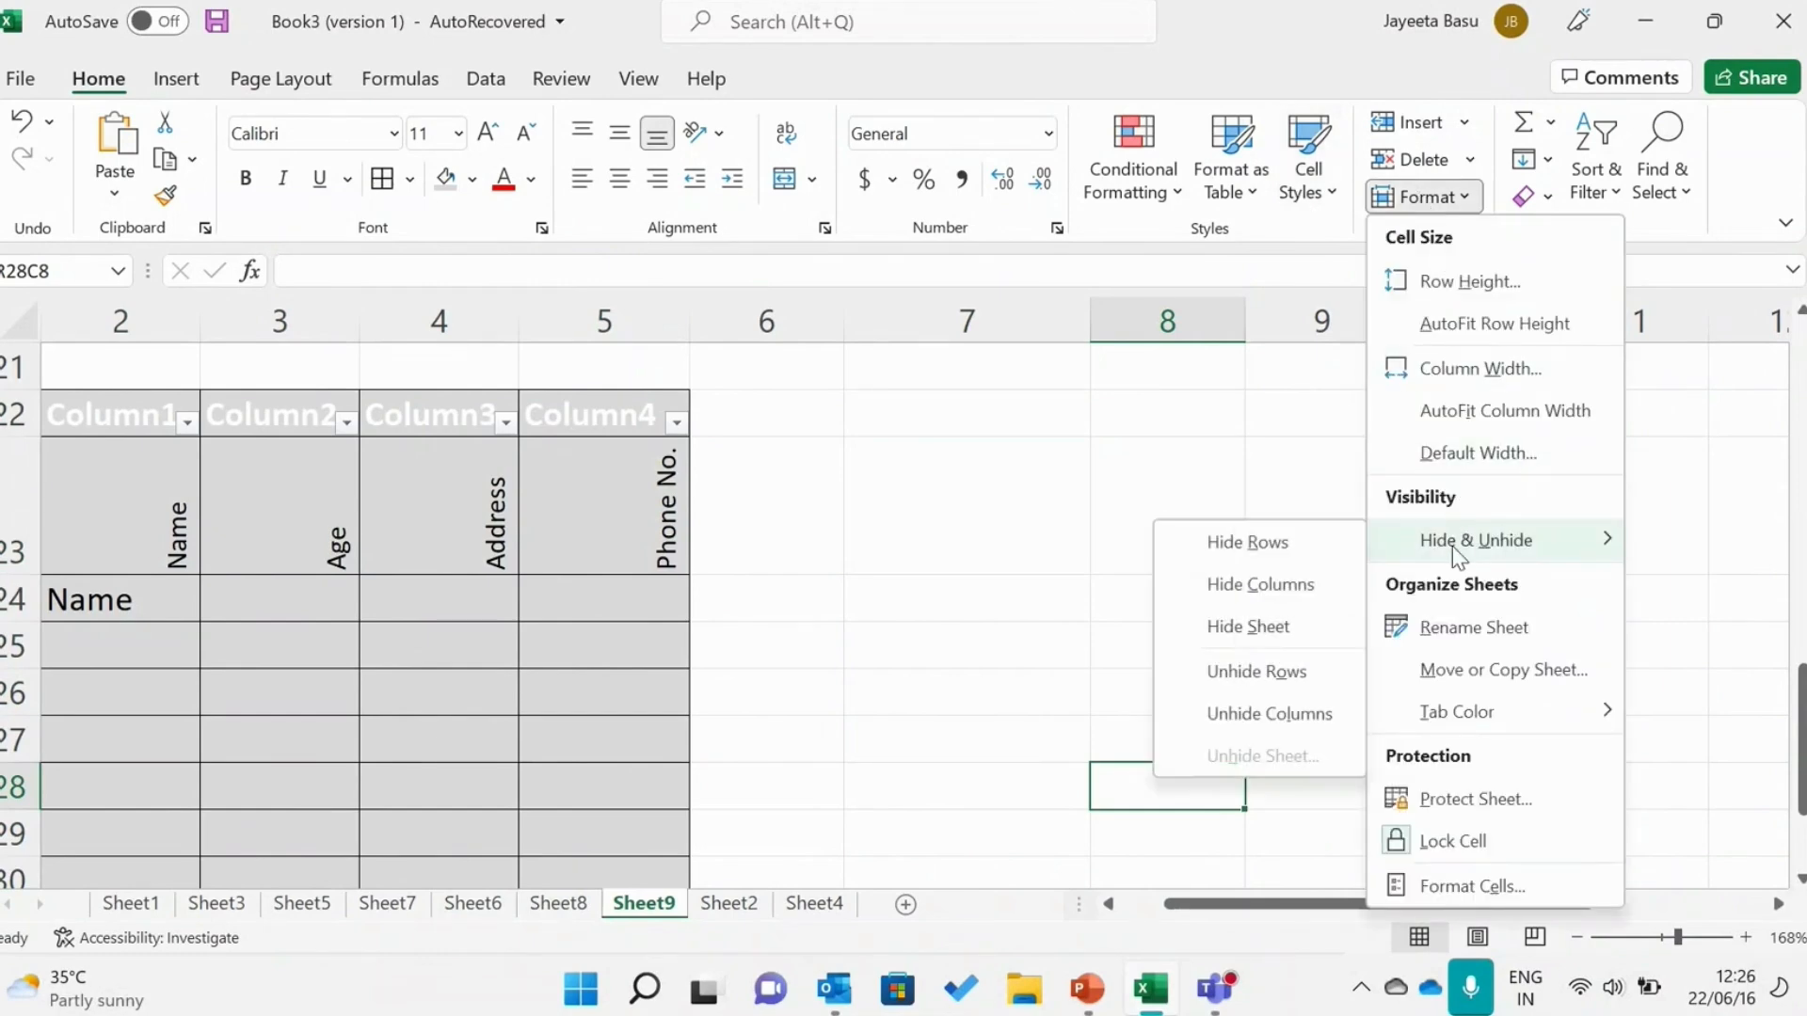
mouse_move(1440, 717)
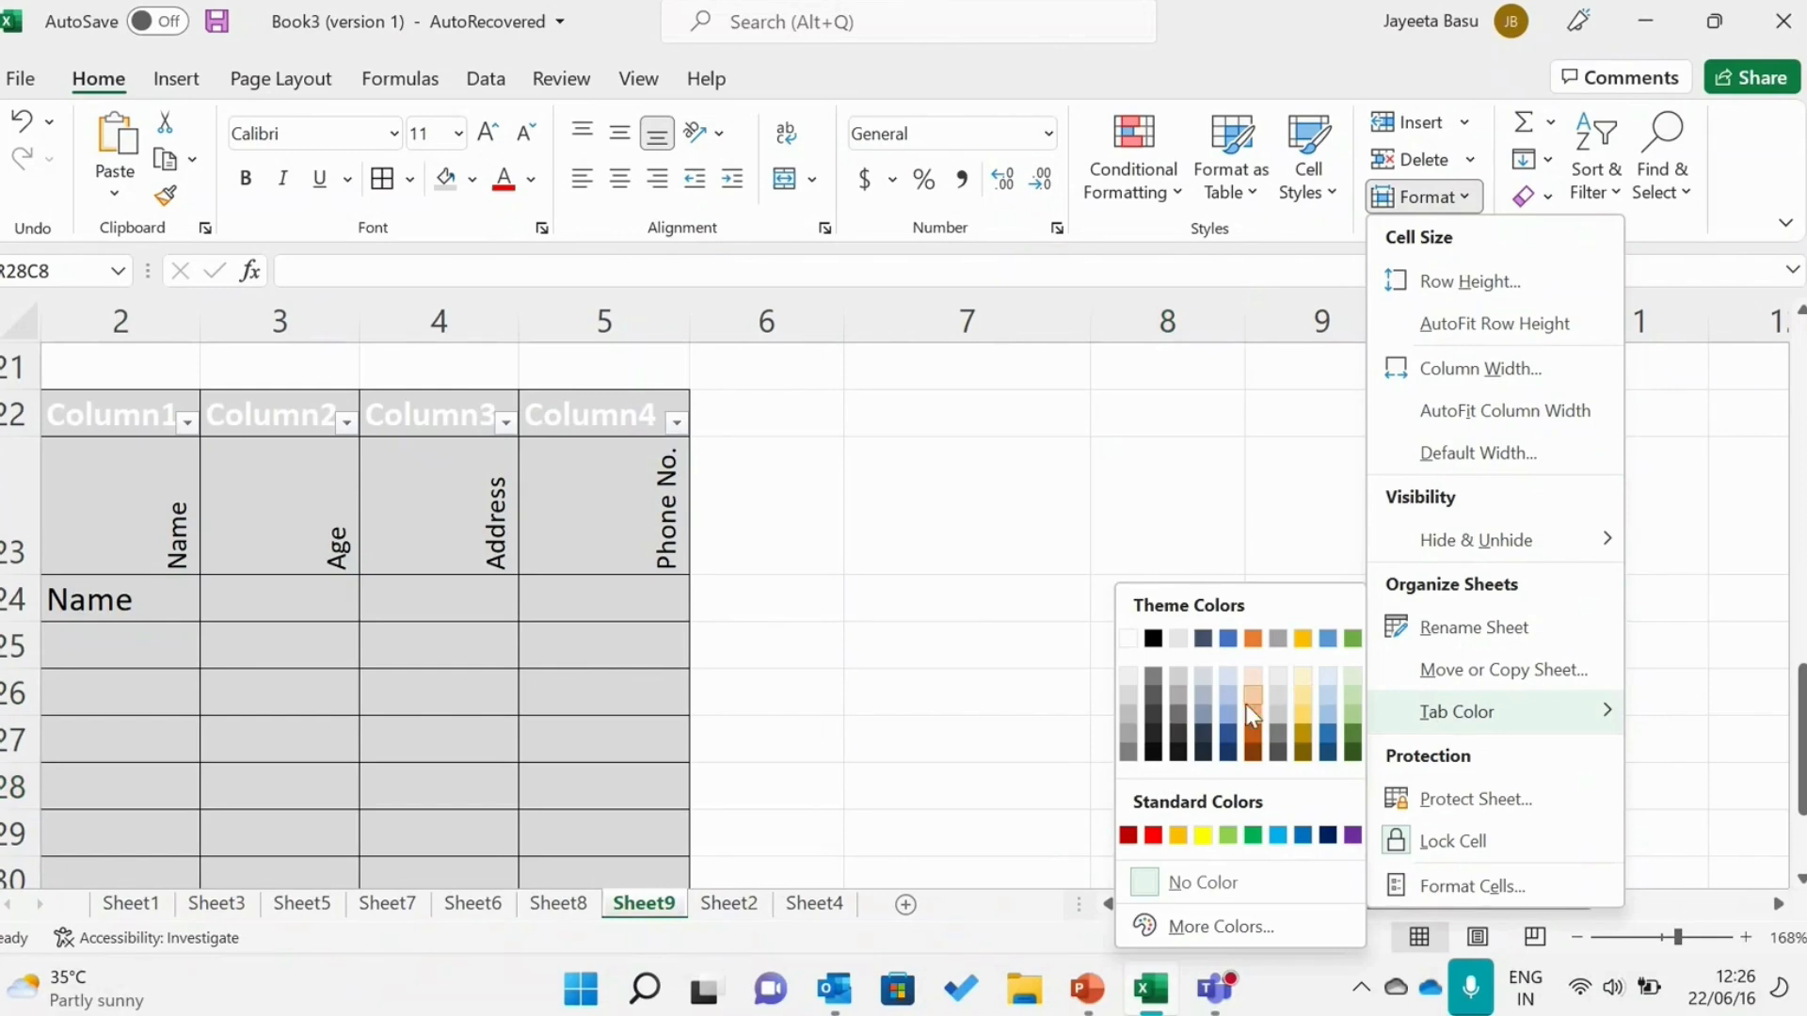
left_click(1259, 746)
left_click(1257, 734)
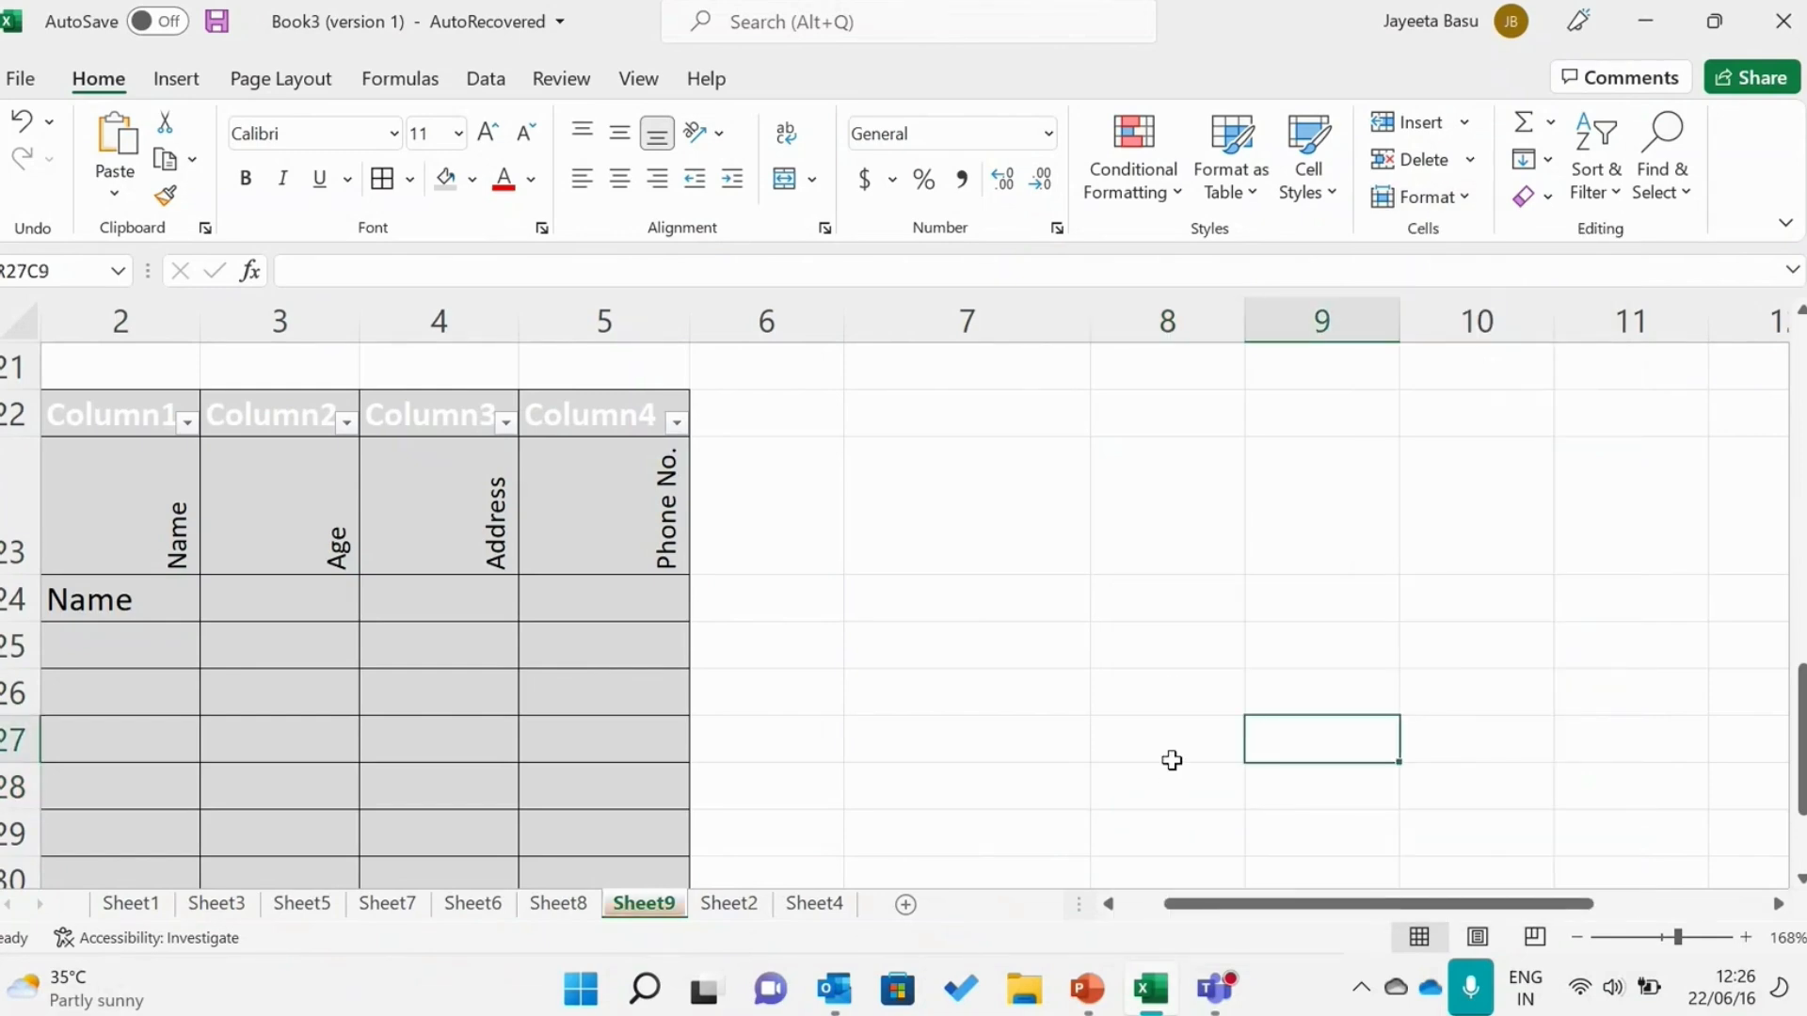
left_click(1170, 759)
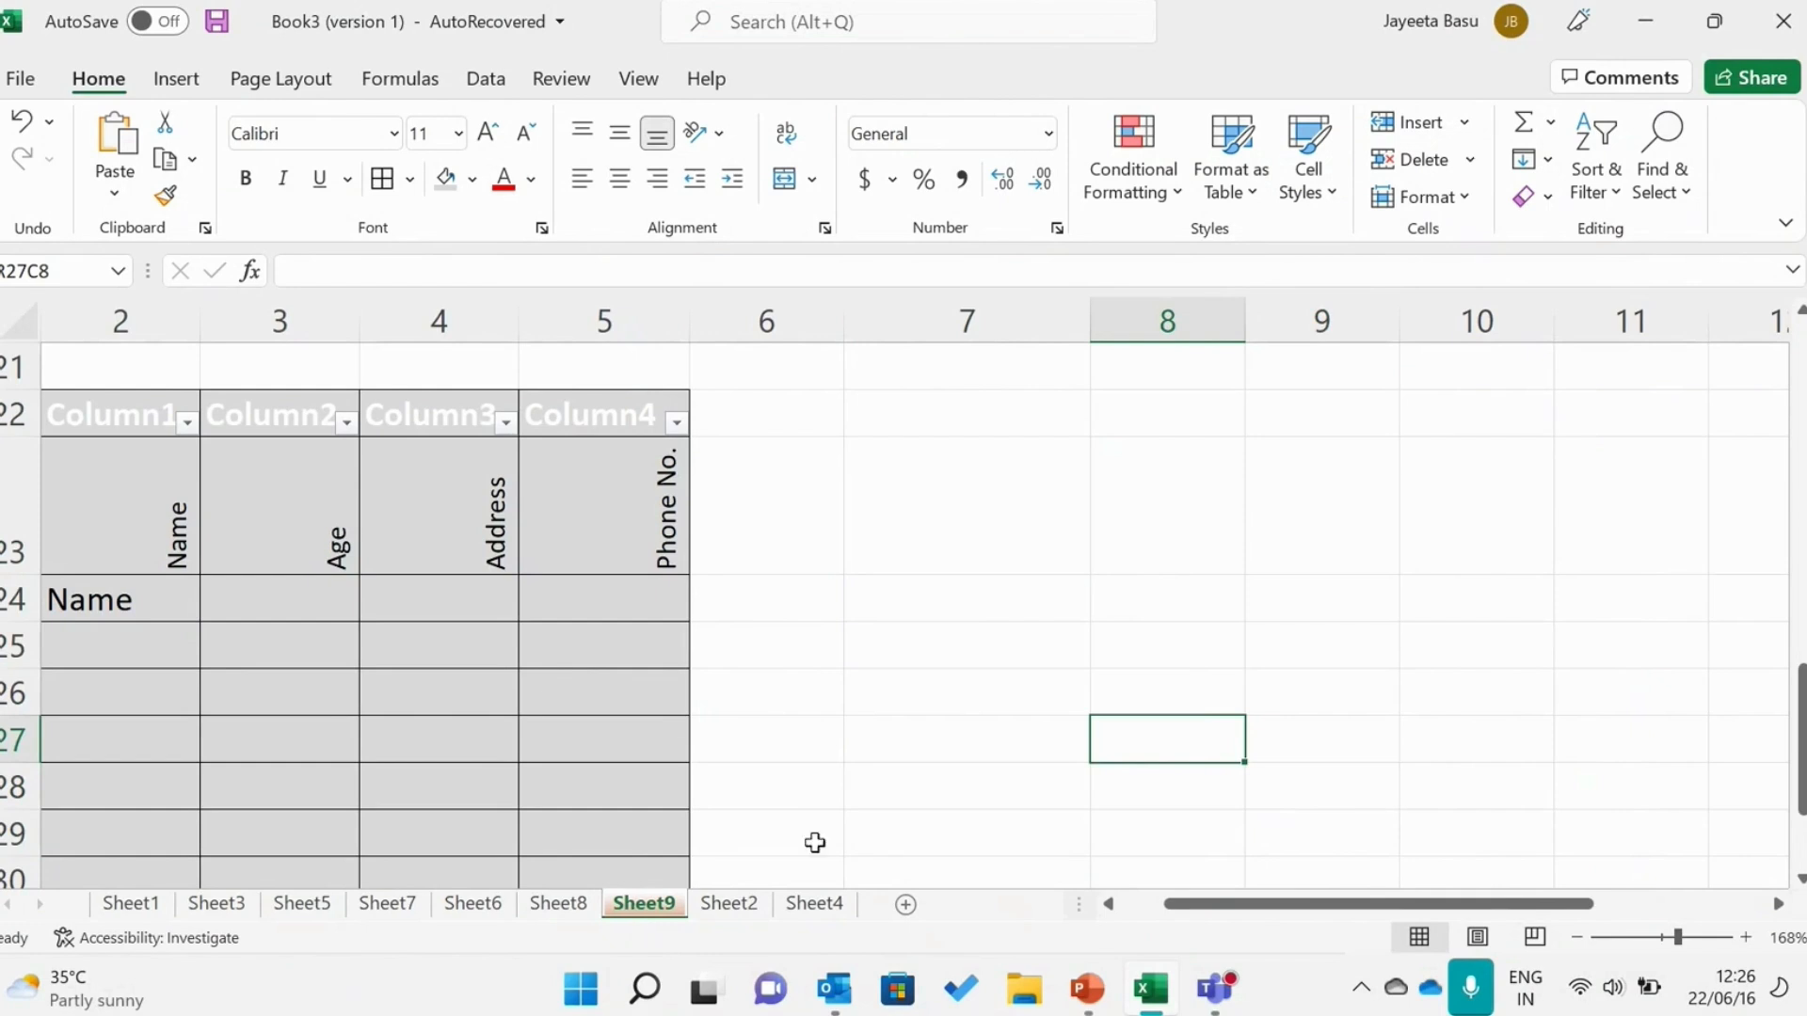
Set the width of column 8 to 9.09.
left_click(1462, 197)
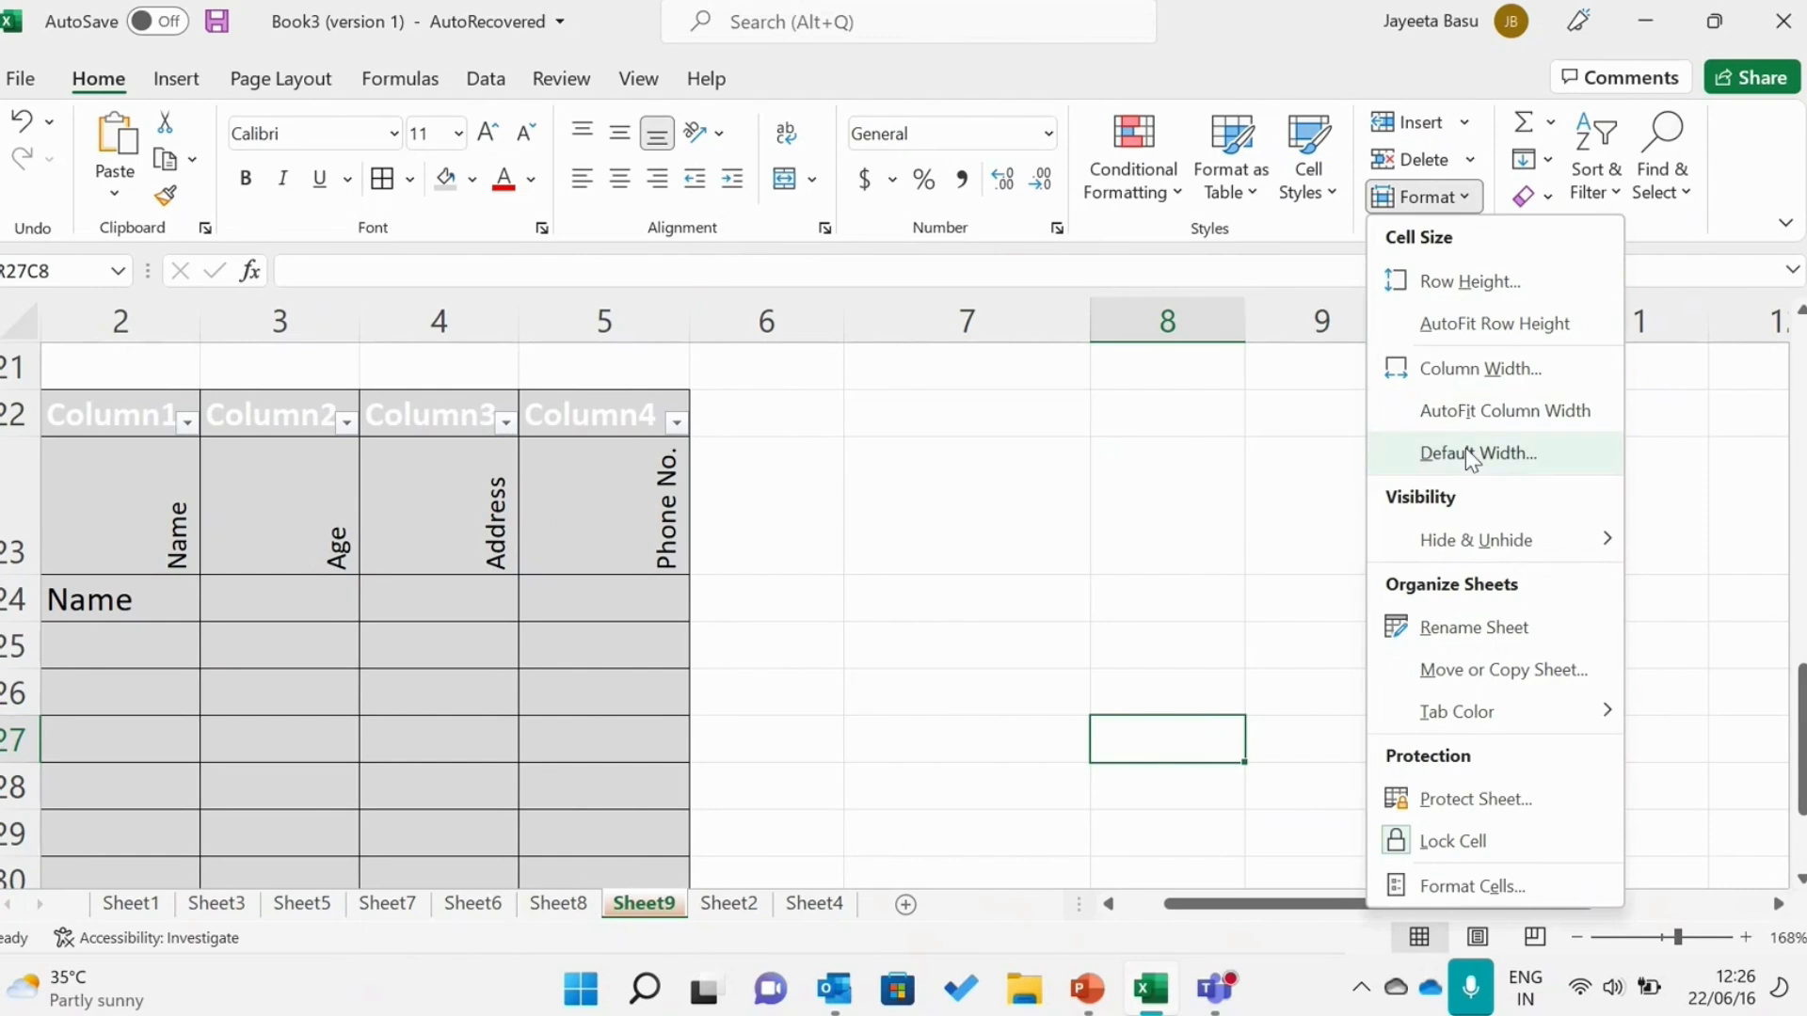
left_click(1477, 417)
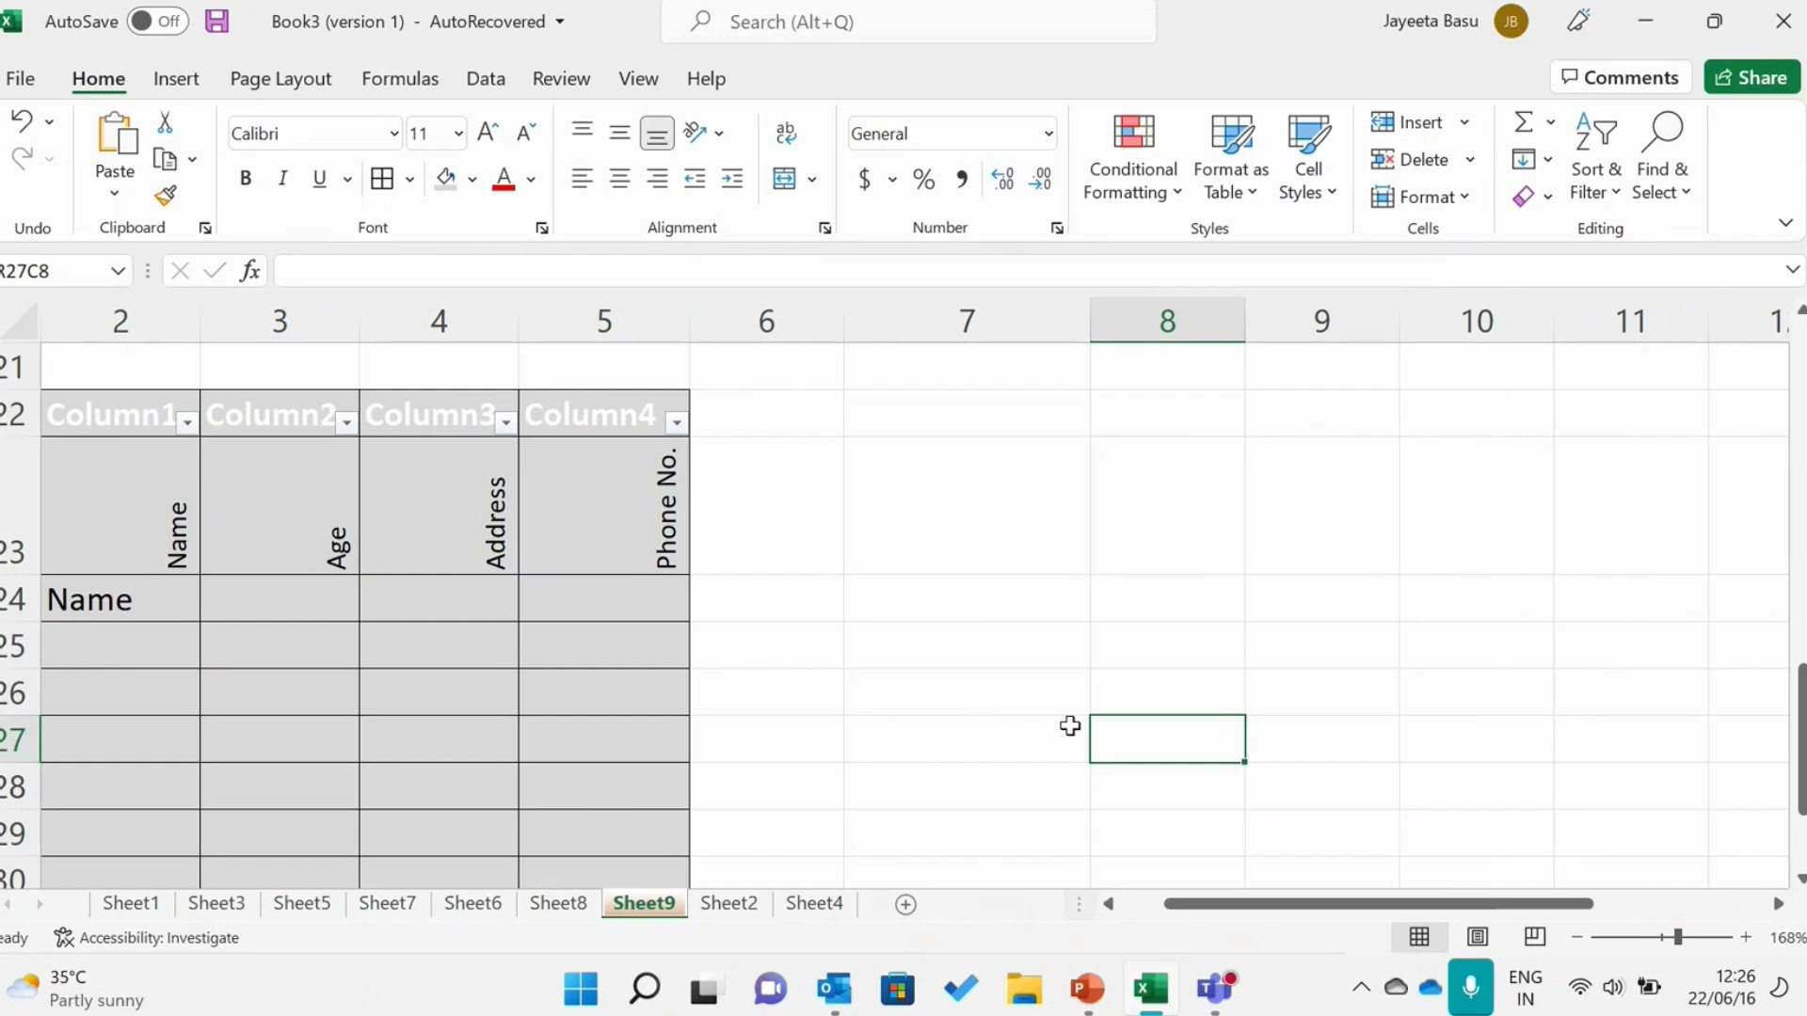
left_click(1475, 199)
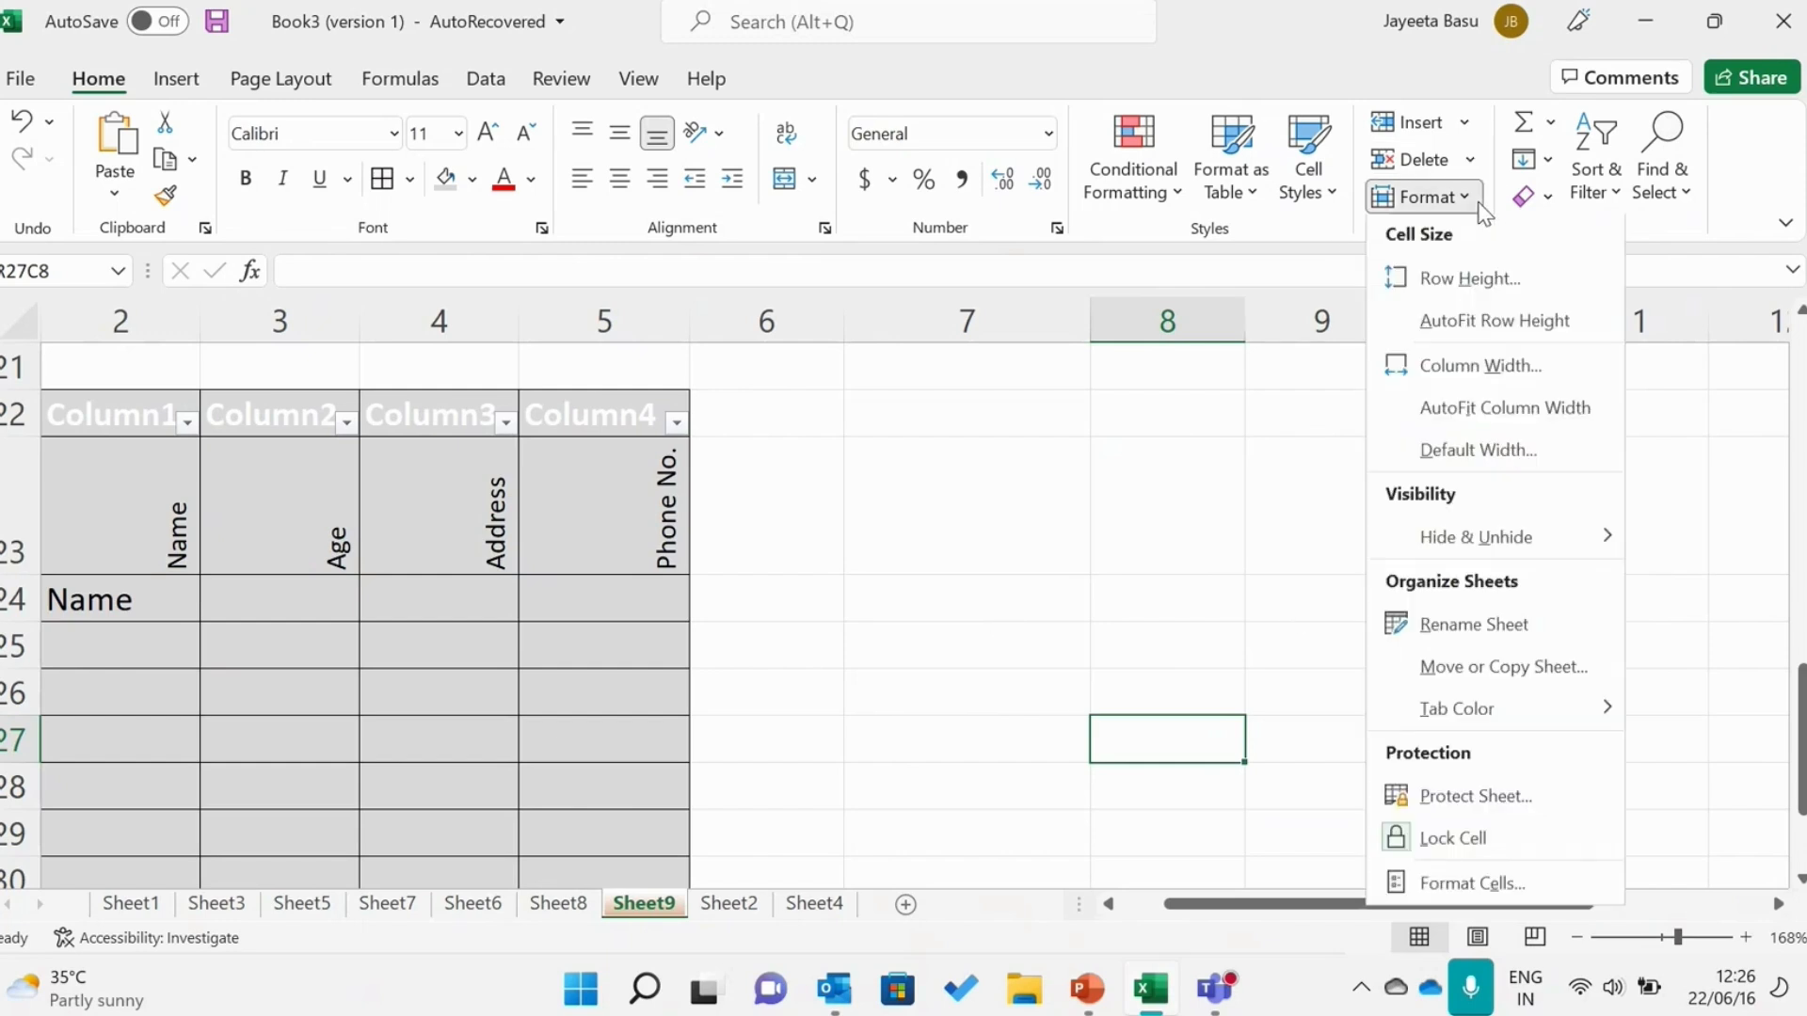
left_click(1481, 367)
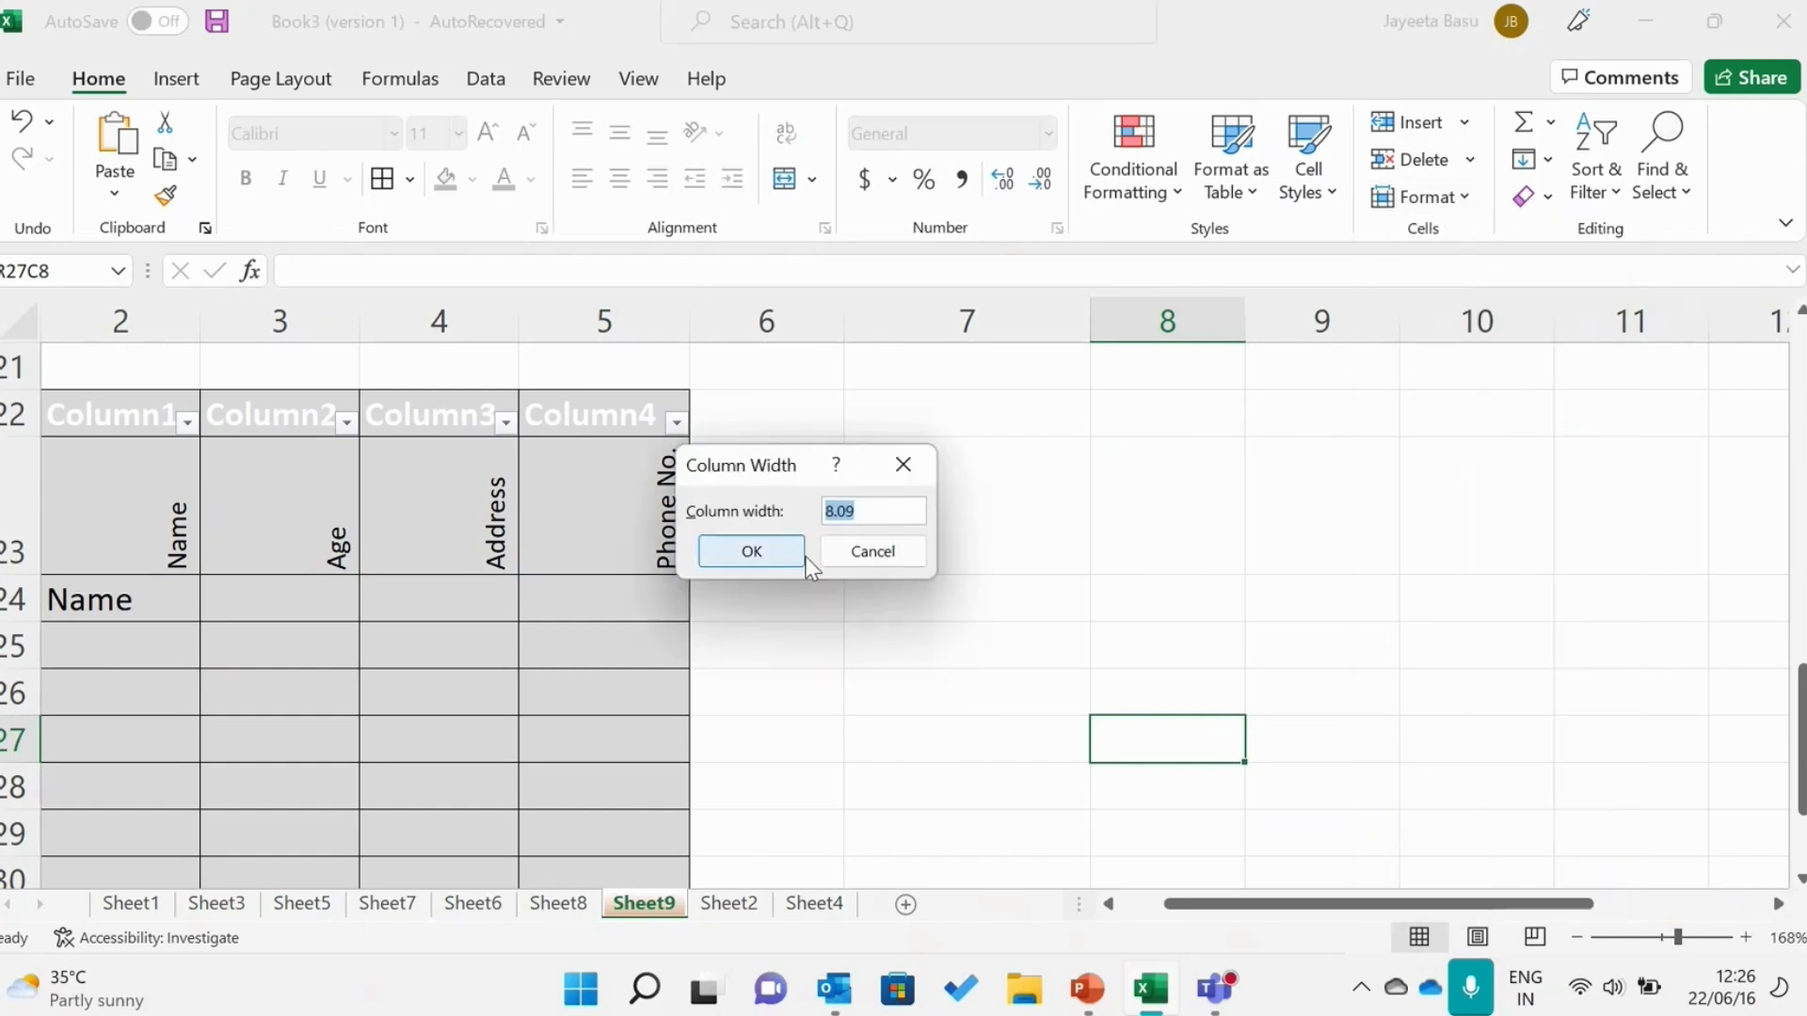
left_click(886, 501)
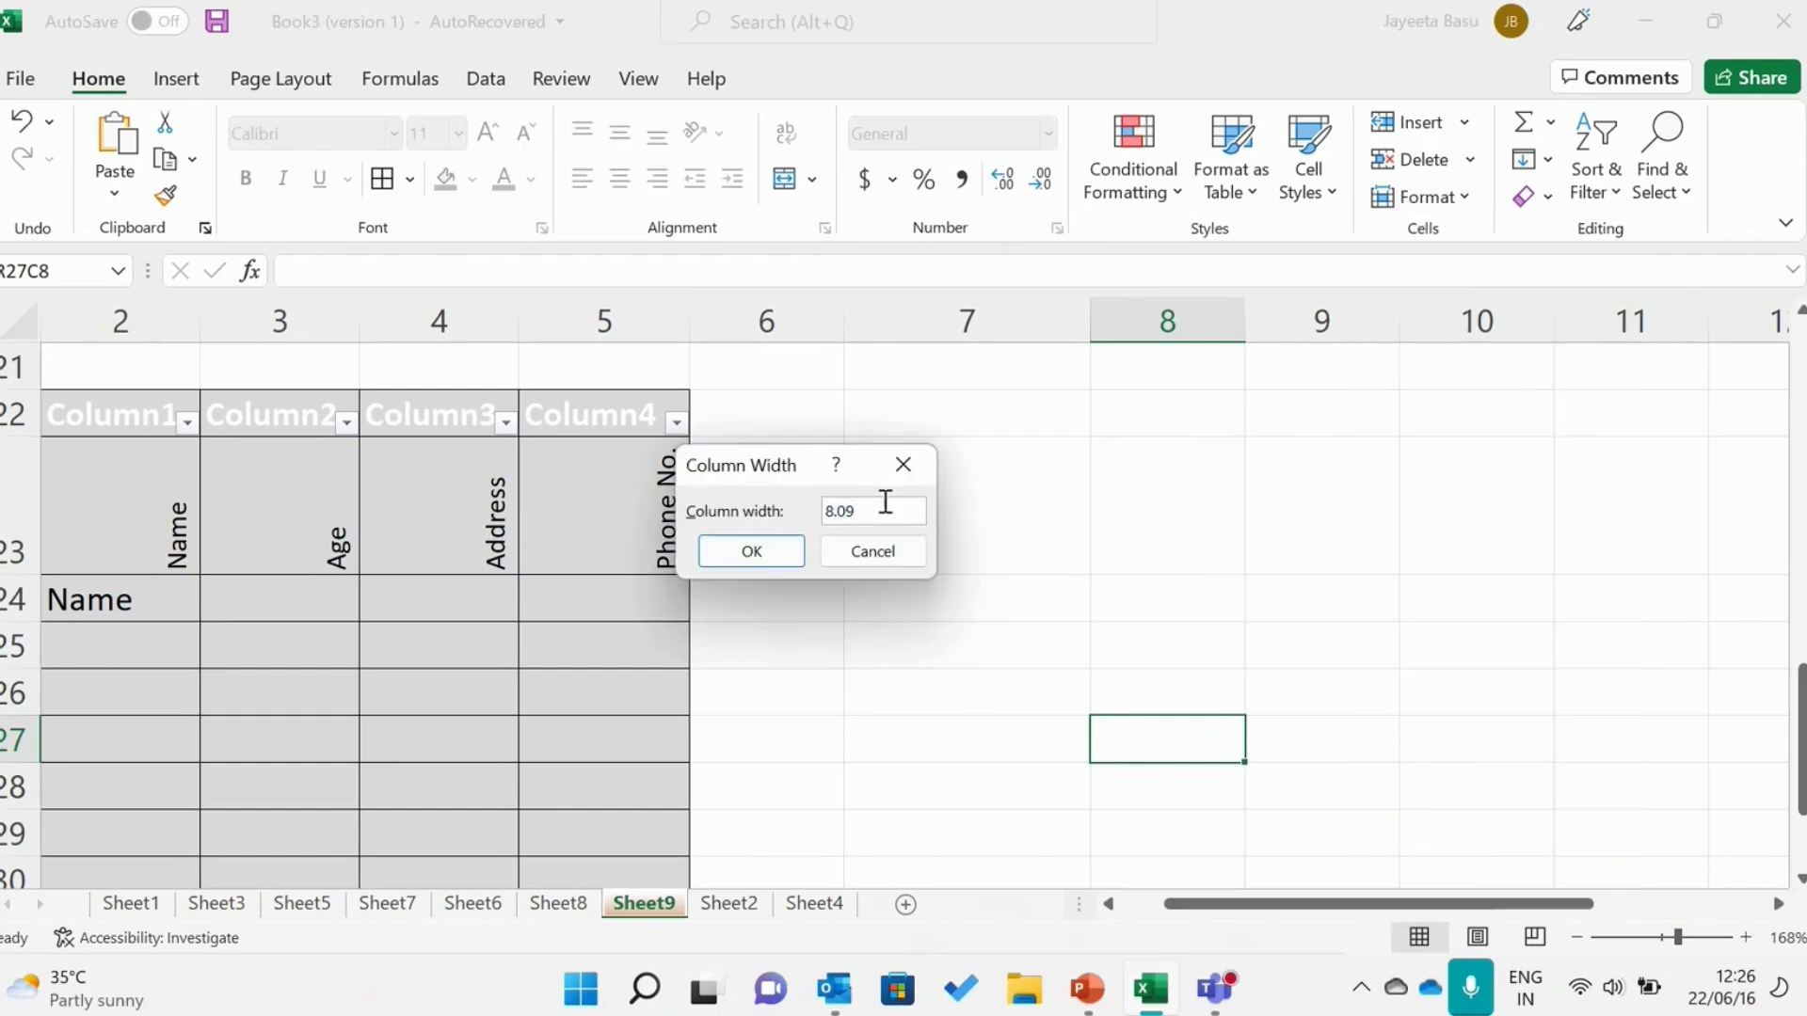
key("BackSpace")
key("BackSpace")
key("BackSpace")
key("BackSpace")
type("9.09")
key("Return")
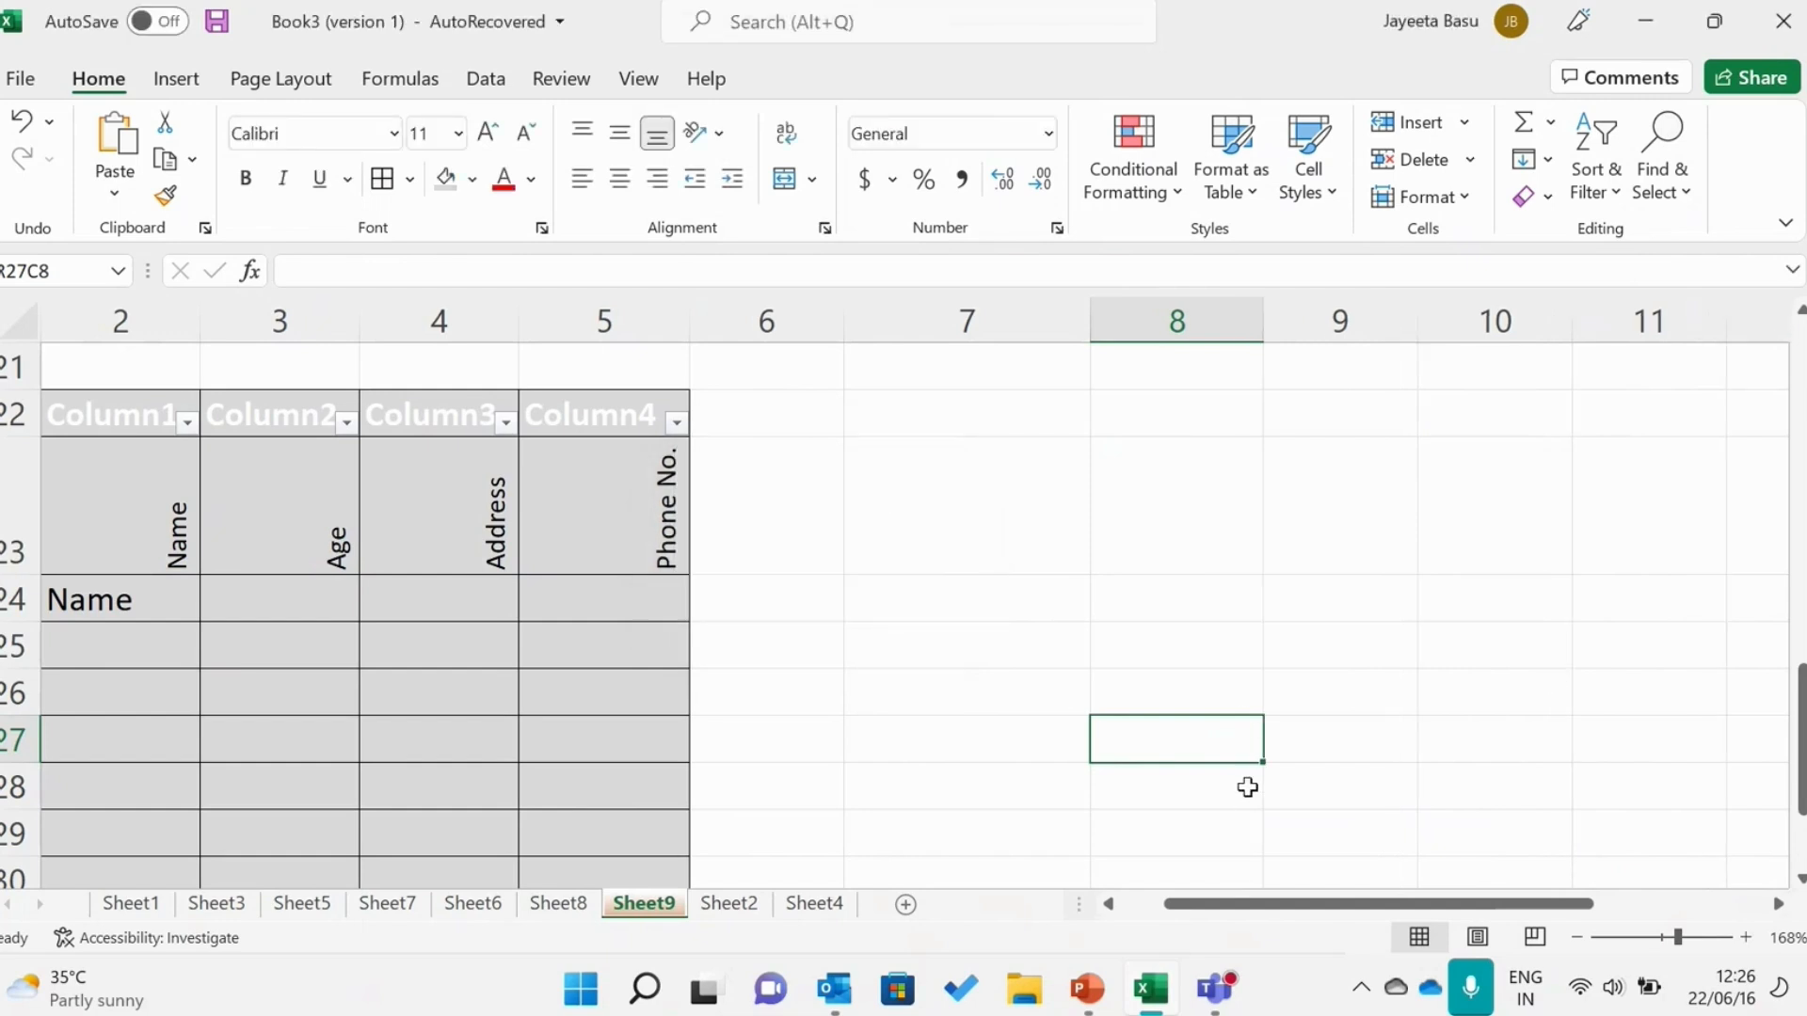
left_click(1355, 727)
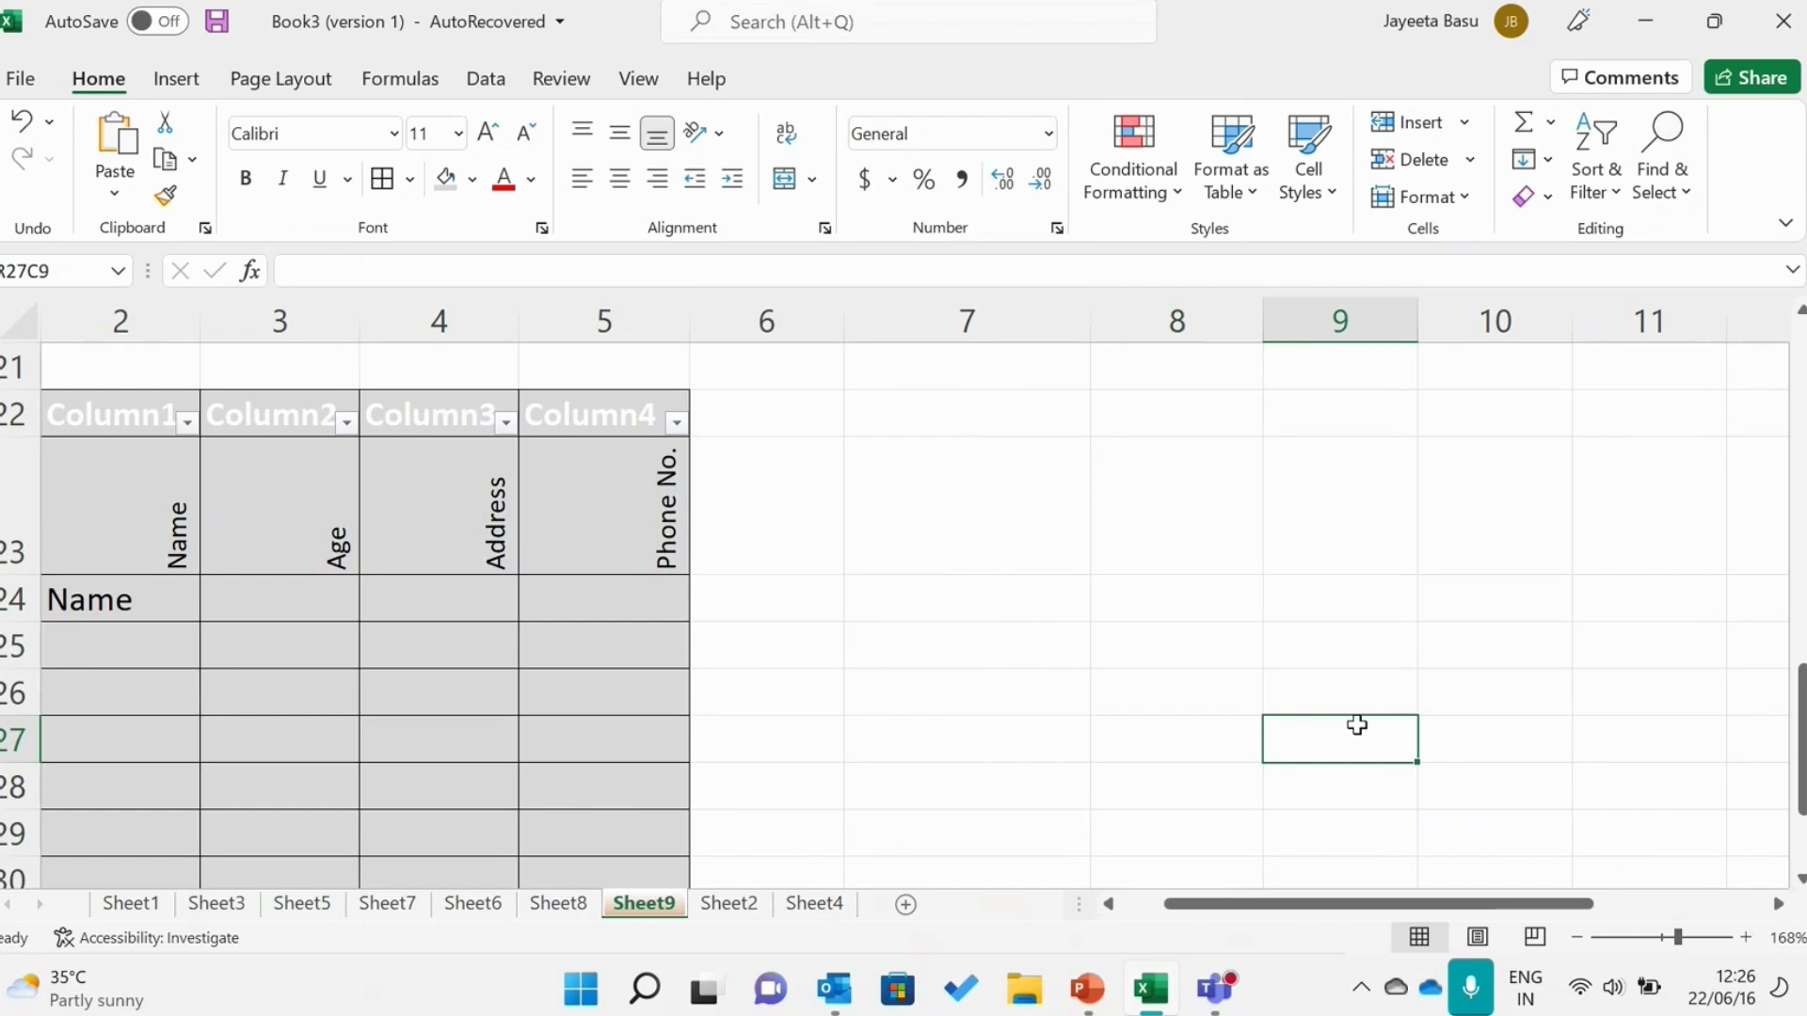
left_click(1248, 727)
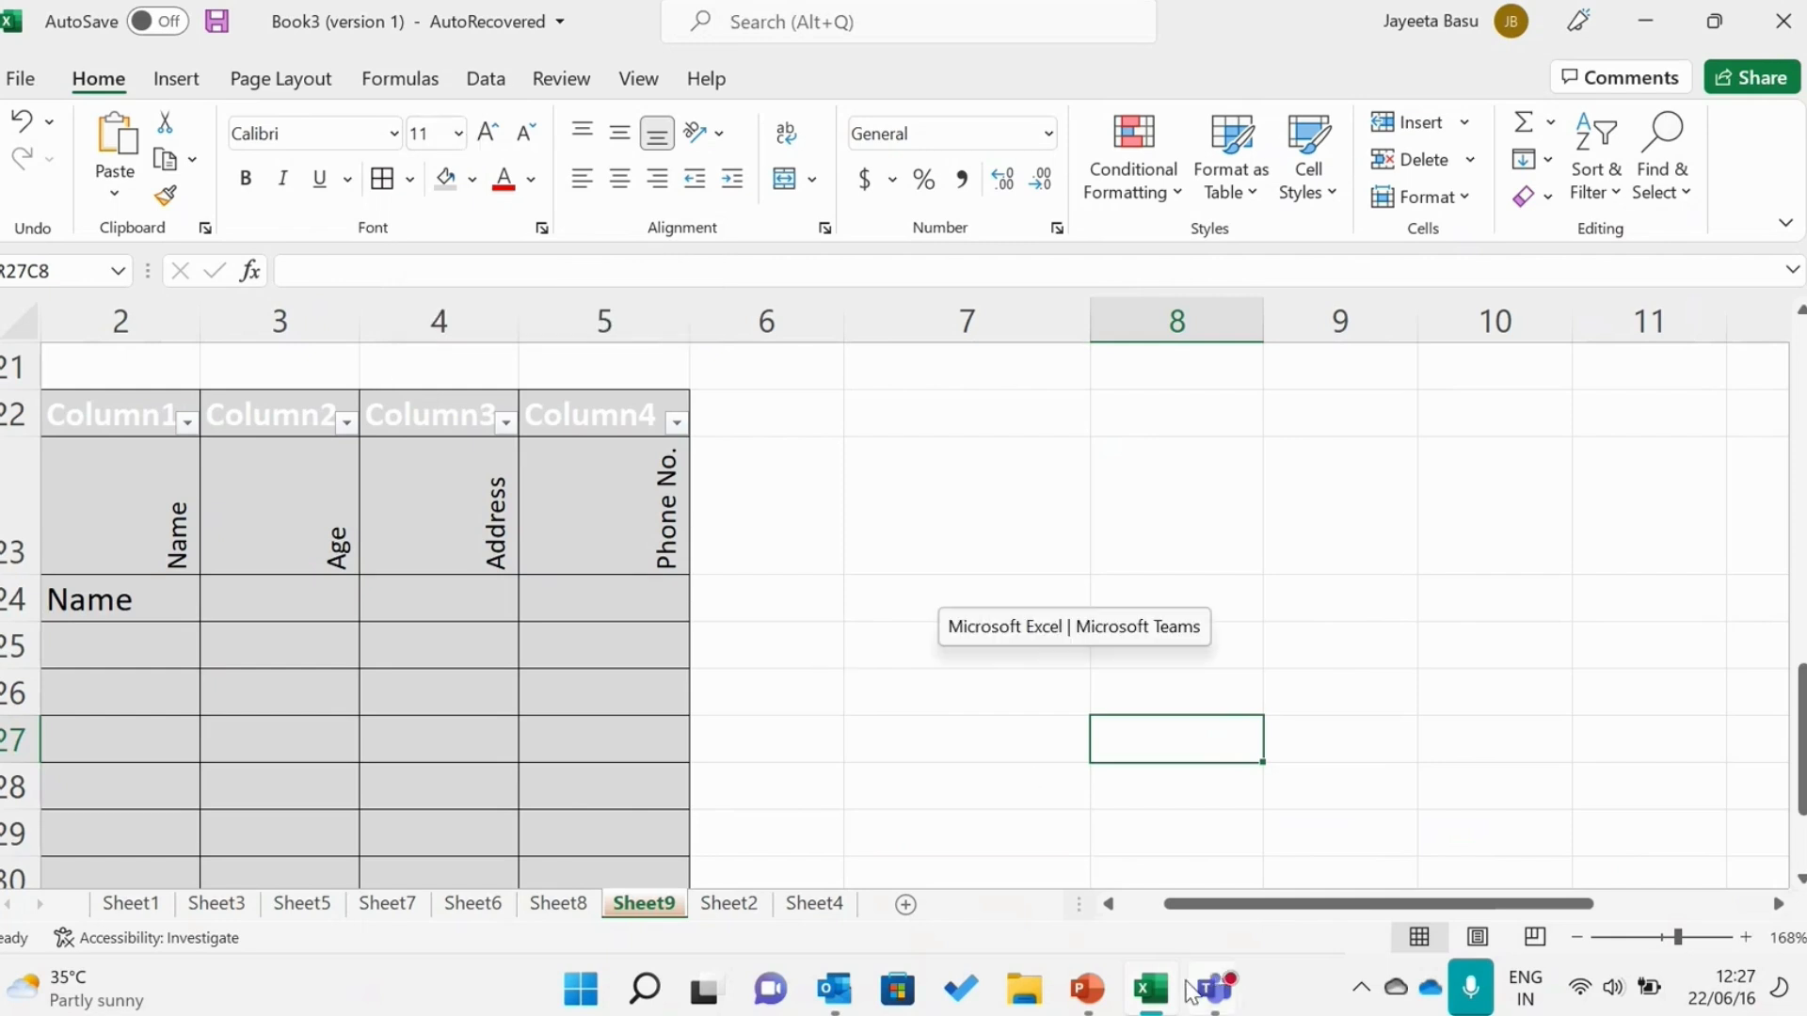
Switch to the PowerPoint presentation showing the Formatting Cells slide.
mouse_move(1139, 988)
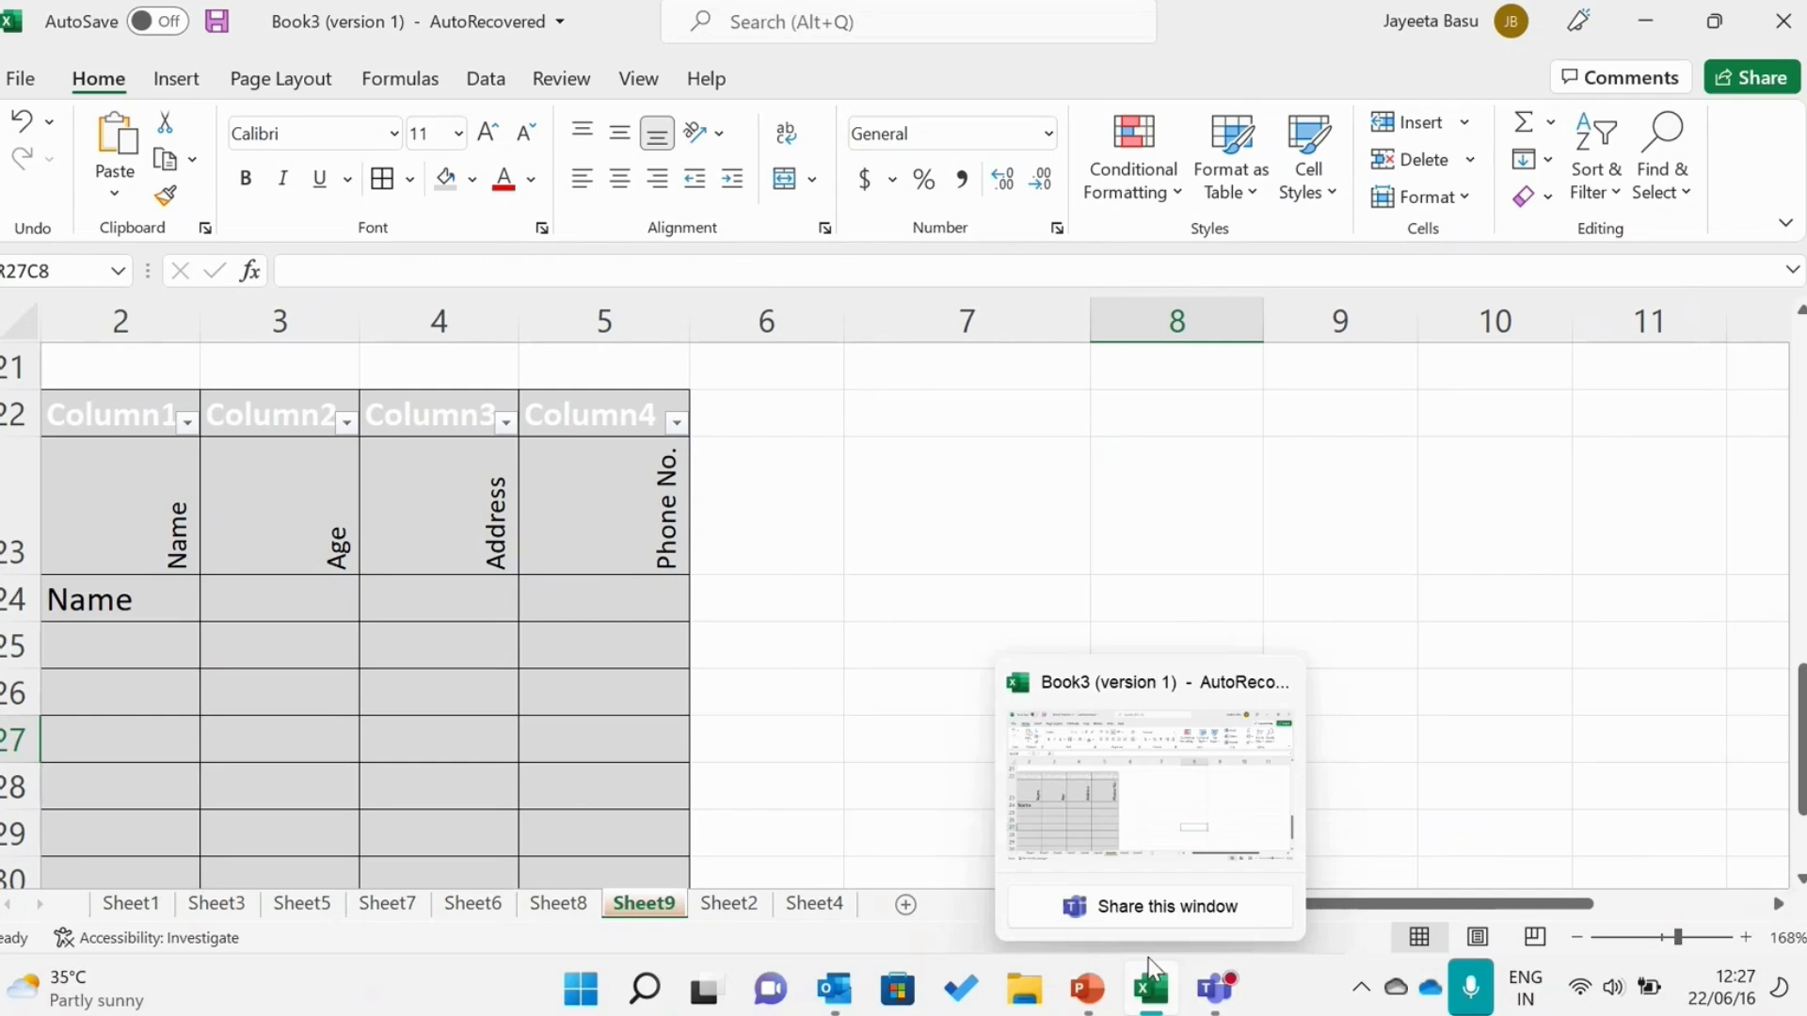
left_click(1117, 994)
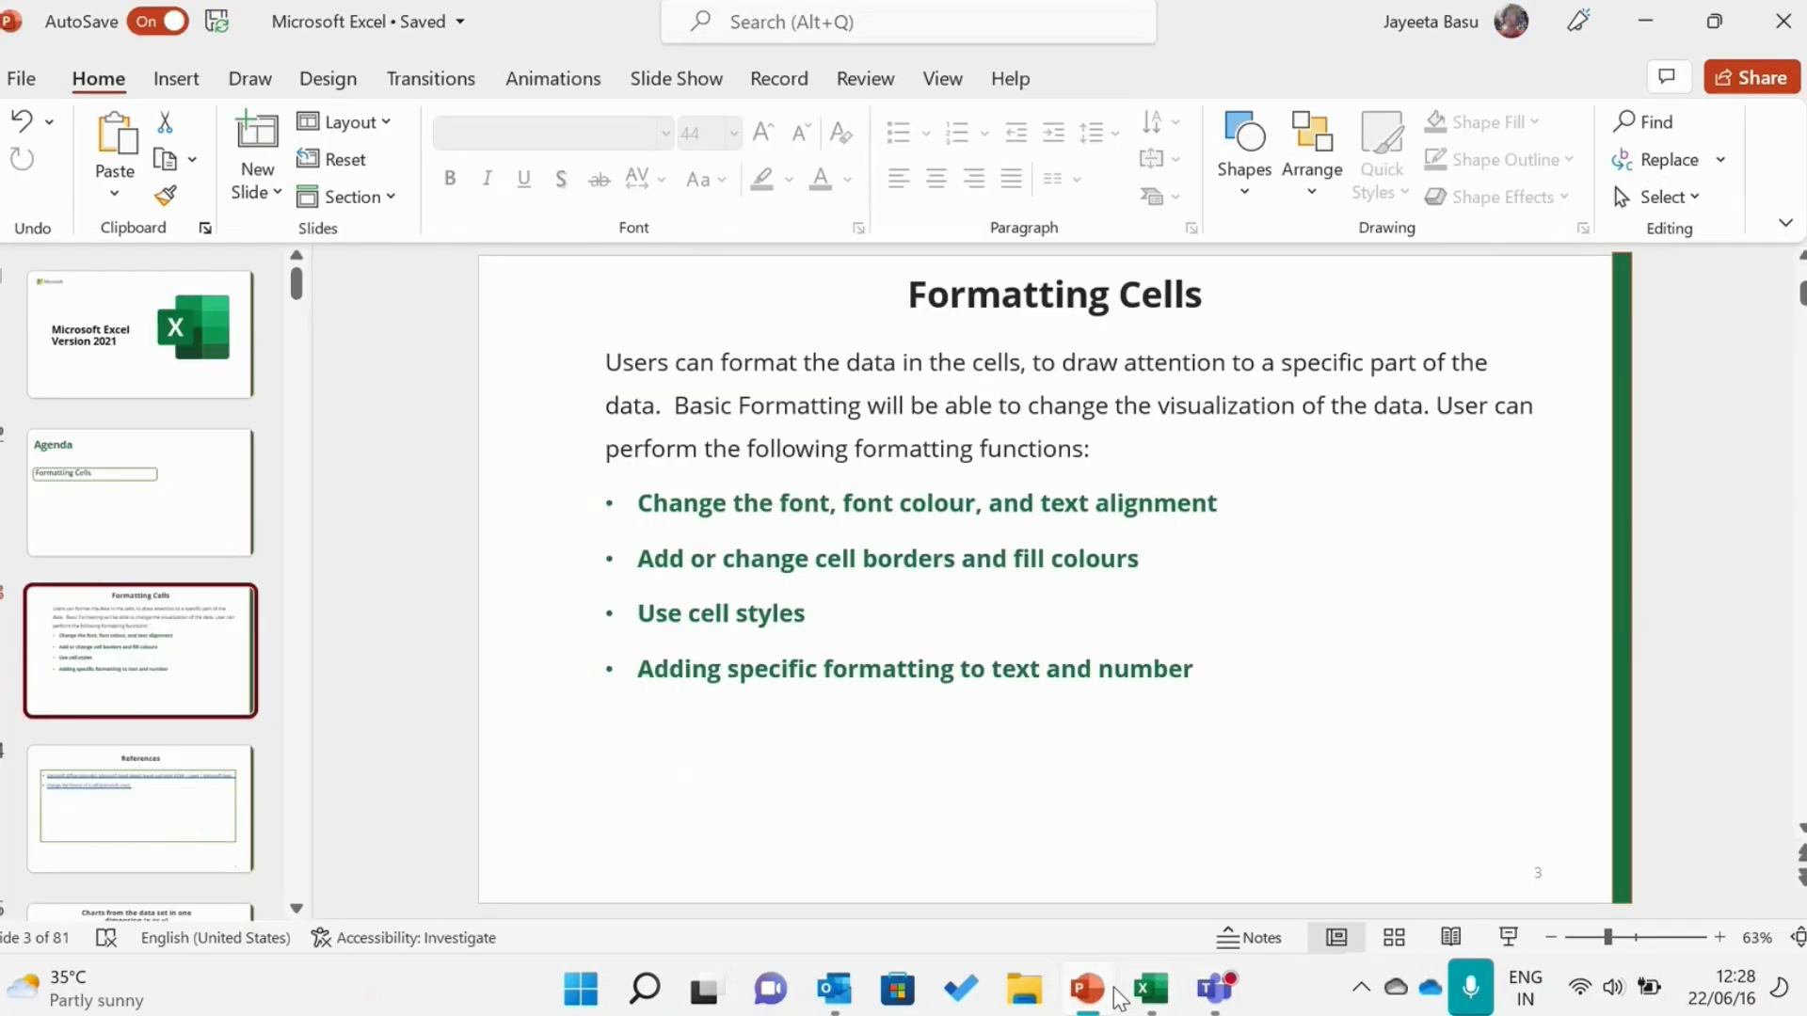